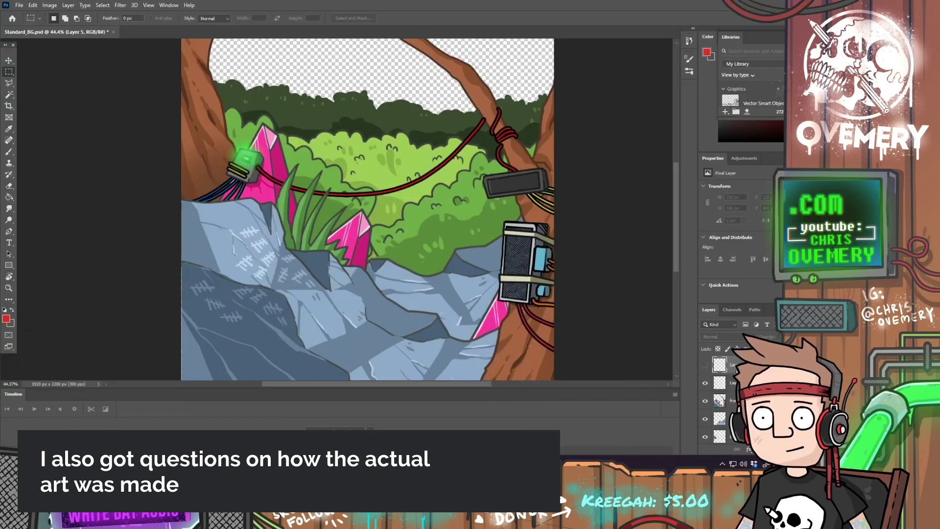
Add a new layer near the top of the stack and set the foreground color to dark brown #543220
{"action": "left_click", "coordinate": [733, 382]}
{"action": "left_click", "coordinate": [732, 382]}
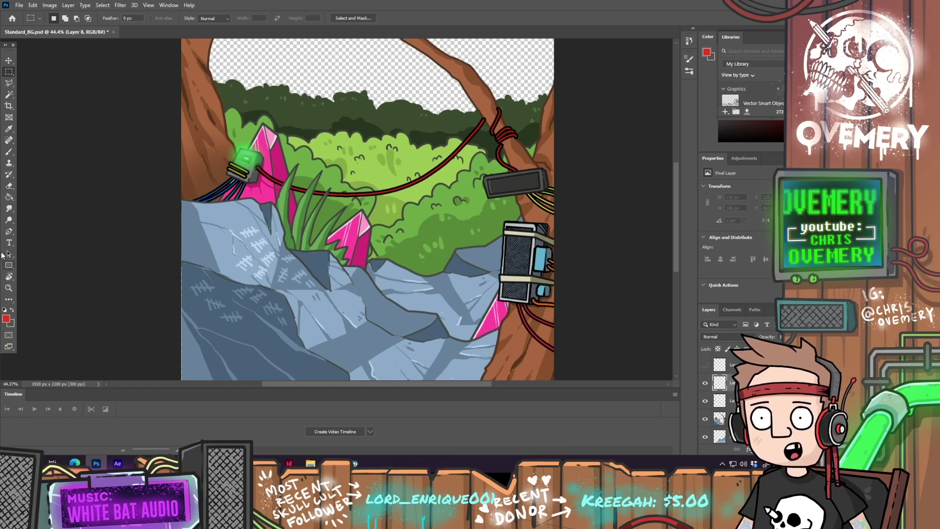
{"action": "key", "text": "i"}
{"action": "left_click", "coordinate": [6, 318]}
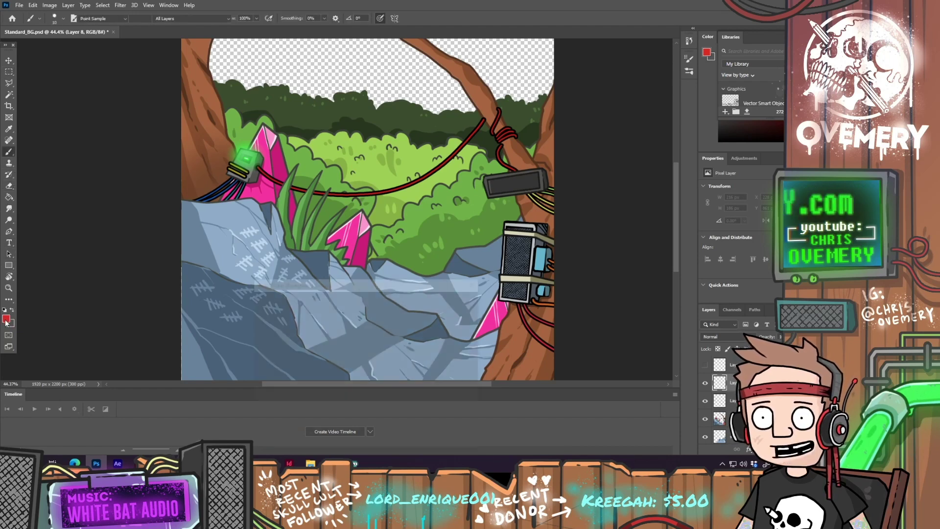
{"action": "left_click", "coordinate": [212, 62]}
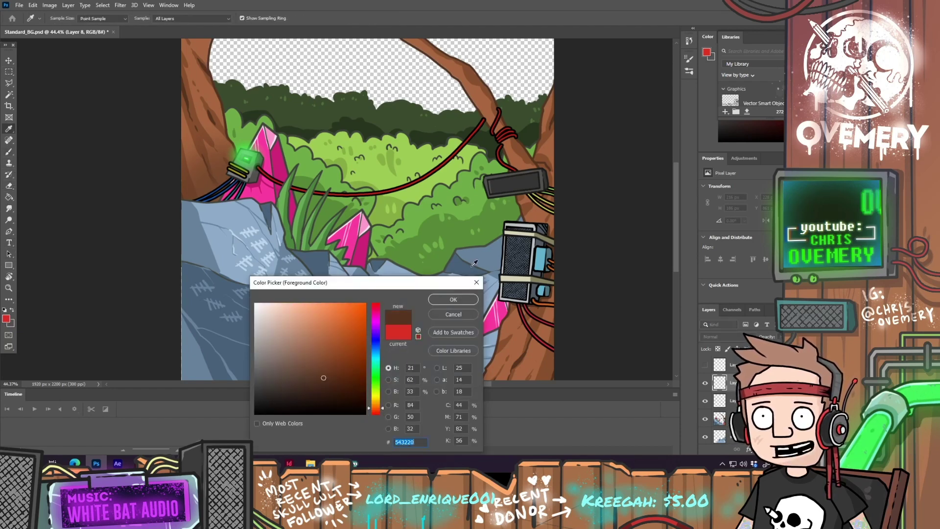
{"action": "left_click", "coordinate": [457, 298]}
Set the hard round brush to 18 px and 100% opacity, undoing the test stroke on the rock
{"action": "key", "text": "b"}
{"action": "right_click", "coordinate": [427, 292]}
{"action": "left_click_drag", "start_coordinate": [446, 293], "coordinate": [446, 294]}
{"action": "left_click", "coordinate": [259, 369]}
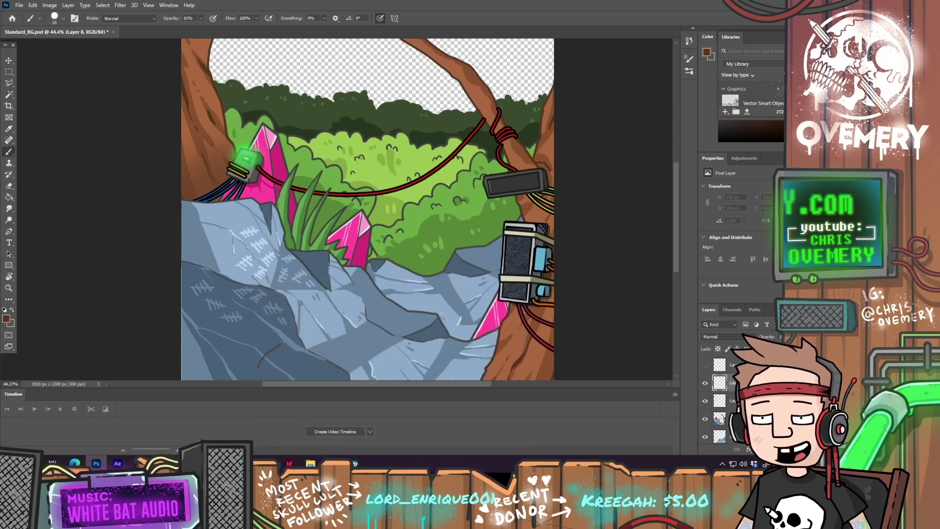
{"action": "key", "text": "ctrl+z"}
{"action": "left_click", "coordinate": [200, 18]}
{"action": "left_click_drag", "start_coordinate": [205, 29], "coordinate": [218, 28]}
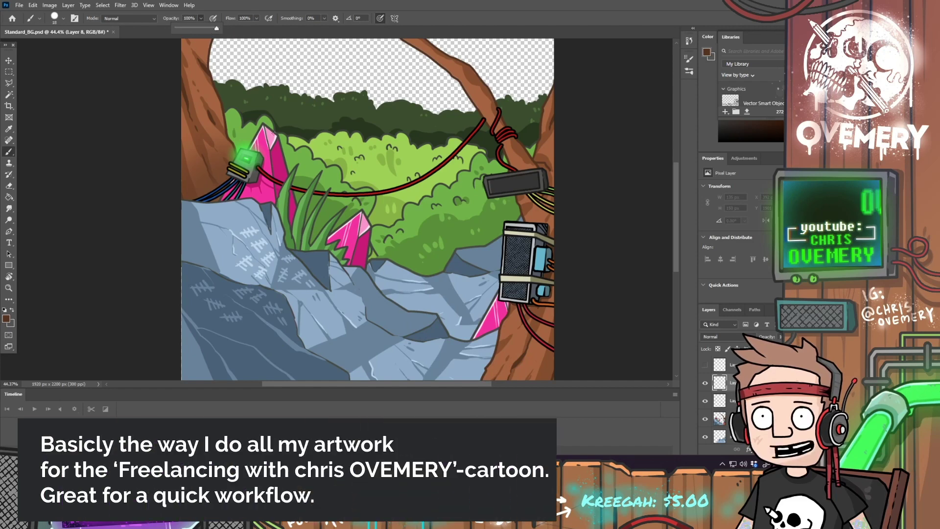
Draw the dark brown outline of a flared tree trunk over the foreground rocks, with a flat base, straight side and bark details
{"action": "right_click", "coordinate": [306, 356]}
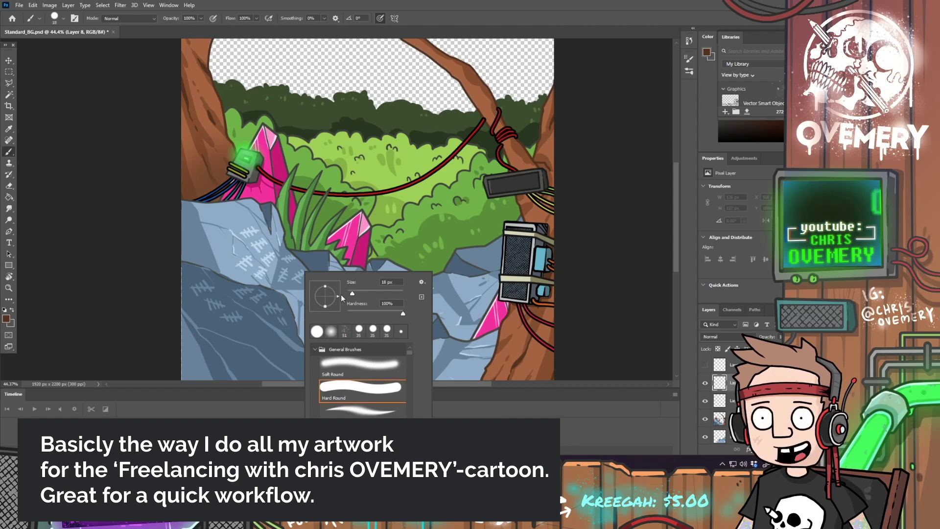
{"action": "left_click", "coordinate": [270, 373]}
{"action": "mouse_move", "coordinate": [301, 349]}
{"action": "left_mouse_down"}
{"action": "mouse_move", "coordinate": [322, 331]}
{"action": "mouse_move", "coordinate": [345, 280]}
{"action": "left_mouse_up"}
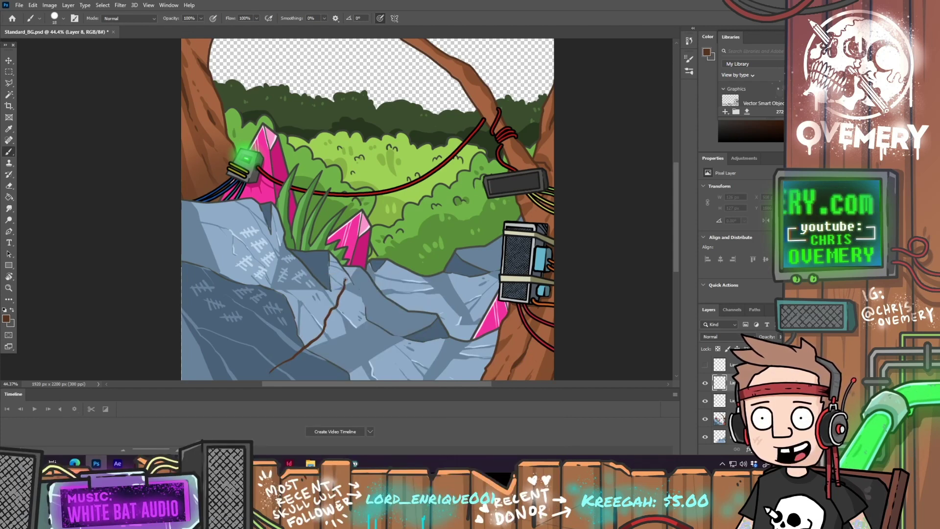
{"action": "left_click_drag", "start_coordinate": [271, 373], "coordinate": [373, 374]}
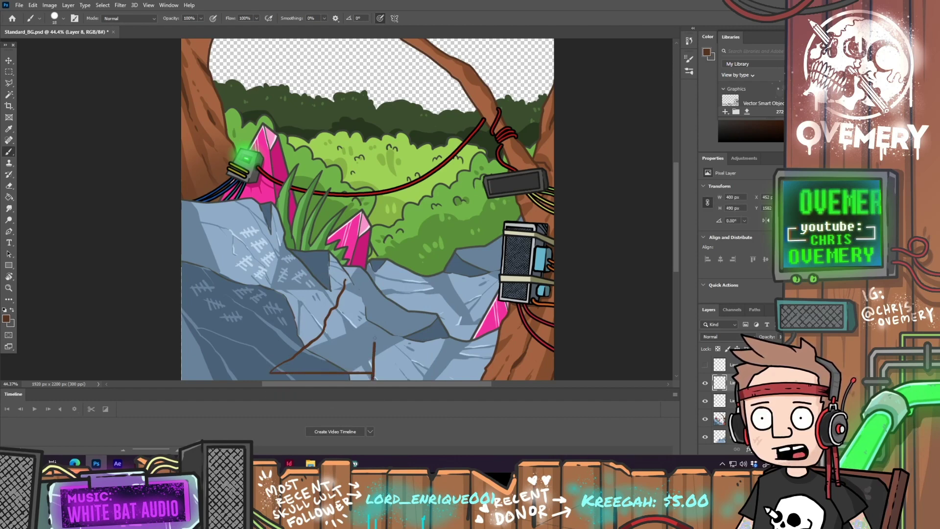
{"action": "mouse_move", "coordinate": [373, 291]}
{"action": "left_mouse_down"}
{"action": "mouse_move", "coordinate": [365, 277]}
{"action": "mouse_move", "coordinate": [345, 278]}
{"action": "left_mouse_up"}
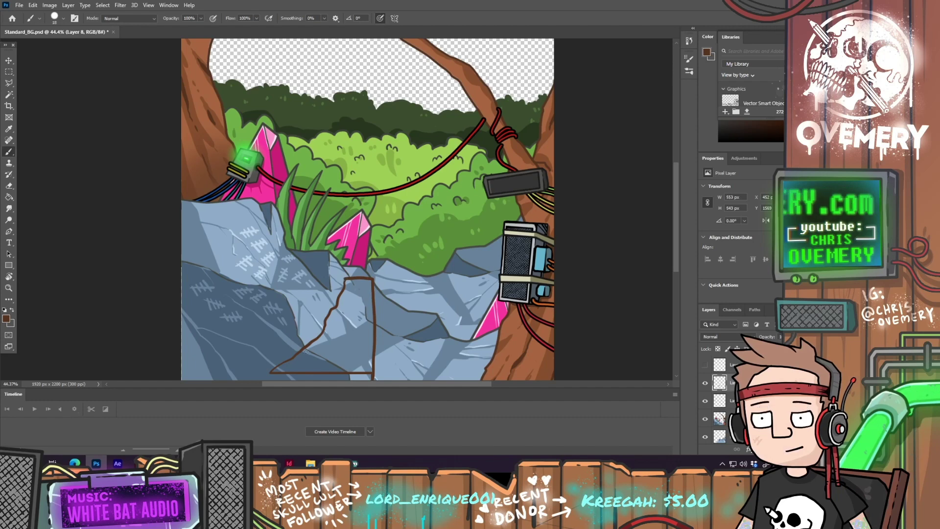
{"action": "mouse_move", "coordinate": [321, 354]}
{"action": "left_mouse_down"}
{"action": "mouse_move", "coordinate": [349, 340]}
{"action": "mouse_move", "coordinate": [371, 286]}
{"action": "left_mouse_up"}
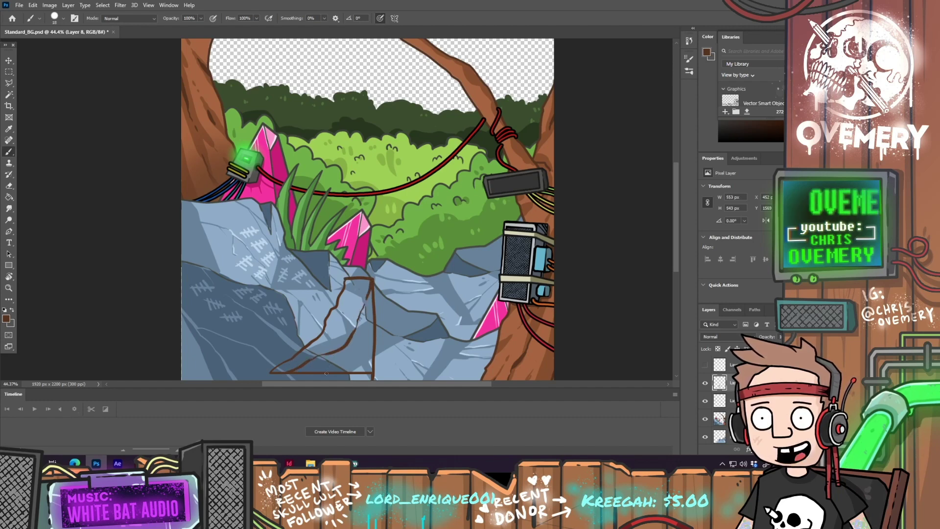
{"action": "mouse_move", "coordinate": [341, 366]}
{"action": "left_mouse_down"}
{"action": "mouse_move", "coordinate": [373, 344]}
{"action": "mouse_move", "coordinate": [370, 352]}
{"action": "left_mouse_up"}
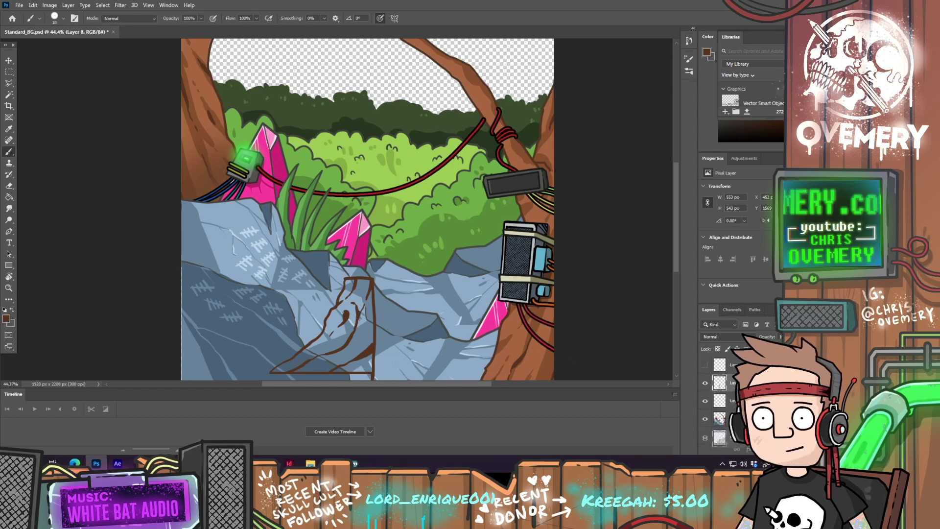
Fill the trunk shape with brown #a36341 on a new layer beneath the line art
{"action": "left_click", "coordinate": [733, 401]}
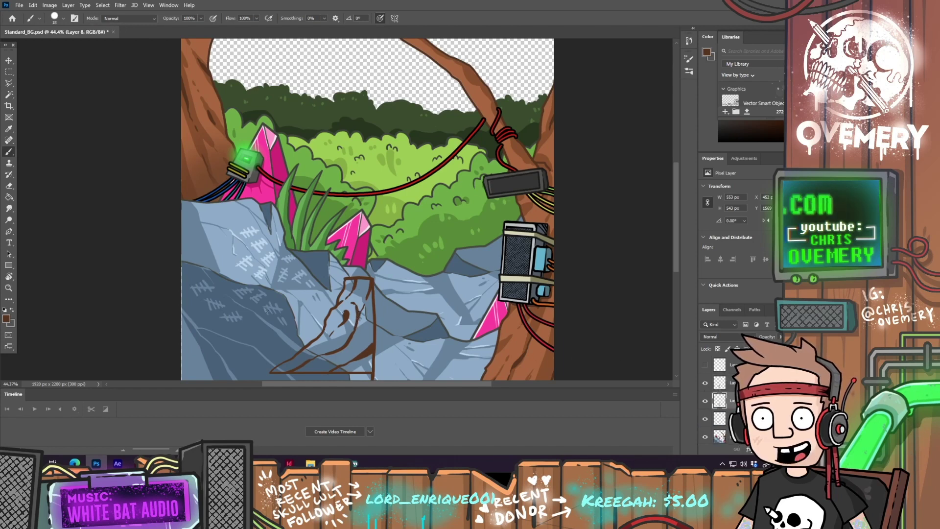
{"action": "left_click", "coordinate": [6, 318]}
{"action": "left_click", "coordinate": [321, 343]}
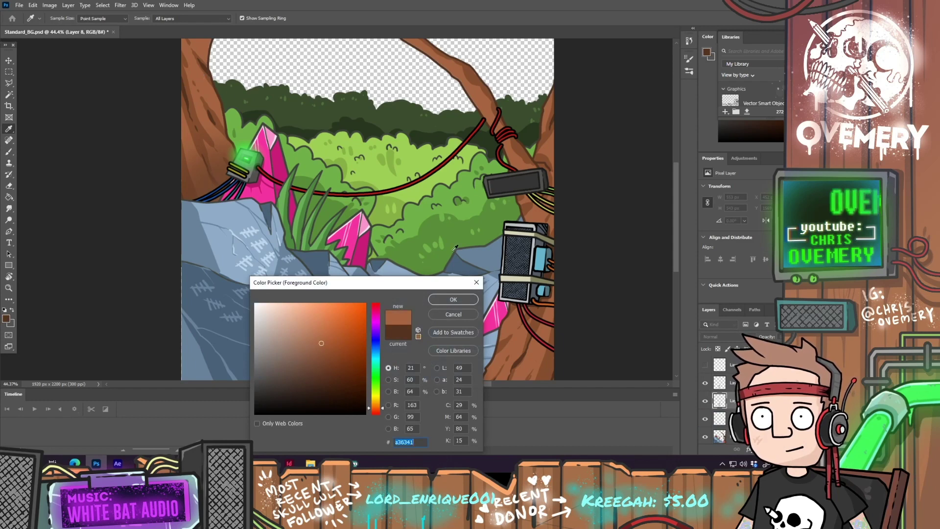
{"action": "left_click", "coordinate": [454, 300]}
{"action": "key", "text": "g"}
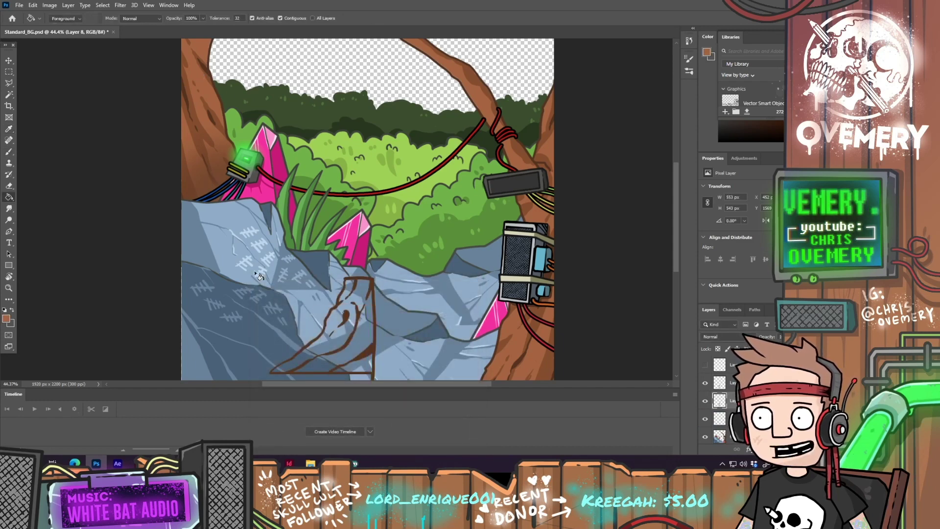
{"action": "left_click", "coordinate": [370, 338]}
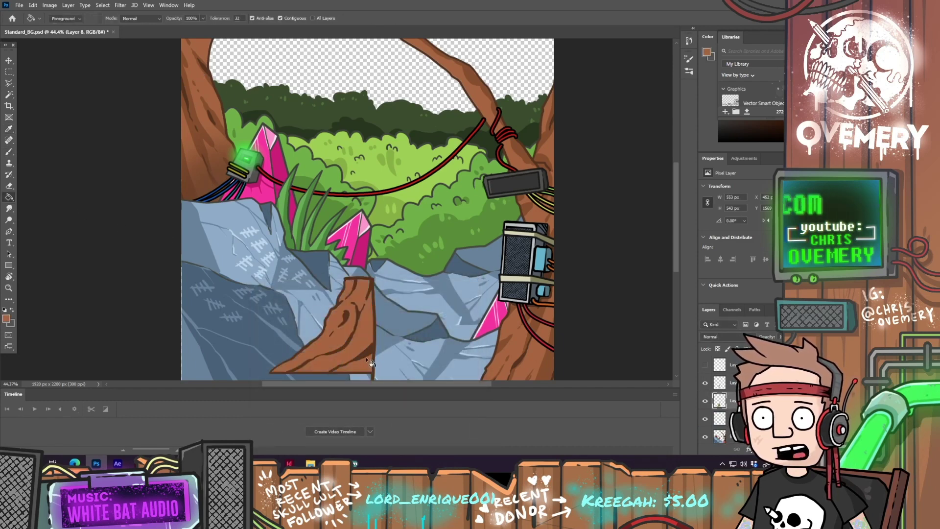
Paint darker brown shading on the trunk with a 42 px brush, limited to a selection of the fill layer, and deselect
{"action": "key", "text": "b"}
{"action": "right_click", "coordinate": [340, 322]}
{"action": "left_click", "coordinate": [397, 294]}
{"action": "key", "text": "Return"}
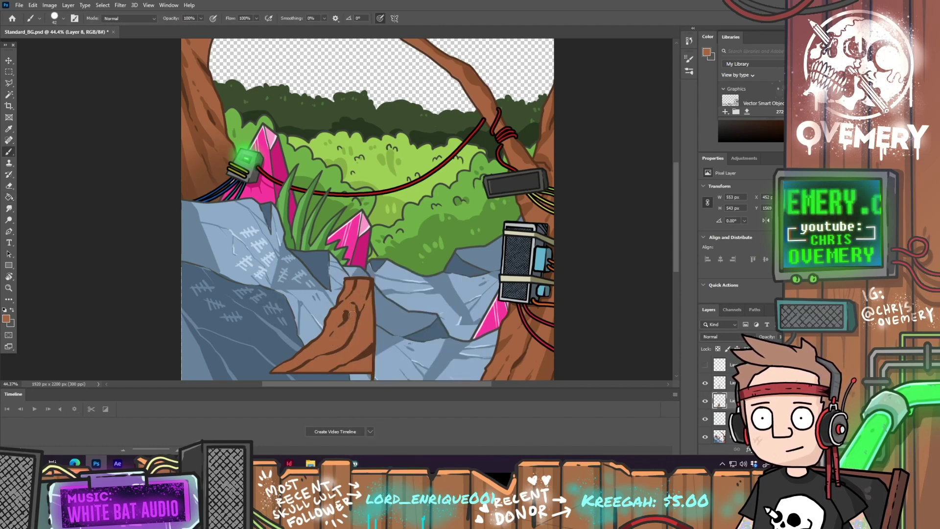
{"action": "left_click", "coordinate": [719, 401], "text": "ctrl"}
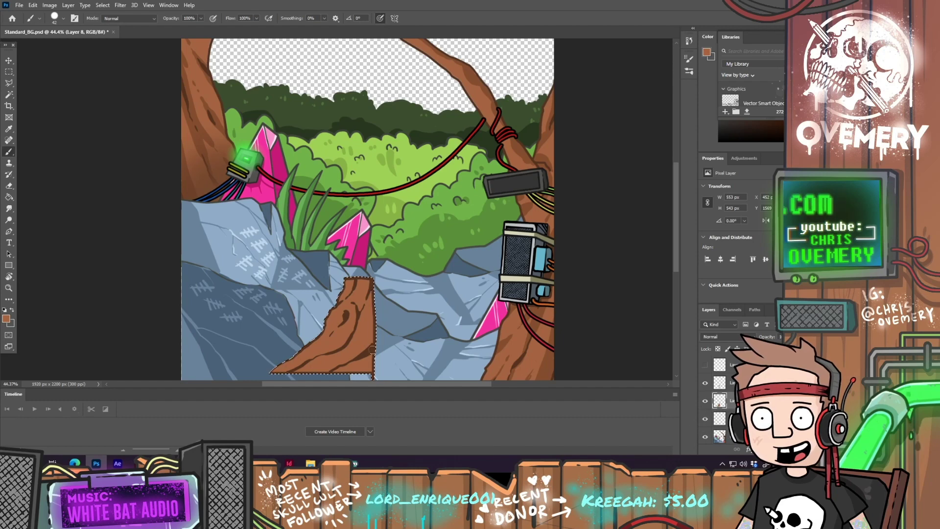
{"action": "left_click", "coordinate": [6, 318]}
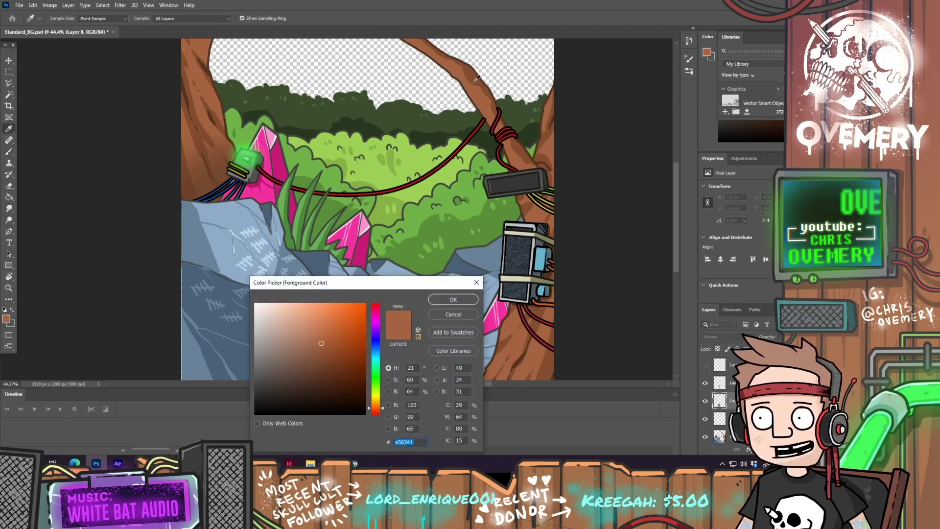
{"action": "left_click", "coordinate": [434, 298]}
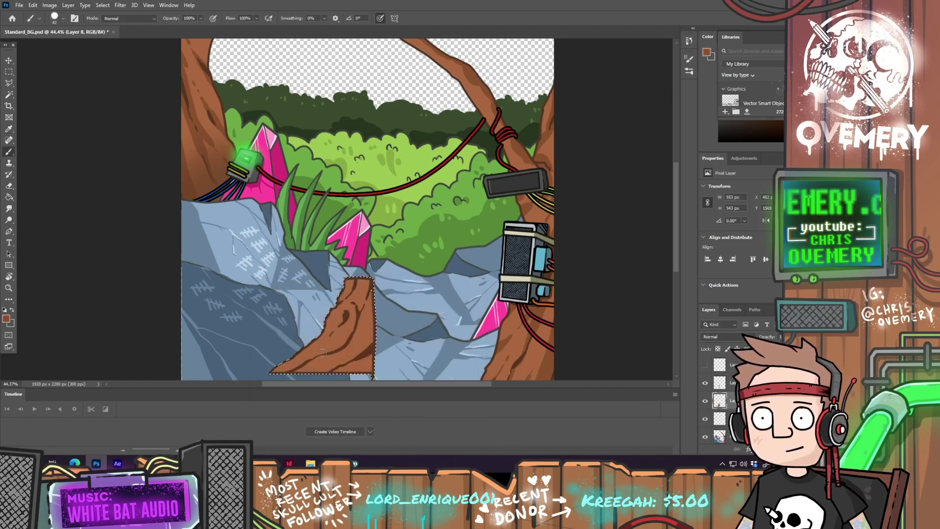
{"action": "left_click", "coordinate": [705, 383]}
{"action": "left_click", "coordinate": [706, 384]}
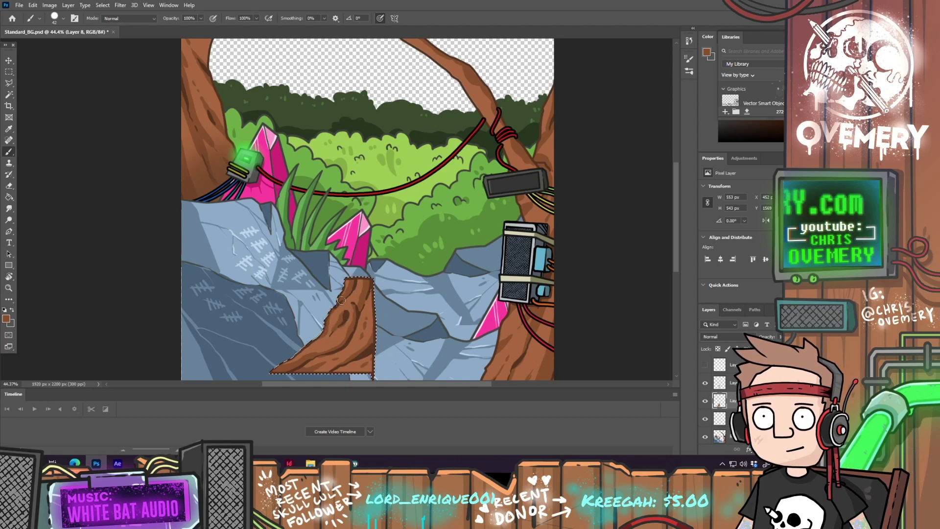
{"action": "key", "text": "ctrl+d"}
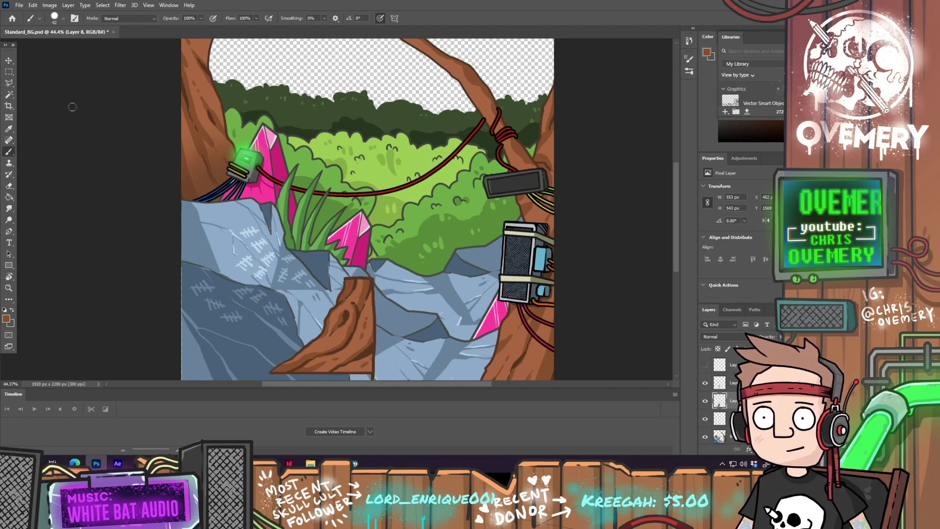
Merge the trunk's line art and fill layers and move the trunk up over the pink crystal and grass
{"action": "left_click", "coordinate": [9, 60]}
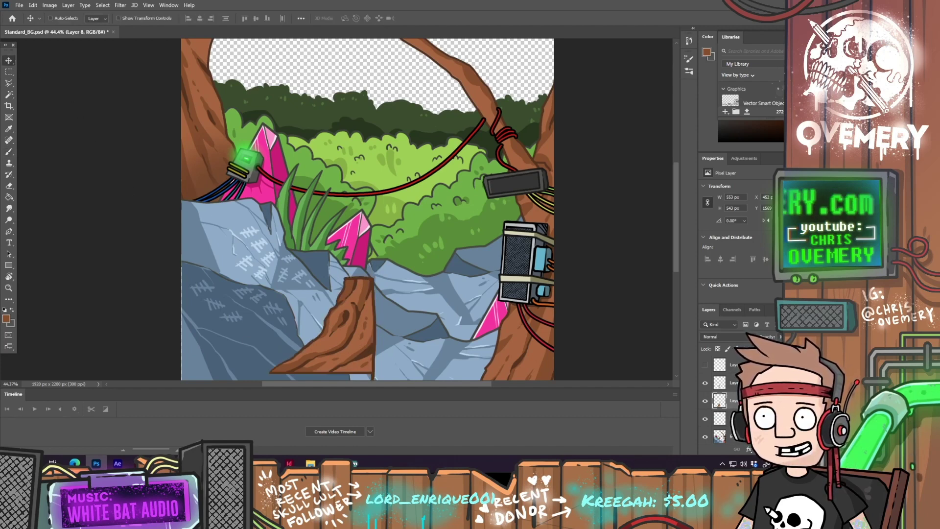
{"action": "left_click", "coordinate": [736, 386], "text": "shift"}
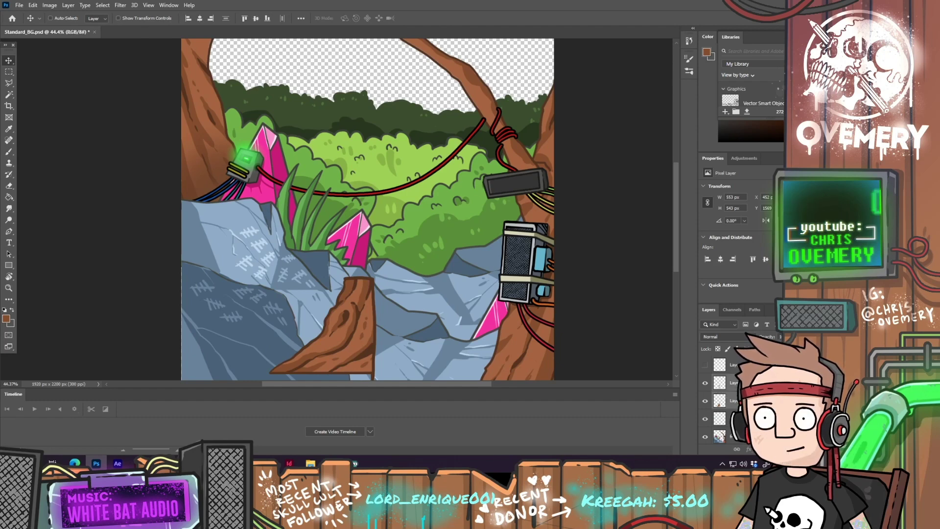
{"action": "right_click", "coordinate": [736, 385]}
{"action": "left_click", "coordinate": [753, 286]}
{"action": "left_click_drag", "start_coordinate": [289, 324], "coordinate": [291, 191]}
Flip the merged trunk horizontally and try it at several places in the scene
{"action": "left_click", "coordinate": [33, 5]}
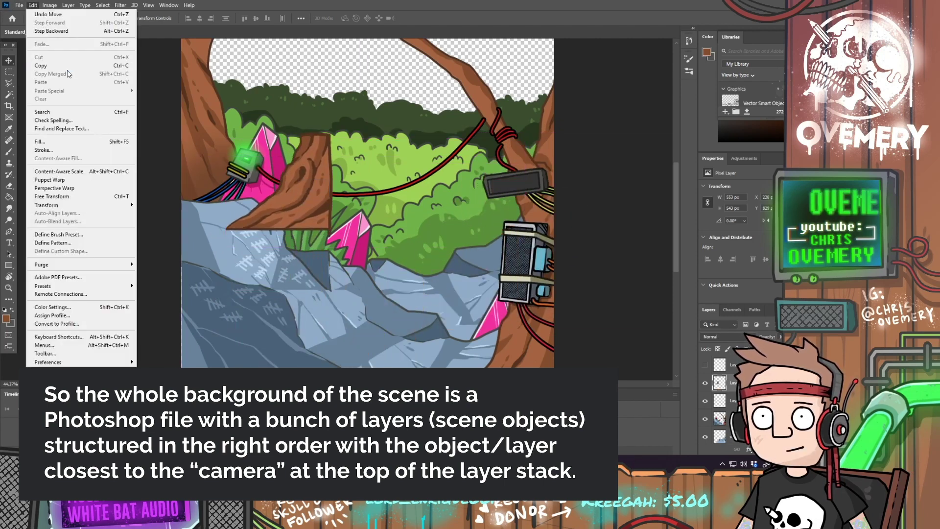
{"action": "mouse_move", "coordinate": [85, 205]}
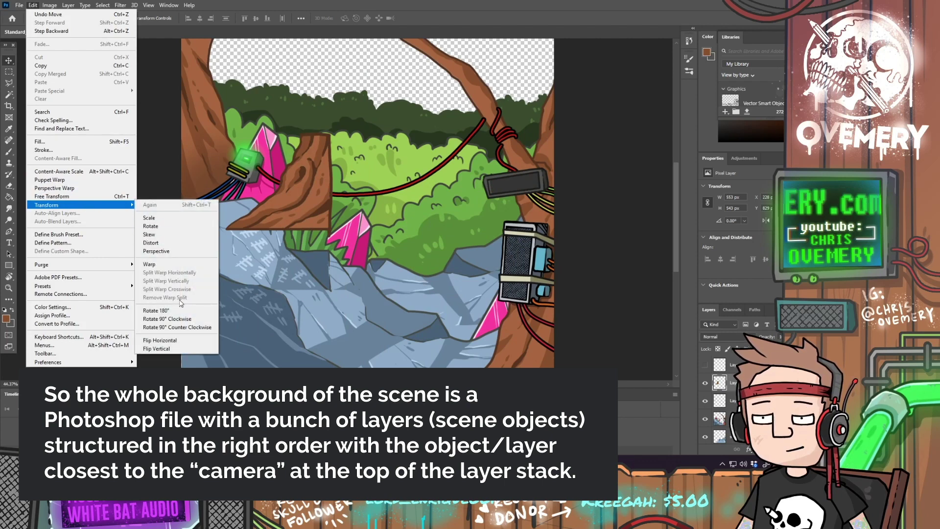
{"action": "left_click", "coordinate": [159, 339]}
{"action": "left_click_drag", "start_coordinate": [264, 255], "coordinate": [215, 191]}
{"action": "left_click_drag", "start_coordinate": [380, 174], "coordinate": [320, 268]}
{"action": "left_click_drag", "start_coordinate": [233, 322], "coordinate": [270, 196]}
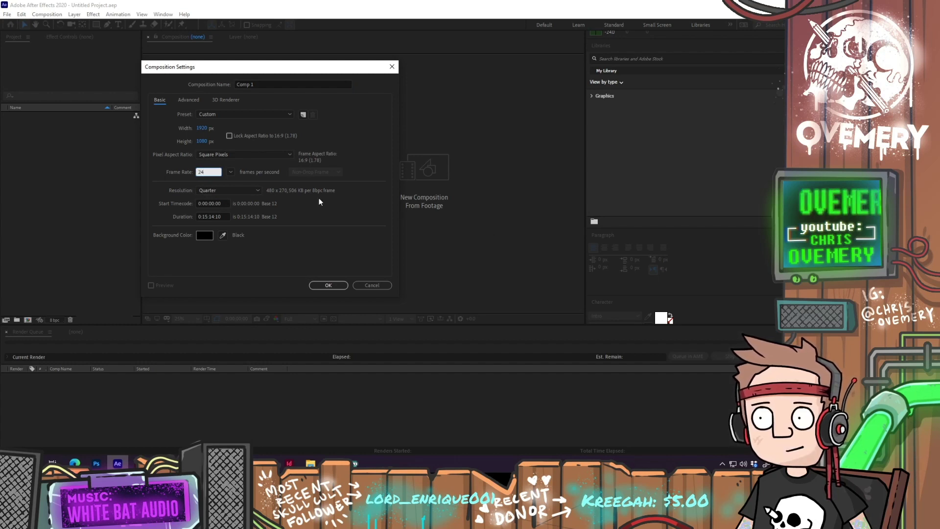
In After Effects, create the composition Comp 1 with a width of 1920 px at 24 frames per second
{"action": "key", "text": "Tab"}
{"action": "type", "text": "1920"}
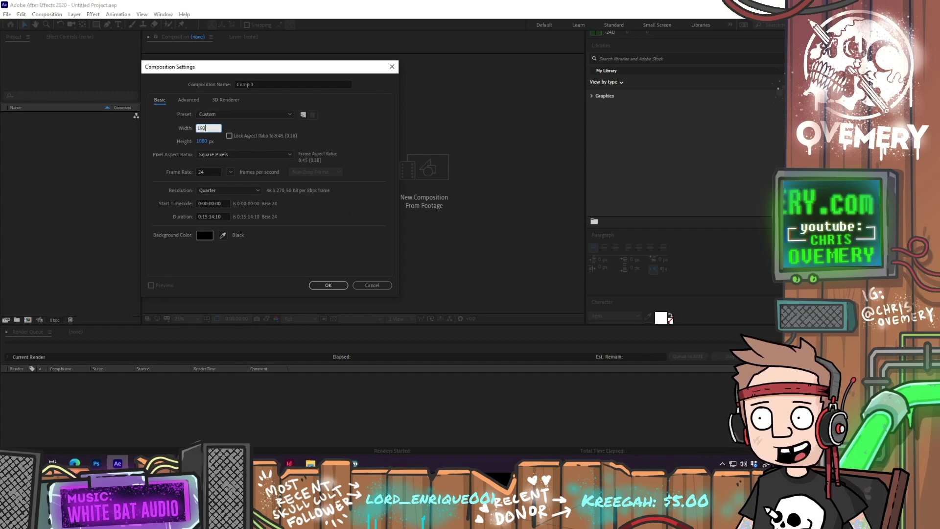
{"action": "left_click", "coordinate": [321, 286]}
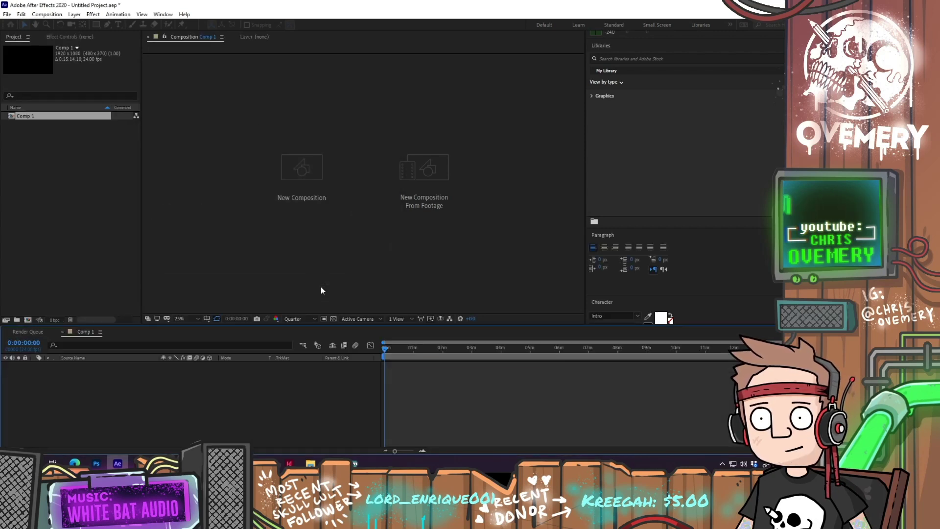
Import Standard_BG.psd from the MAterial folder as a composition and expand its Standard_BG Layers folder in the project
{"action": "double_click", "coordinate": [83, 173]}
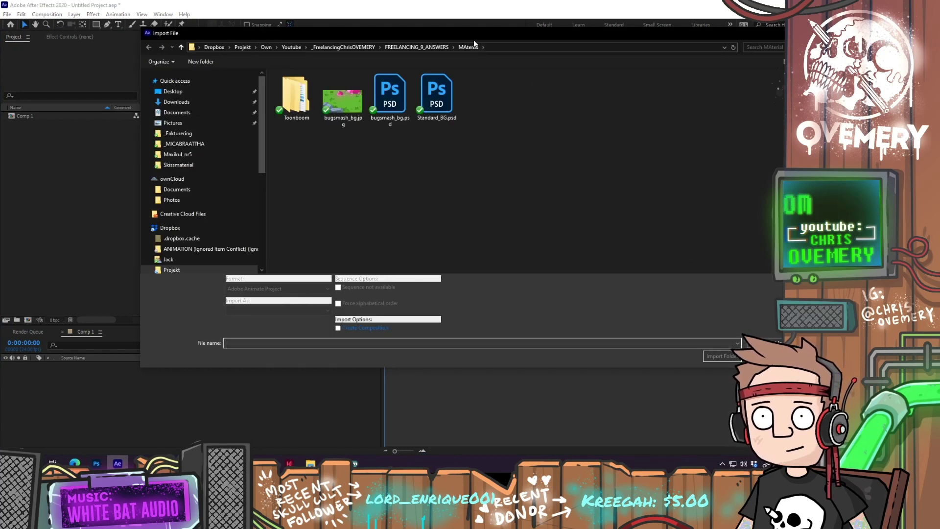
{"action": "left_click_drag", "start_coordinate": [468, 33], "coordinate": [375, 48]}
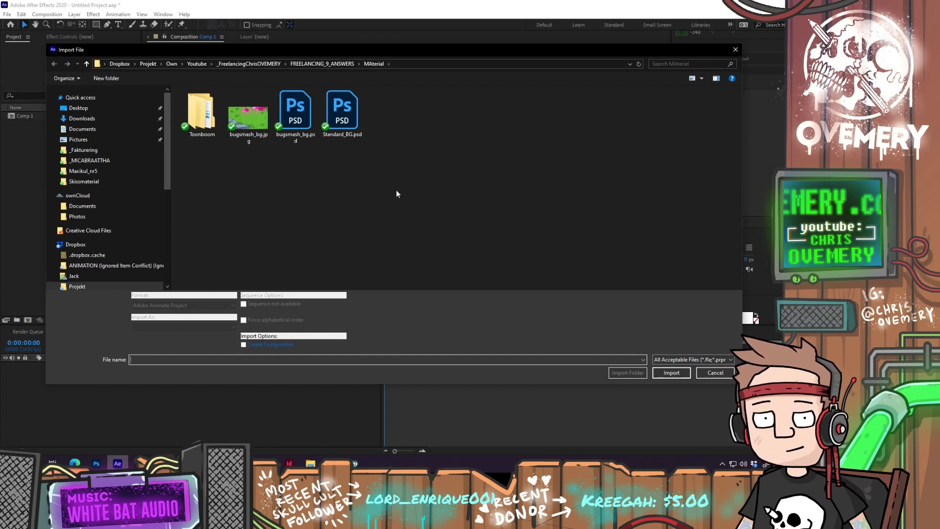
{"action": "mouse_move", "coordinate": [353, 52]}
{"action": "left_mouse_down"}
{"action": "mouse_move", "coordinate": [392, 65]}
{"action": "mouse_move", "coordinate": [349, 59]}
{"action": "left_mouse_up"}
{"action": "double_click", "coordinate": [211, 130]}
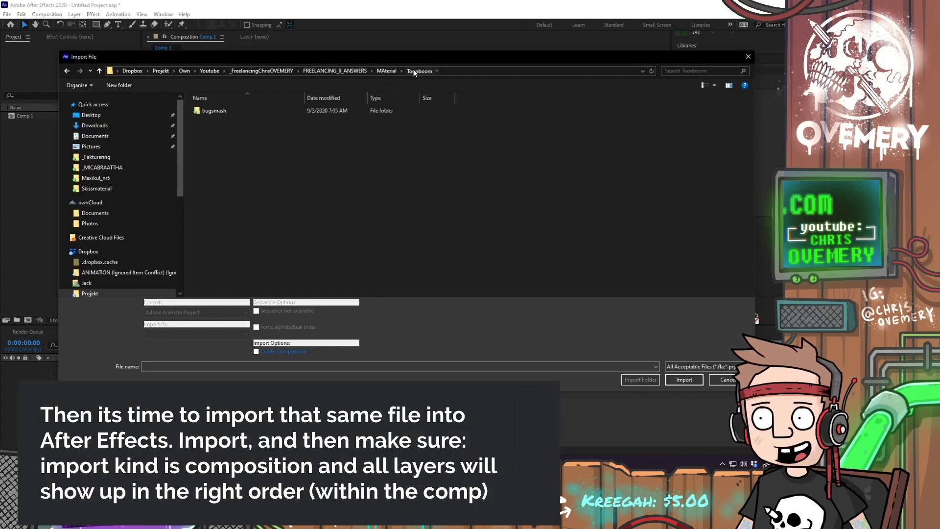
{"action": "left_click", "coordinate": [345, 71]}
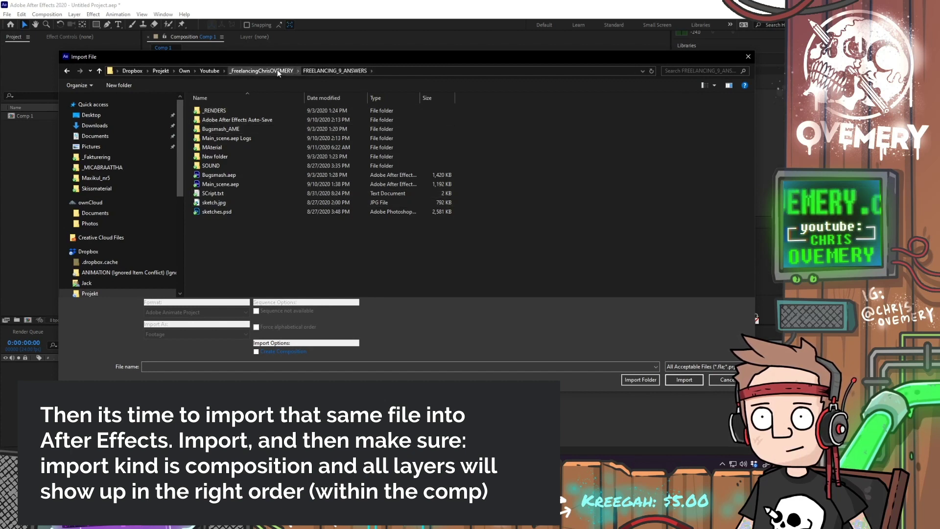
{"action": "double_click", "coordinate": [230, 147]}
{"action": "left_click", "coordinate": [364, 137]}
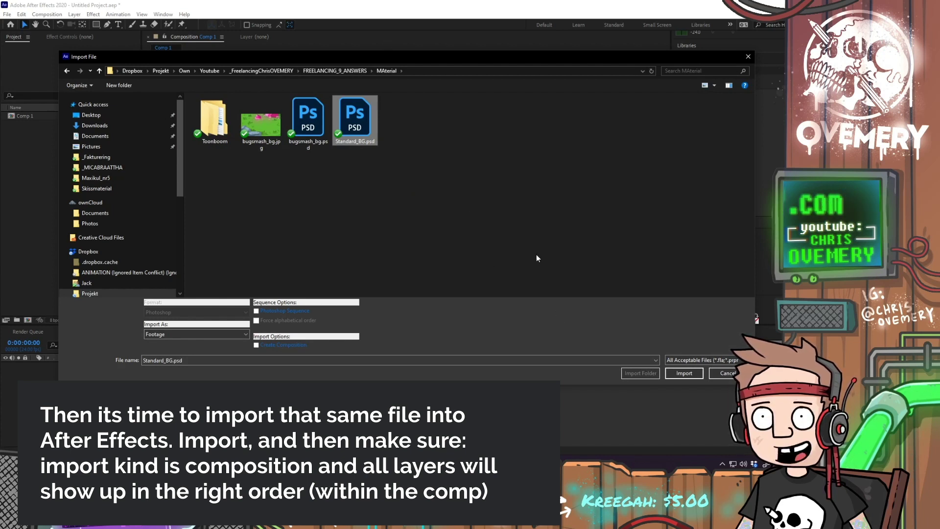
{"action": "left_click", "coordinate": [691, 375]}
{"action": "left_click", "coordinate": [252, 284]}
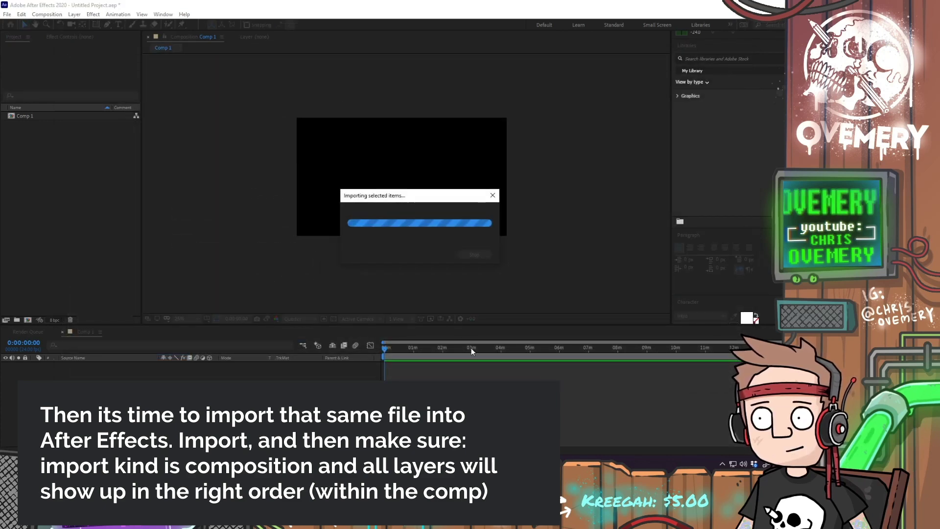
{"action": "left_click", "coordinate": [61, 168]}
{"action": "left_click", "coordinate": [4, 133]}
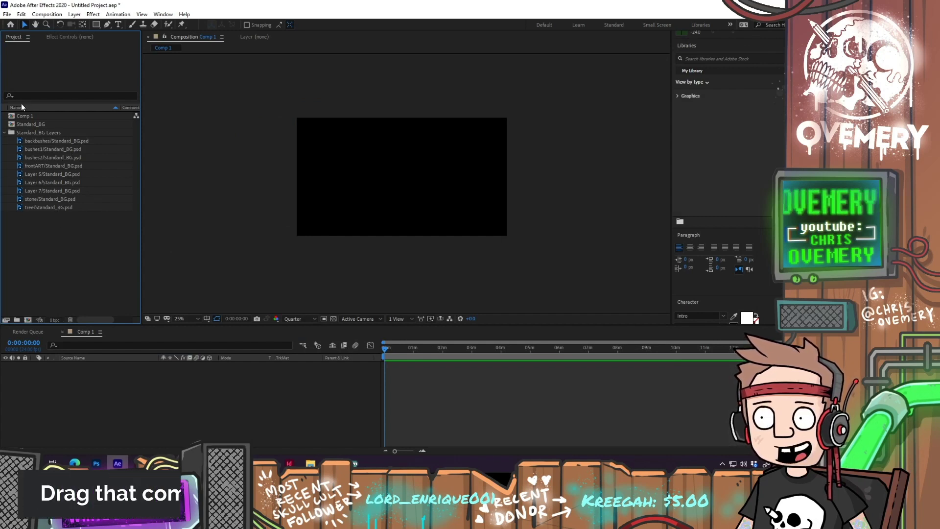
Add the Standard_BG composition to Comp 1 as a layer and open it for editing
{"action": "left_click", "coordinate": [21, 124]}
{"action": "left_click", "coordinate": [5, 132]}
{"action": "left_click_drag", "start_coordinate": [32, 125], "coordinate": [120, 393]}
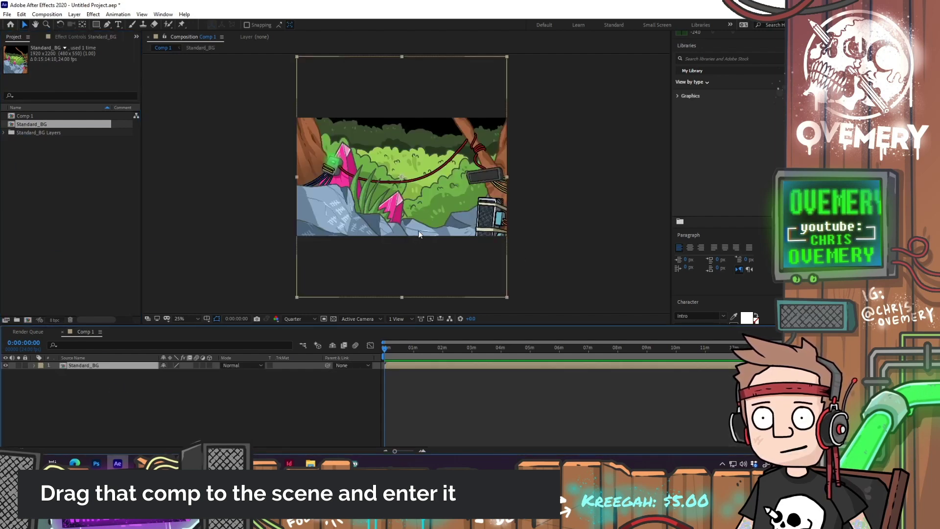
{"action": "scroll", "coordinate": [424, 219], "scroll_direction": "up", "scroll_amount": 2}
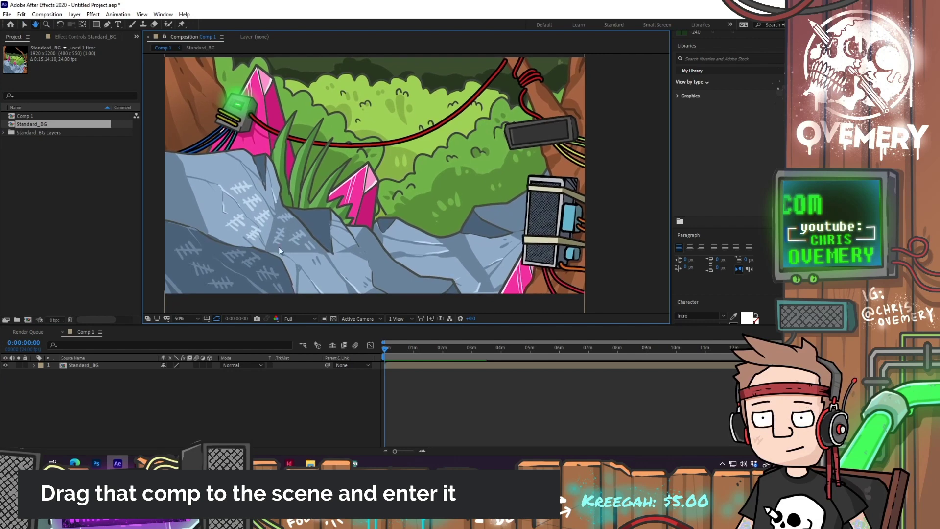
{"action": "double_click", "coordinate": [95, 368]}
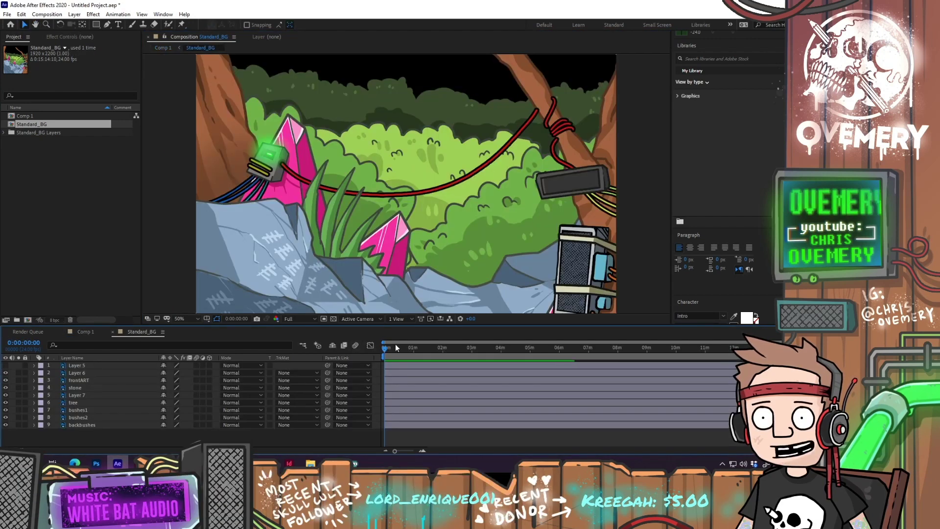
Set the height of the Standard_BG composition to 1080 px in its composition settings
{"action": "scroll", "coordinate": [355, 247], "scroll_direction": "down", "scroll_amount": 2}
{"action": "left_click", "coordinate": [47, 14]}
{"action": "left_click", "coordinate": [59, 36]}
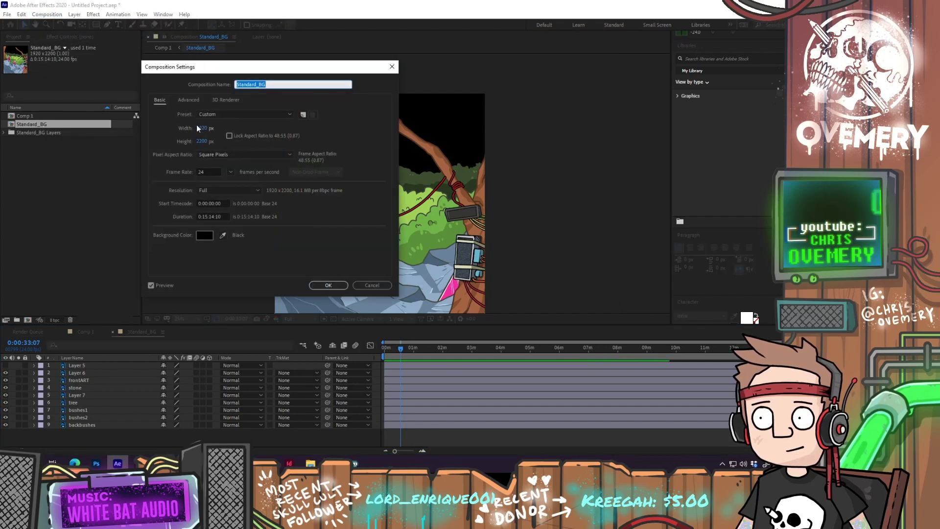
{"action": "left_click", "coordinate": [201, 128]}
{"action": "key", "text": "Tab"}
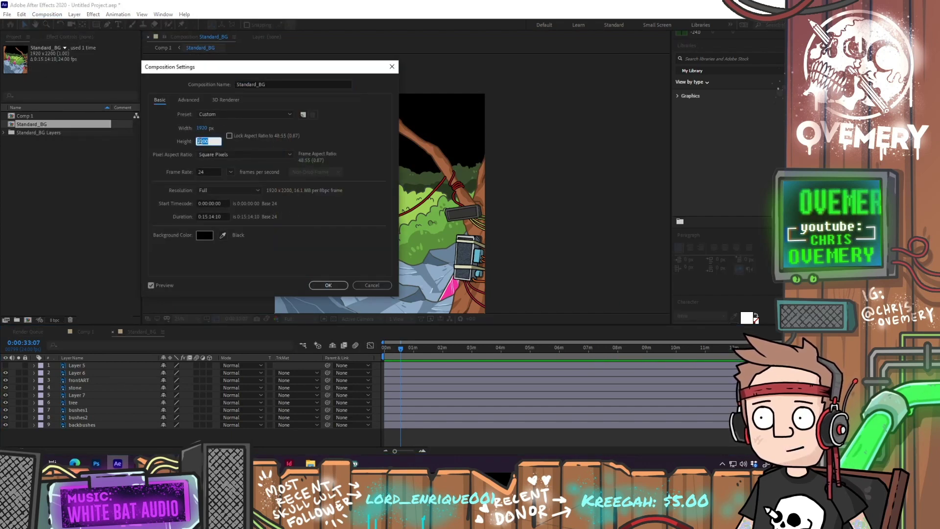
{"action": "type", "text": "108"}
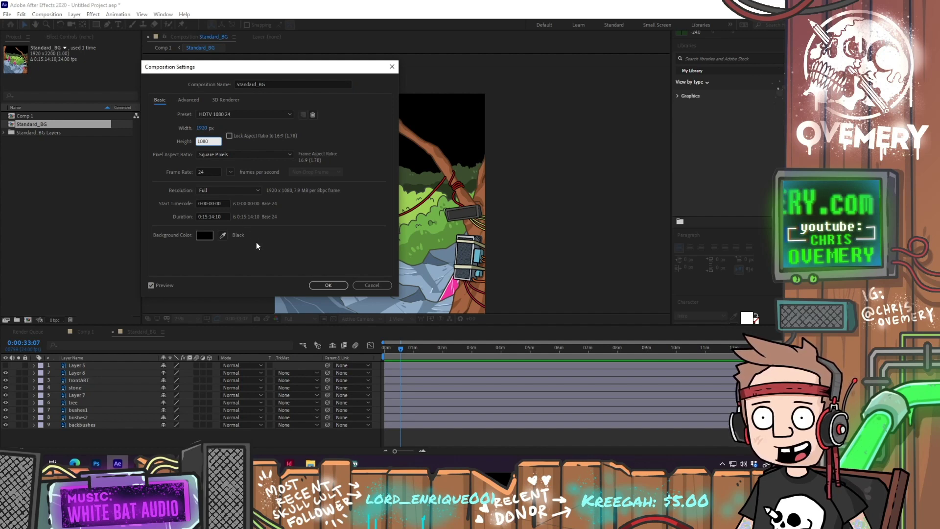
{"action": "left_click", "coordinate": [336, 286]}
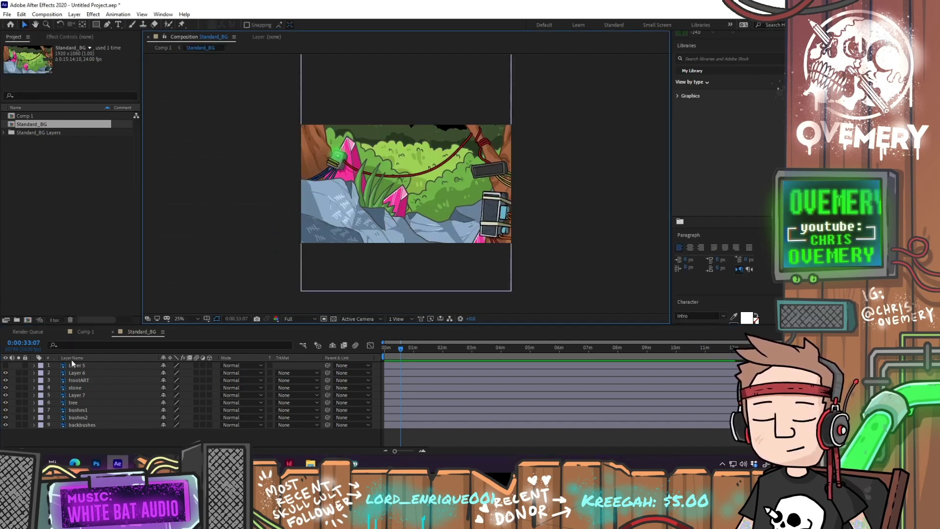
Add a two-node camera named Camera 1 with the 50mm preset to Standard_BG
{"action": "left_click", "coordinate": [73, 14]}
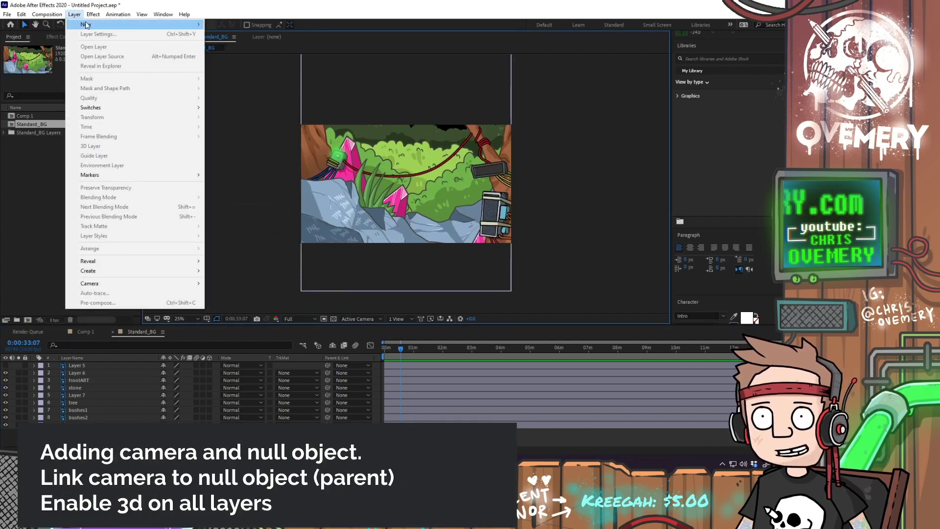
{"action": "mouse_move", "coordinate": [87, 24]}
{"action": "left_click", "coordinate": [230, 53]}
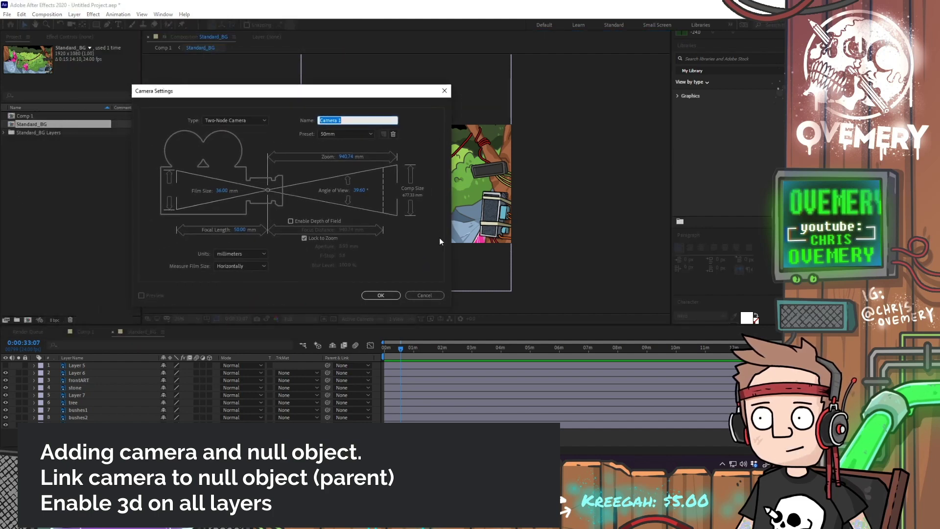
{"action": "left_click", "coordinate": [381, 298]}
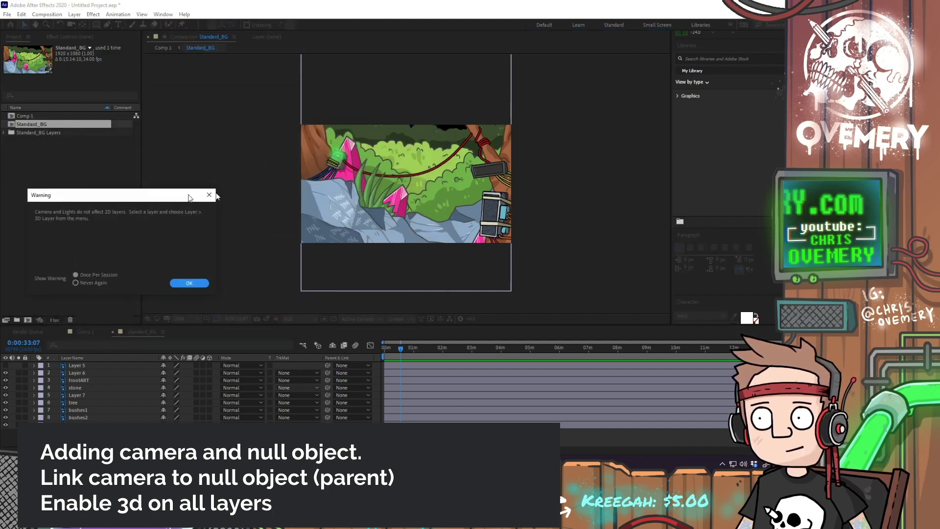
{"action": "left_click", "coordinate": [302, 277]}
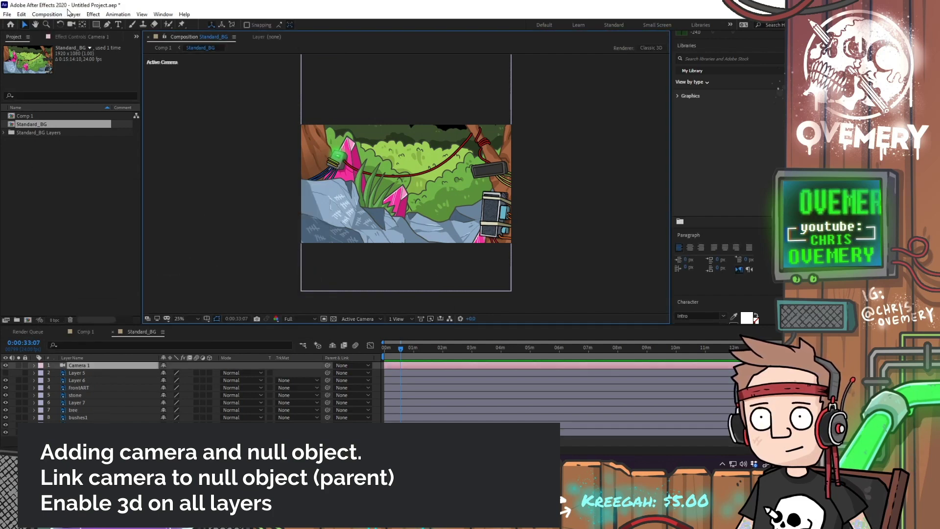
Add a null object to the Standard_BG composition
{"action": "left_click", "coordinate": [74, 14]}
{"action": "mouse_move", "coordinate": [82, 24]}
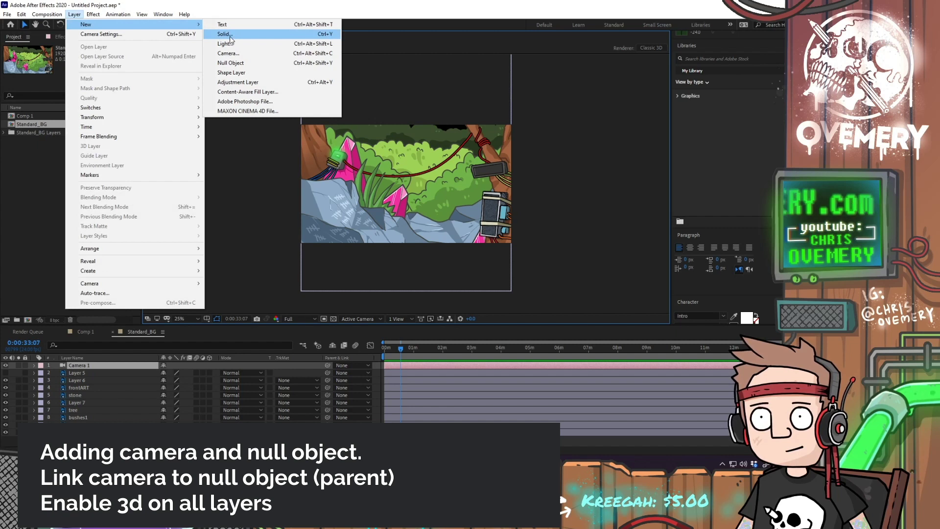
{"action": "left_click", "coordinate": [230, 63]}
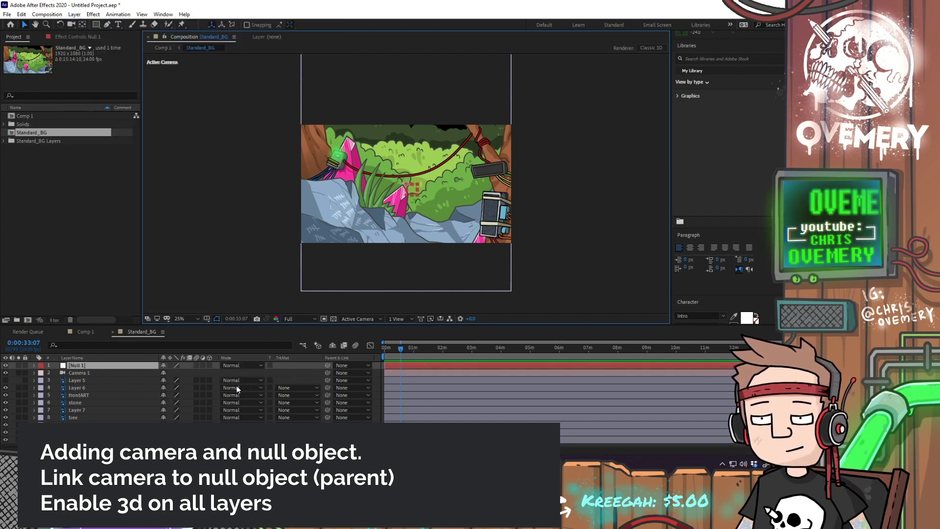
Make the artwork layers and the null 3D, and parent Camera 1 to Null 1
{"action": "left_click", "coordinate": [210, 380]}
{"action": "left_click_drag", "start_coordinate": [209, 387], "coordinate": [210, 417]}
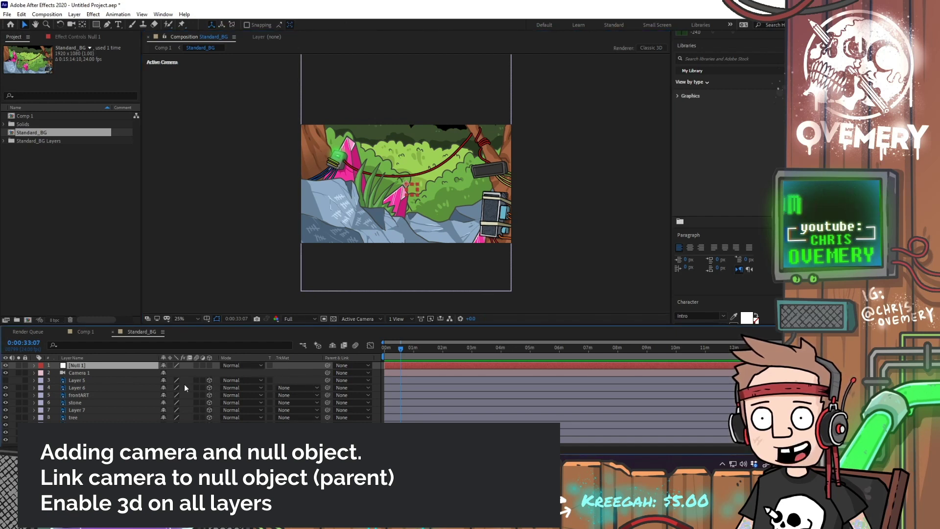
{"action": "left_click", "coordinate": [210, 365]}
{"action": "left_click_drag", "start_coordinate": [327, 372], "coordinate": [143, 365]}
Test the camera rig by moving the null object in the composition view
{"action": "mouse_move", "coordinate": [413, 189]}
{"action": "left_mouse_down"}
{"action": "mouse_move", "coordinate": [407, 196]}
{"action": "mouse_move", "coordinate": [416, 190]}
{"action": "left_mouse_up"}
{"action": "key", "text": "ctrl+z"}
{"action": "left_click", "coordinate": [612, 188]}
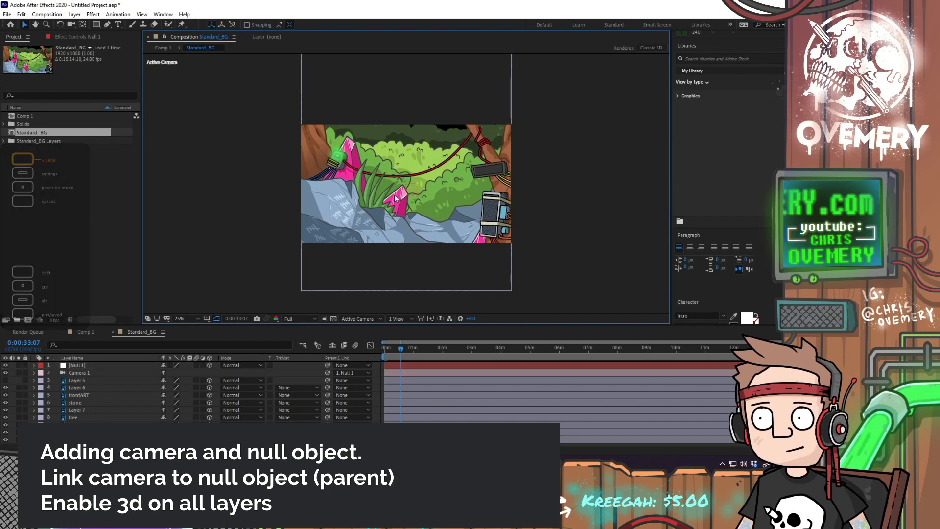
{"action": "left_click", "coordinate": [114, 367]}
{"action": "left_click_drag", "start_coordinate": [414, 189], "coordinate": [415, 193]}
Set the preview resolution to Quarter and undo the null's test move
{"action": "left_click", "coordinate": [295, 319]}
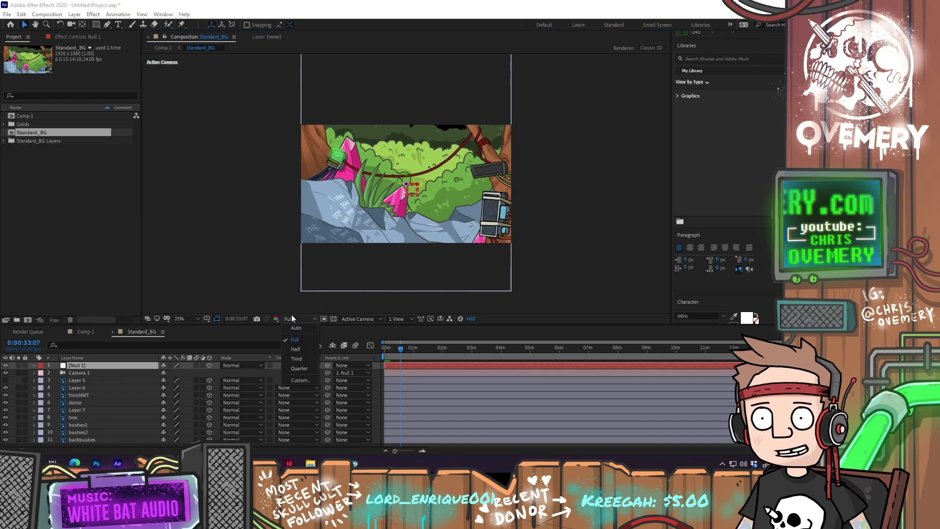
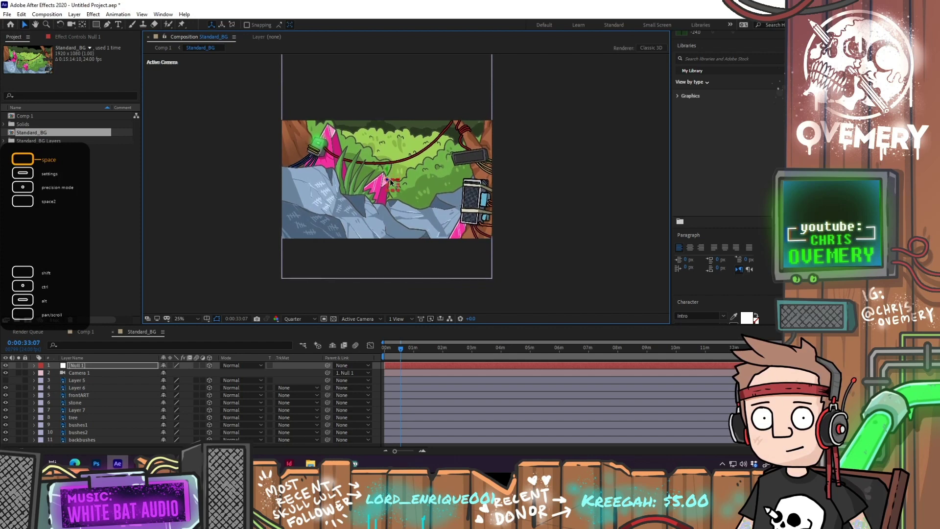
{"action": "key", "text": "ctrl+z"}
{"action": "left_click", "coordinate": [574, 230]}
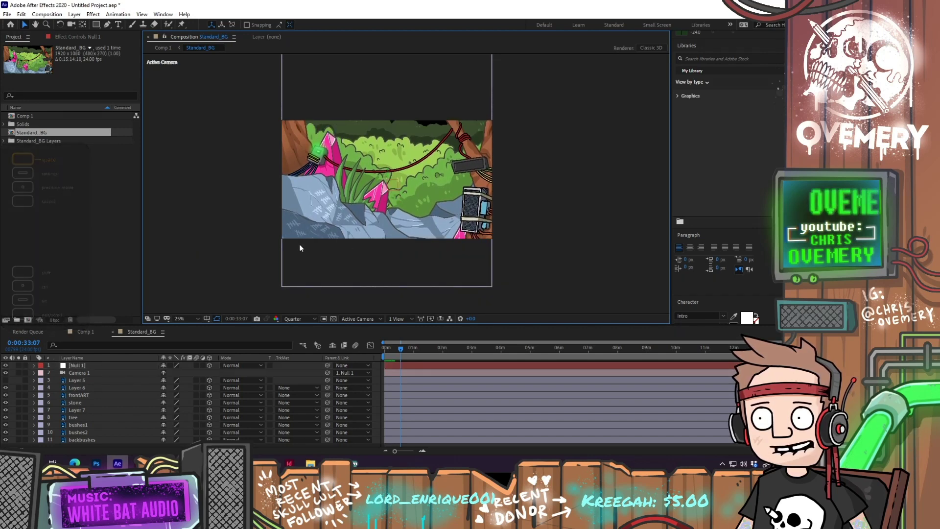
Return the current time to 0:00:00:00 and select the bushes1 layer
{"action": "left_click", "coordinate": [91, 366]}
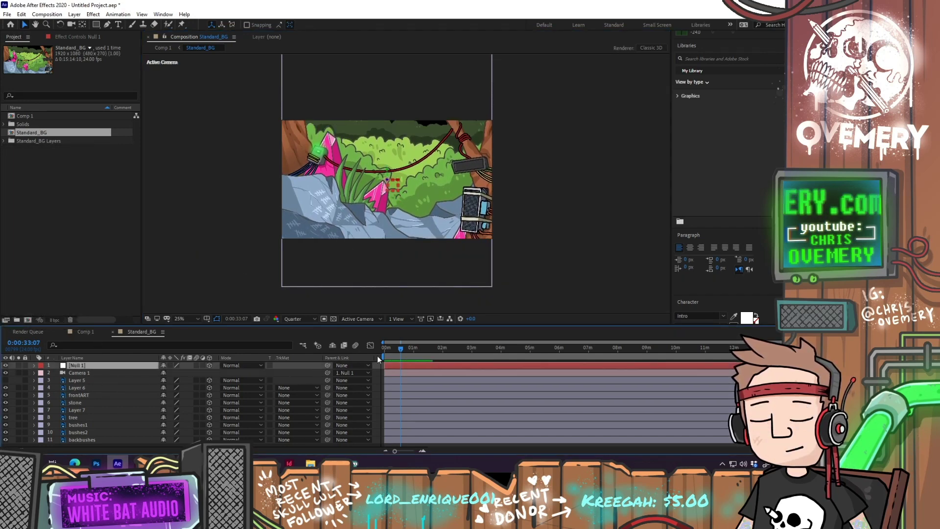
{"action": "left_click", "coordinate": [387, 347]}
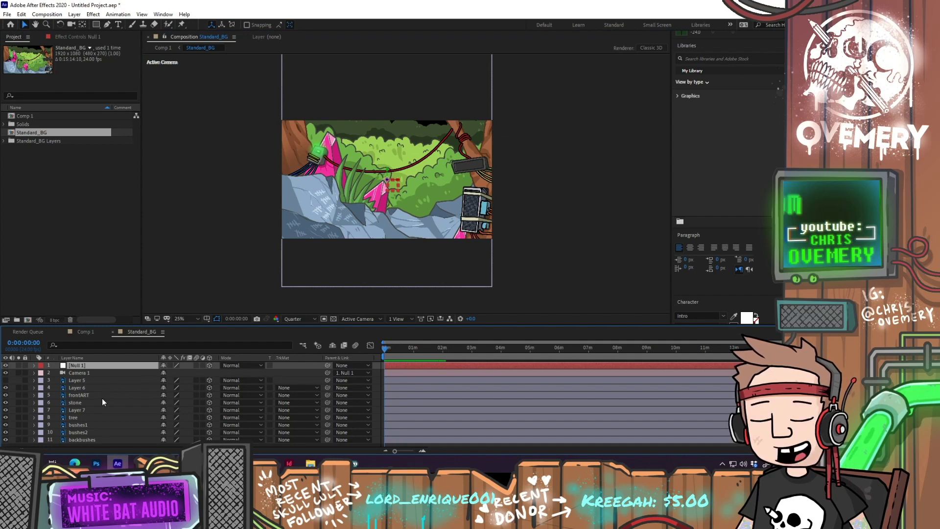
{"action": "left_click", "coordinate": [94, 424]}
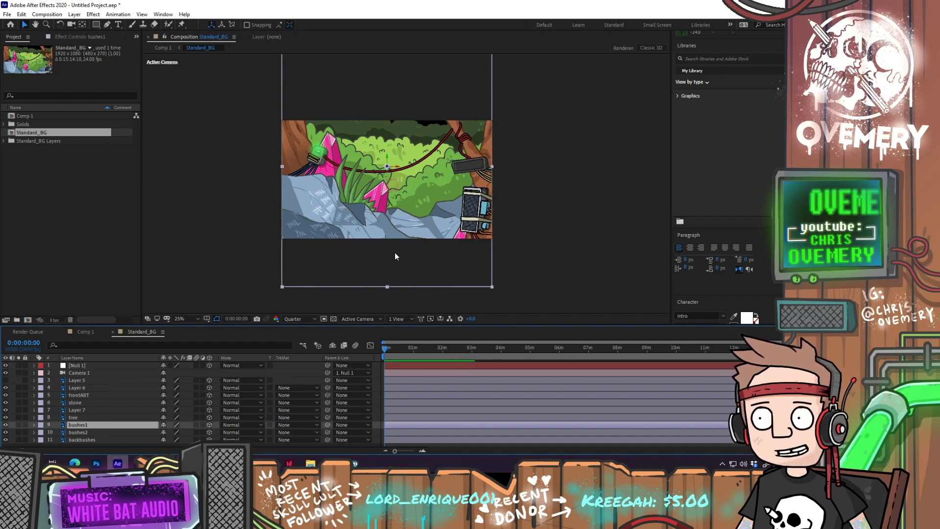
{"action": "left_click_drag", "start_coordinate": [577, 177], "coordinate": [571, 171]}
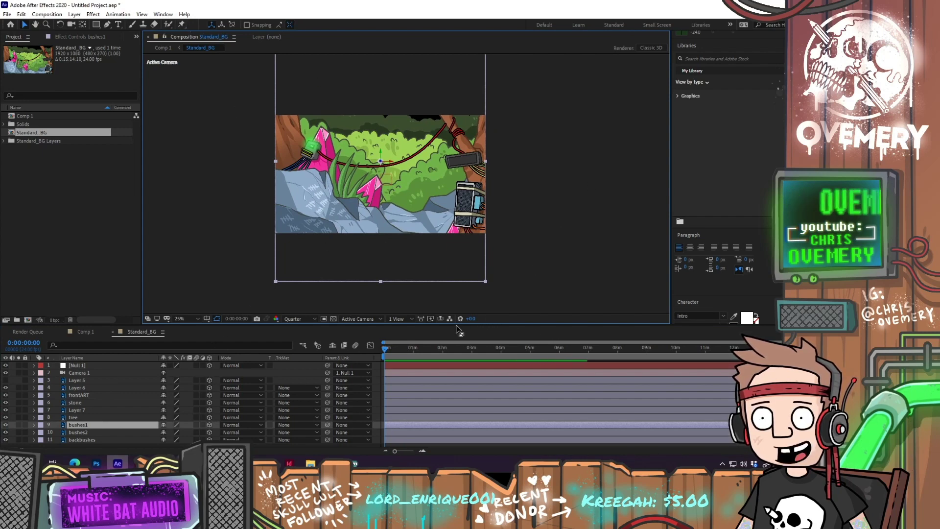
Split the composition viewer into 4 Views and make the Right view active with the Selection tool ready
{"action": "left_click", "coordinate": [403, 319]}
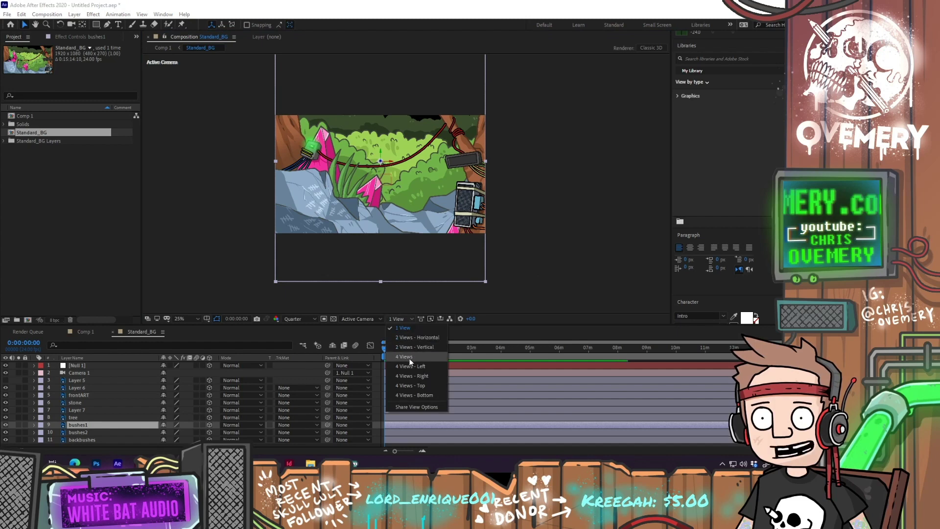
{"action": "left_click", "coordinate": [409, 359]}
{"action": "left_click", "coordinate": [485, 248]}
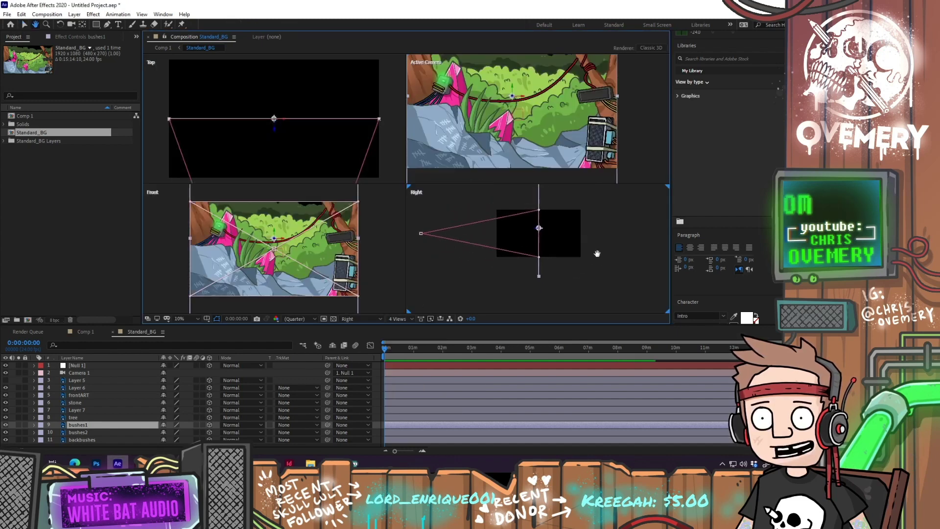
{"action": "key", "text": "v"}
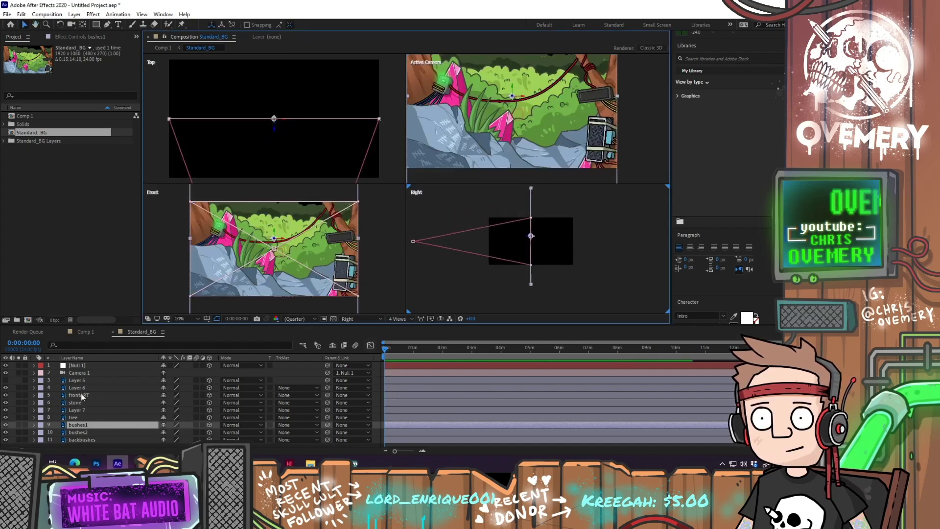
Examine what the individual artwork layers contain, toggling the visibility of Layer 6, Layer 7, tree and bushes1
{"action": "left_click", "coordinate": [81, 388]}
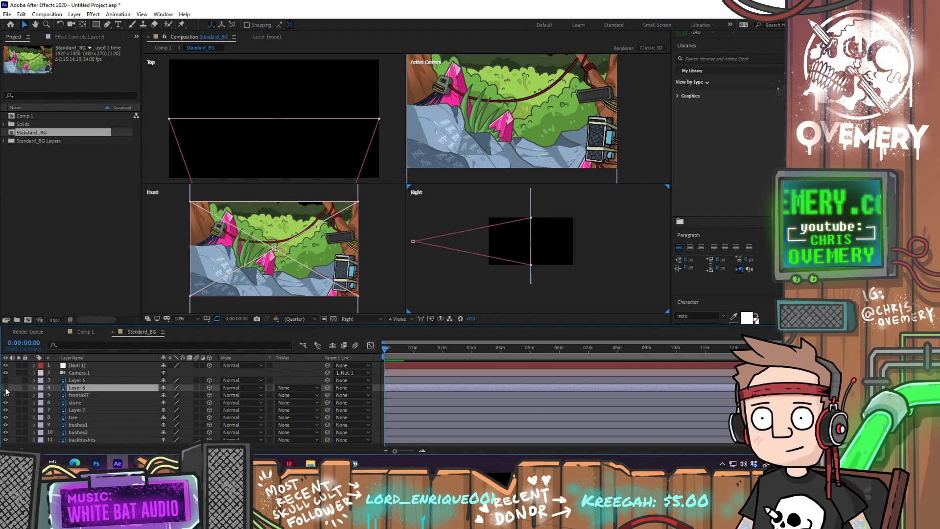
{"action": "left_click", "coordinate": [84, 396]}
{"action": "left_click", "coordinate": [82, 404]}
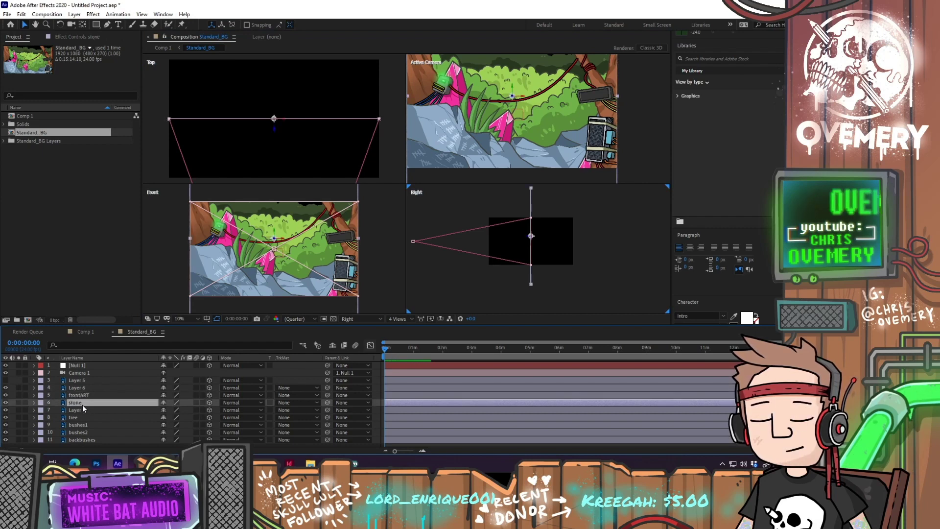
{"action": "left_click", "coordinate": [81, 409]}
{"action": "left_click", "coordinate": [4, 411]}
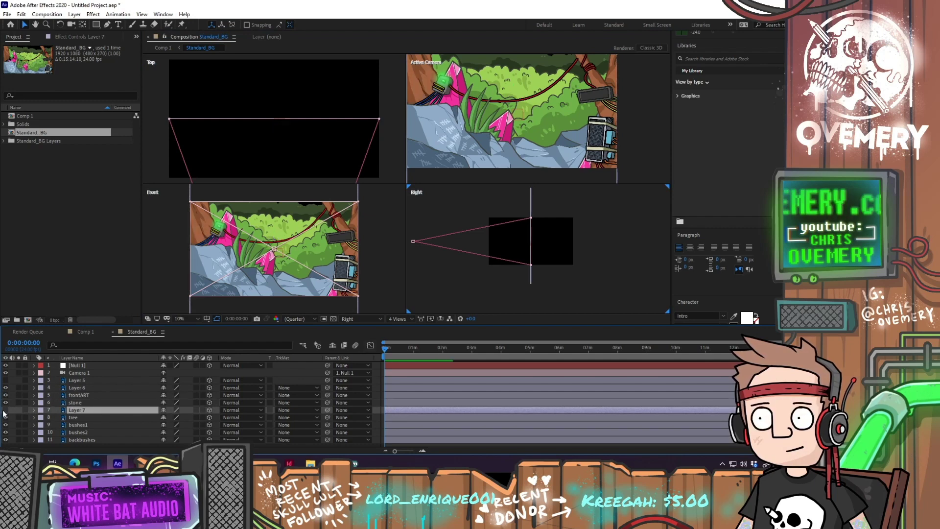
{"action": "left_click", "coordinate": [5, 411]}
{"action": "left_click", "coordinate": [28, 419]}
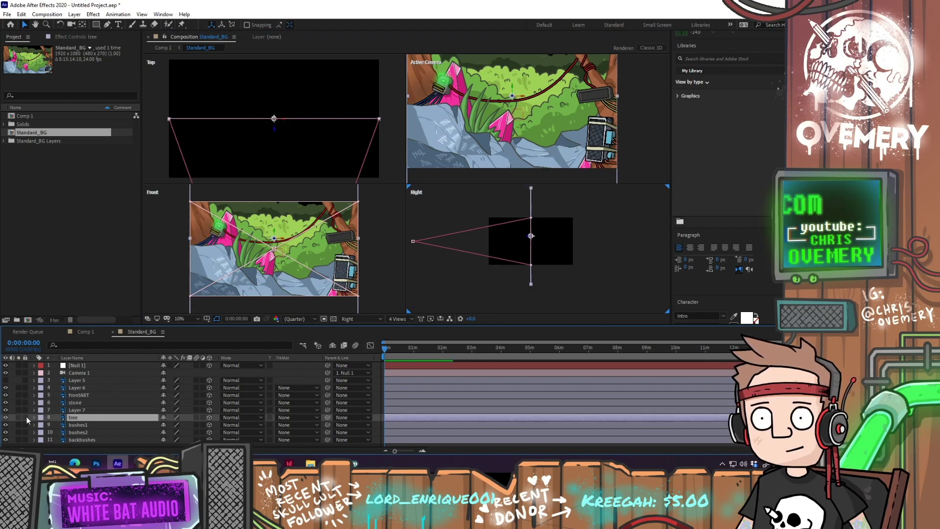
{"action": "left_click", "coordinate": [5, 417]}
{"action": "left_click", "coordinate": [5, 417]}
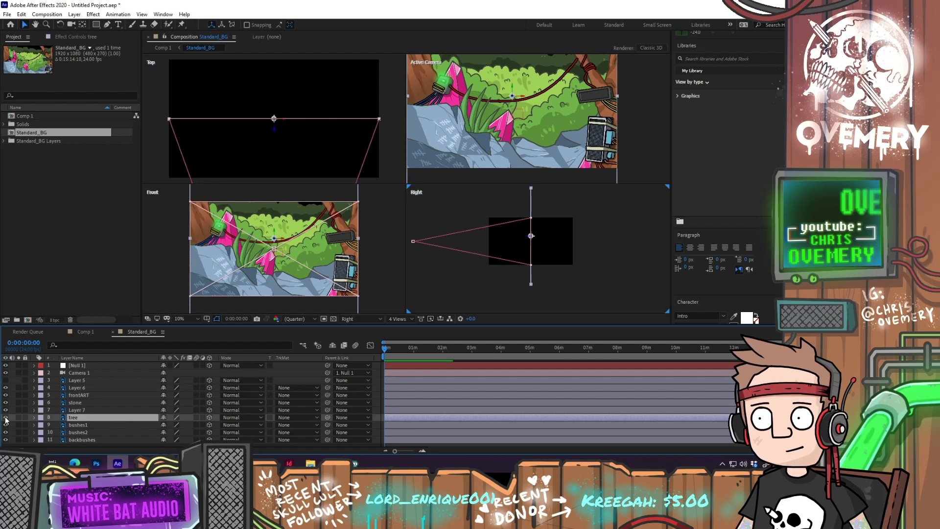
{"action": "left_click", "coordinate": [76, 426]}
{"action": "left_click", "coordinate": [6, 425]}
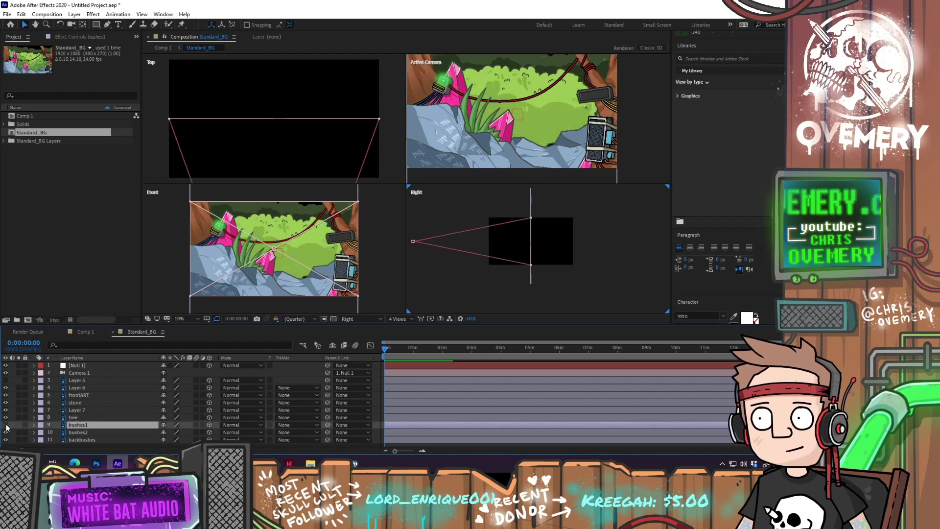
{"action": "left_click", "coordinate": [6, 425]}
Push the tree, bushes1, bushes2 and backbushes layers back from the camera in depth and scale them up to fill the frame
{"action": "key", "text": "ctrl+Up"}
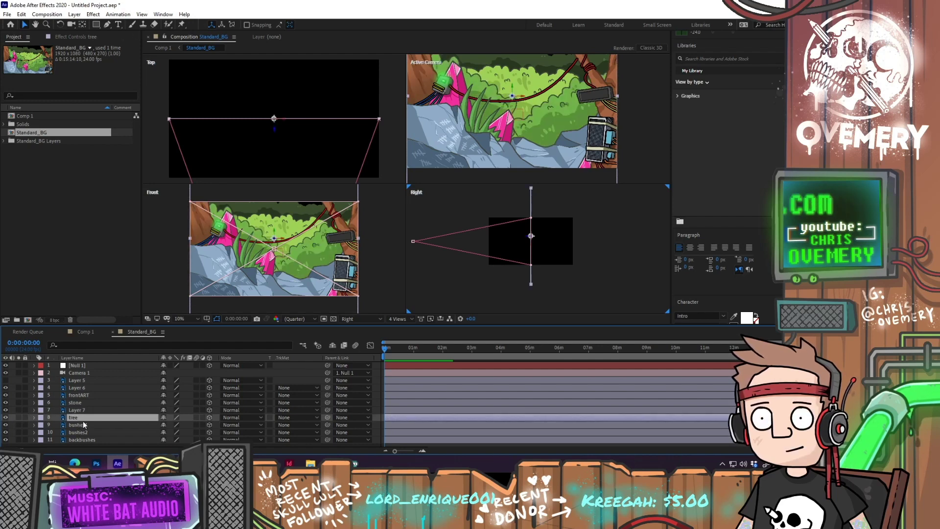
{"action": "left_click", "coordinate": [87, 440], "text": "shift"}
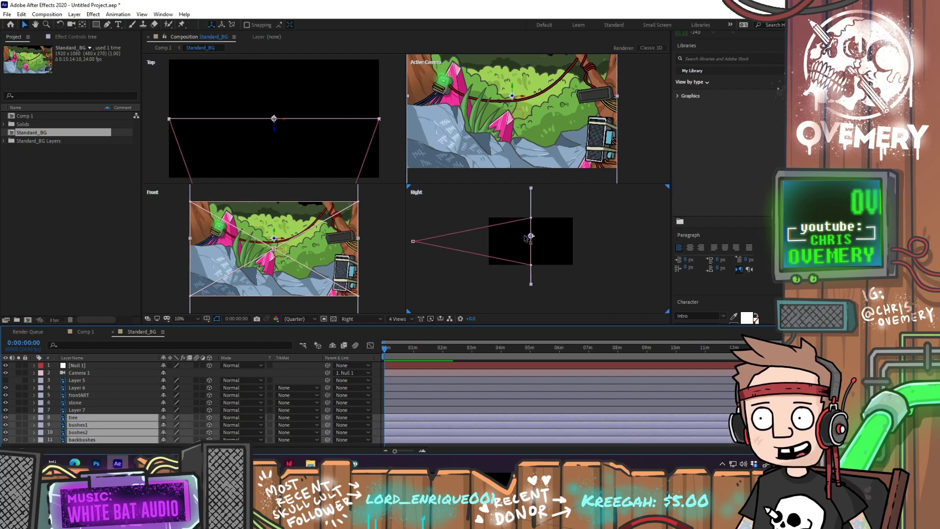
{"action": "left_click_drag", "start_coordinate": [529, 238], "coordinate": [538, 240]}
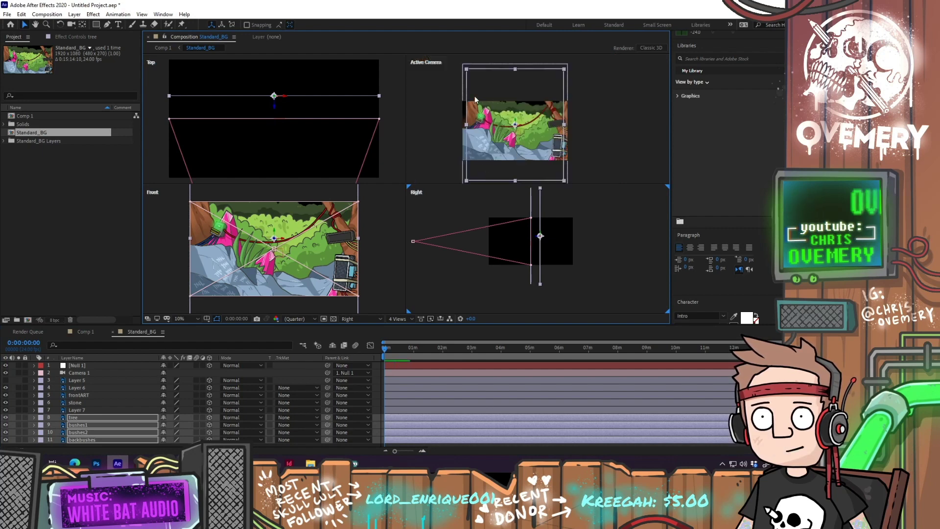
{"action": "left_click_drag", "start_coordinate": [466, 69], "coordinate": [462, 57]}
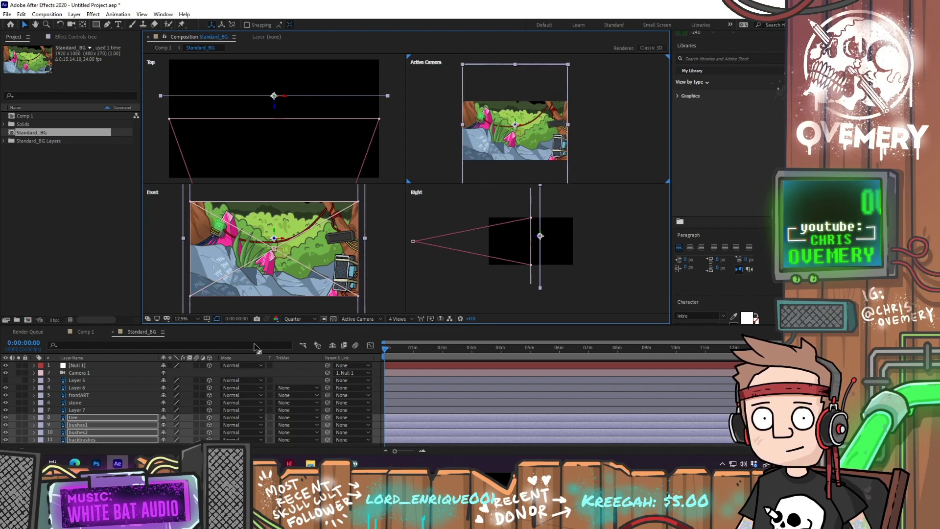
Push the bushes1, bushes2 and backbushes layers further back in depth and scale them up together to fill the camera frame
{"action": "left_click", "coordinate": [98, 425]}
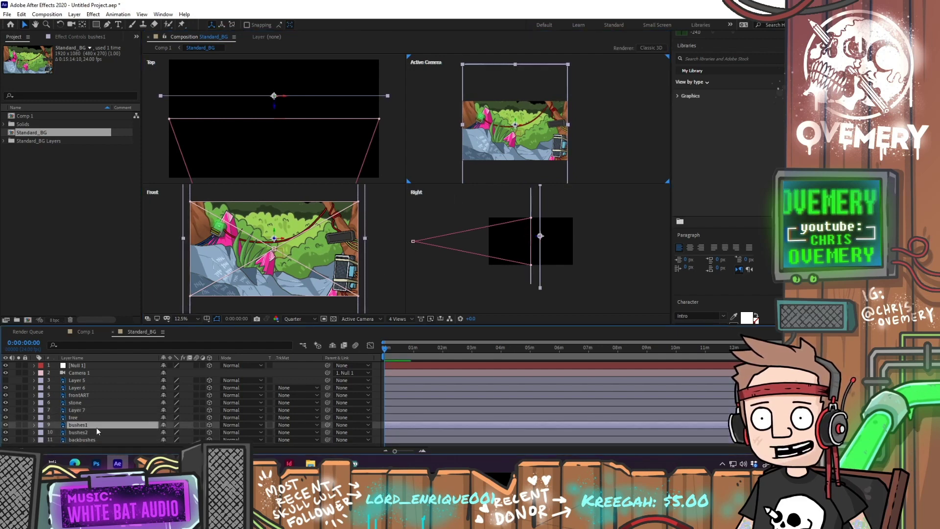
{"action": "left_click", "coordinate": [96, 439], "text": "shift"}
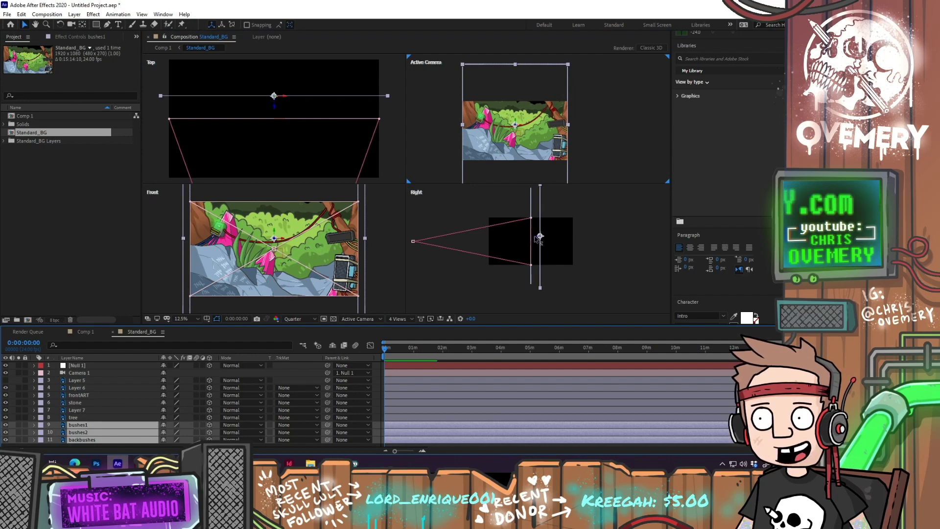
{"action": "left_click_drag", "start_coordinate": [539, 236], "coordinate": [564, 237]}
{"action": "left_click", "coordinate": [560, 79]}
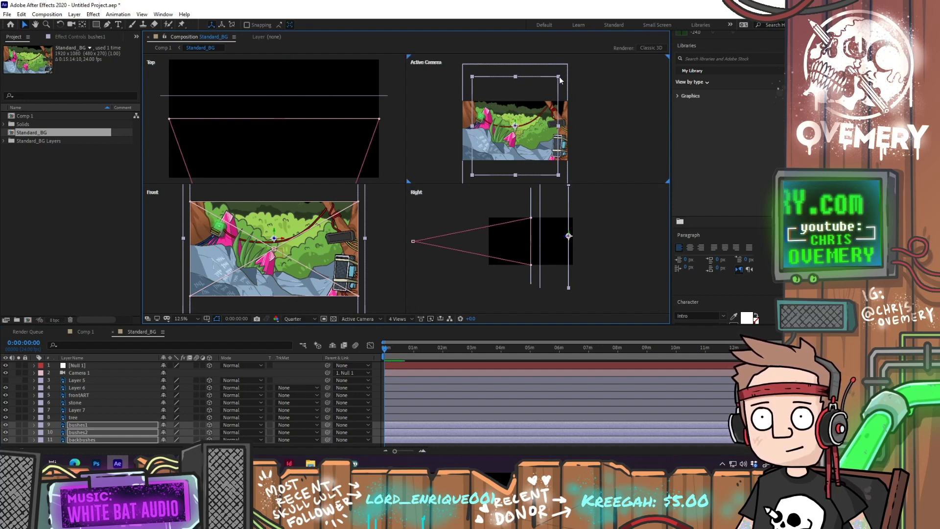
{"action": "left_click_drag", "start_coordinate": [560, 79], "coordinate": [571, 67]}
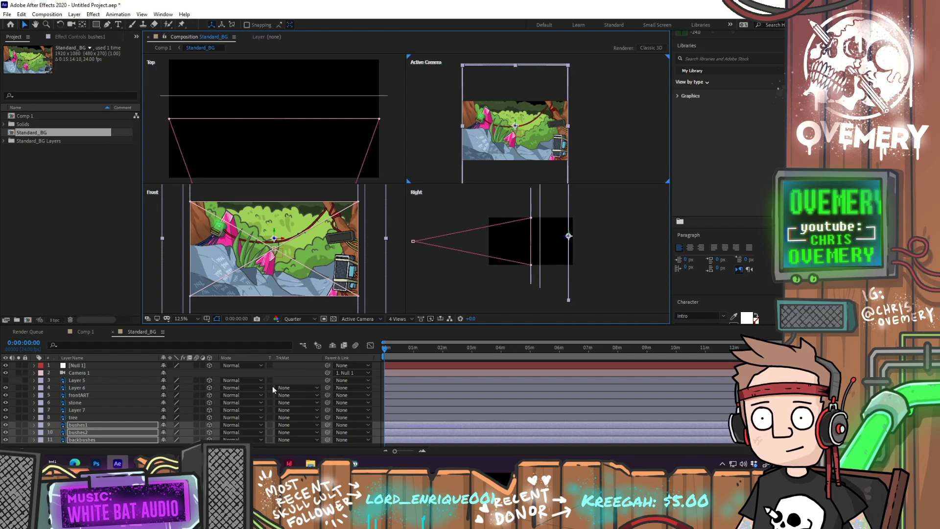
Push the backbushes layer alone further back behind the other bushes and scale it up to fill the camera frame
{"action": "left_click", "coordinate": [96, 410]}
{"action": "left_click", "coordinate": [78, 434]}
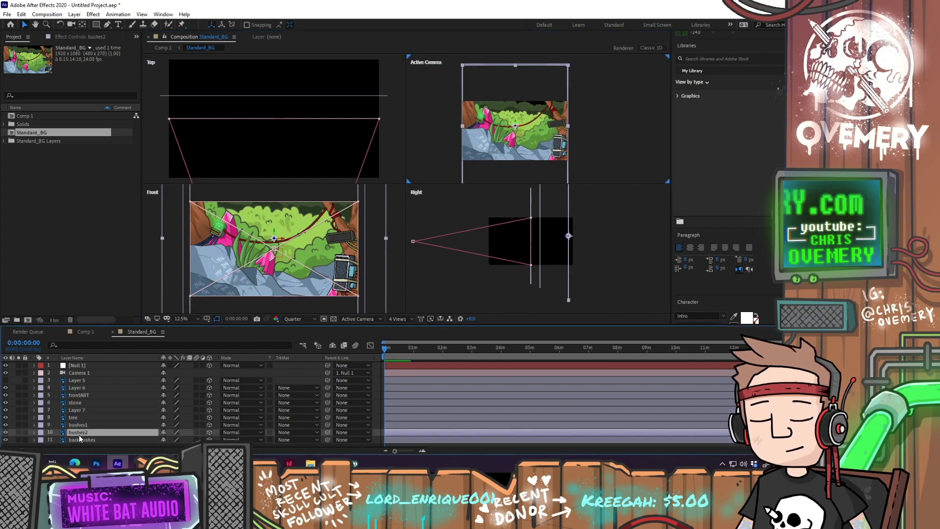
{"action": "left_click", "coordinate": [78, 439]}
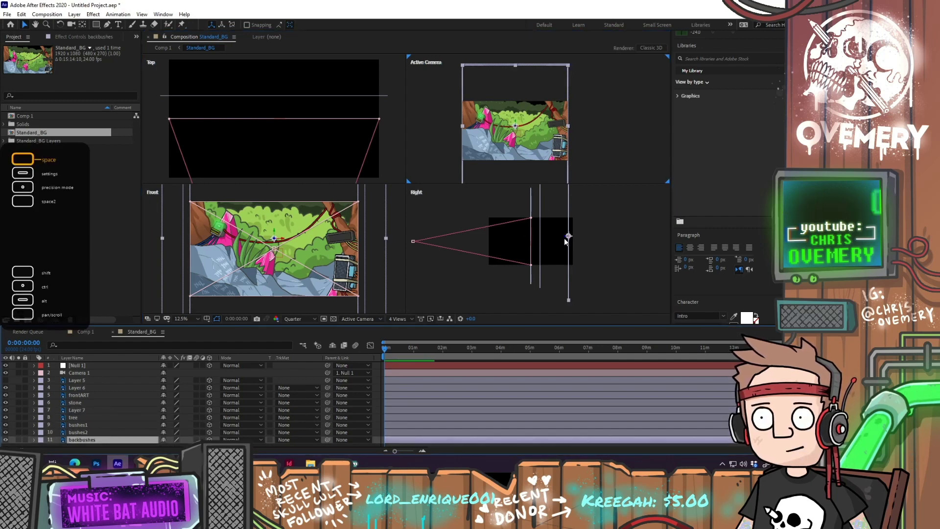
{"action": "left_click", "coordinate": [569, 238]}
{"action": "left_click_drag", "start_coordinate": [568, 237], "coordinate": [575, 238]}
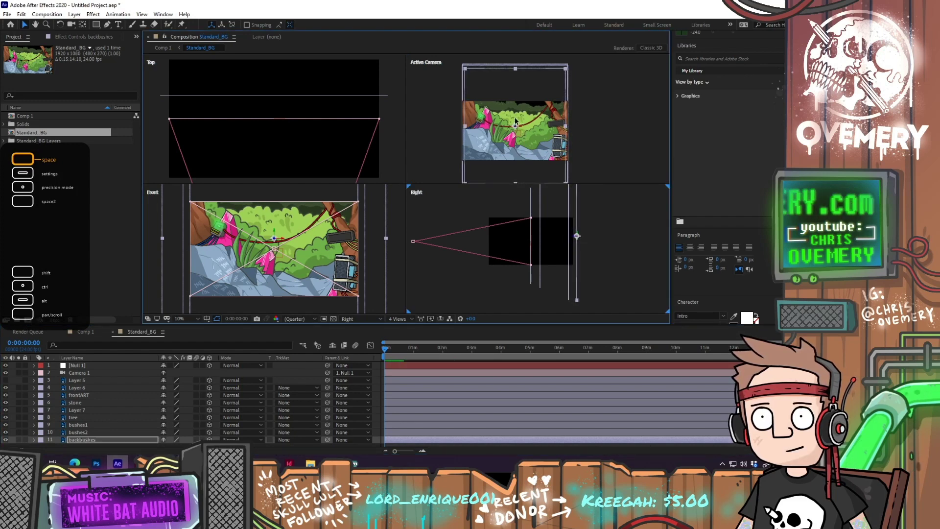
{"action": "left_click", "coordinate": [515, 121]}
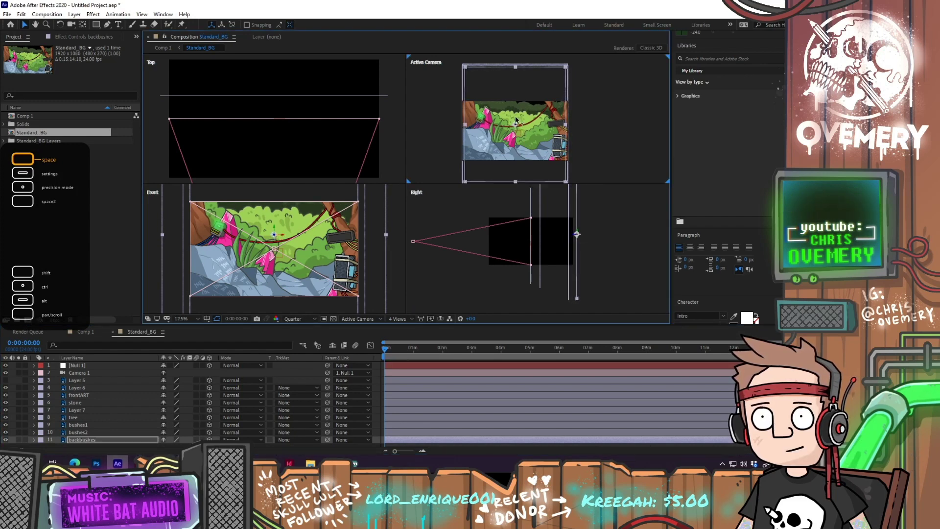
{"action": "left_click_drag", "start_coordinate": [515, 119], "coordinate": [517, 121]}
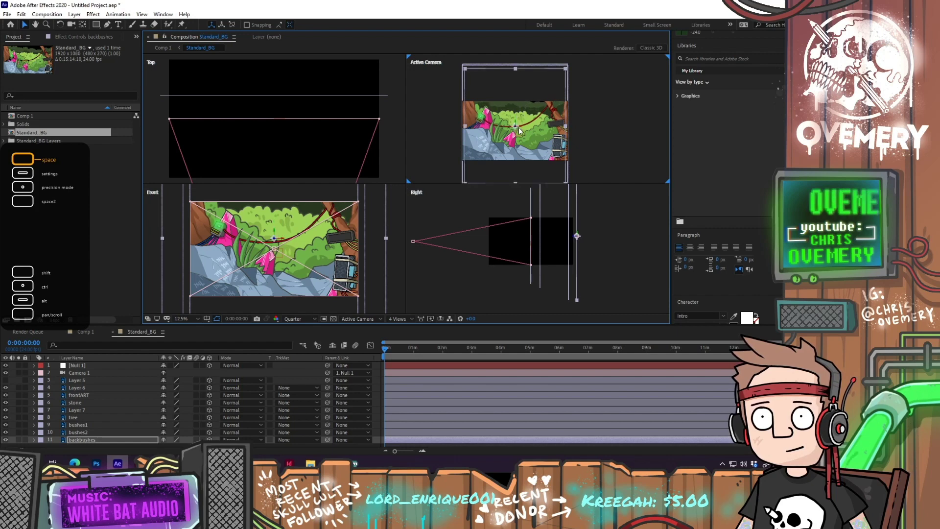
{"action": "left_click_drag", "start_coordinate": [573, 238], "coordinate": [604, 239]}
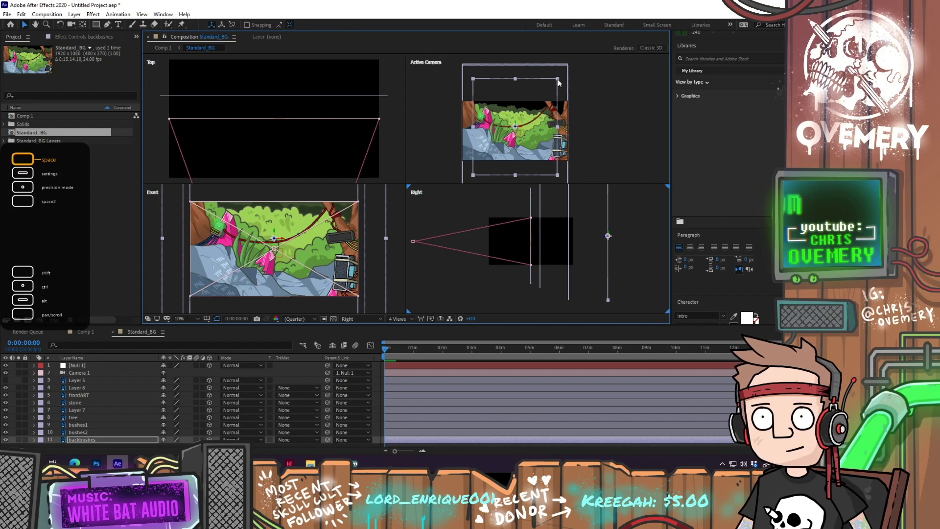
{"action": "left_click_drag", "start_coordinate": [558, 79], "coordinate": [574, 66]}
Check the parallax in a single enlarged Active Camera view by moving Null 1, and undo the move
{"action": "left_click", "coordinate": [147, 365]}
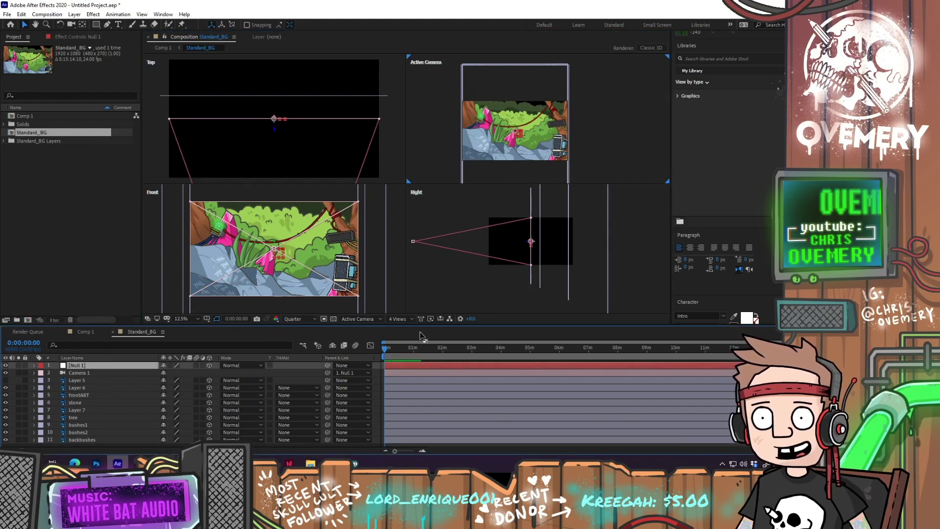
{"action": "left_click", "coordinate": [400, 319]}
{"action": "left_click", "coordinate": [405, 328]}
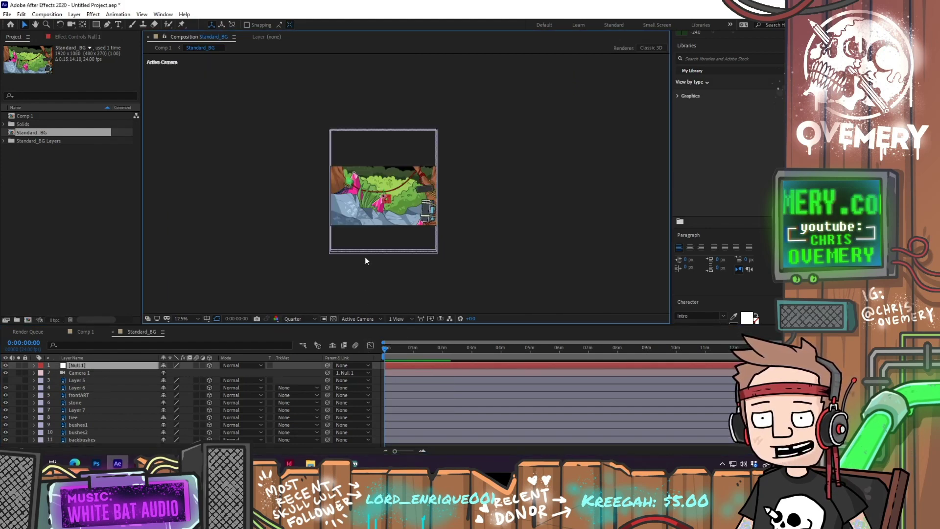
{"action": "scroll", "coordinate": [383, 223], "scroll_direction": "up", "scroll_amount": 2}
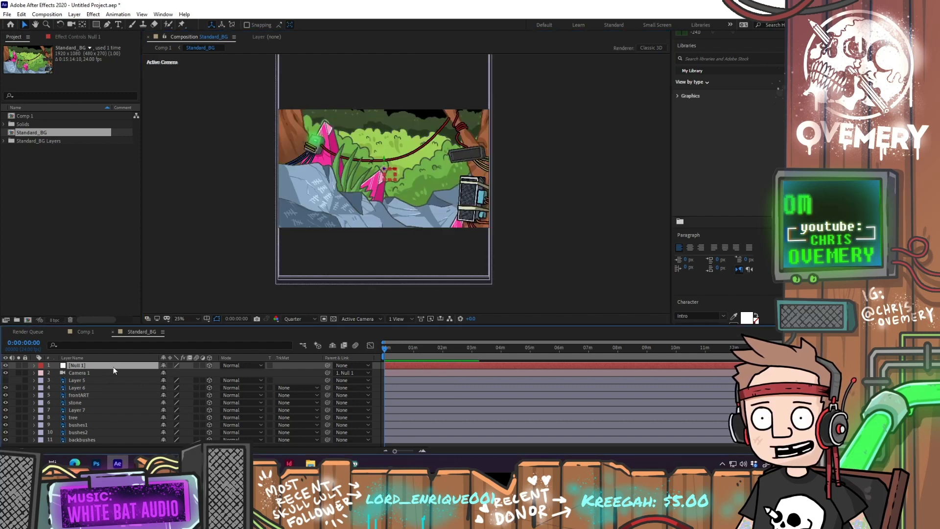
{"action": "left_click_drag", "start_coordinate": [384, 162], "coordinate": [395, 210]}
{"action": "key", "text": "ctrl+z"}
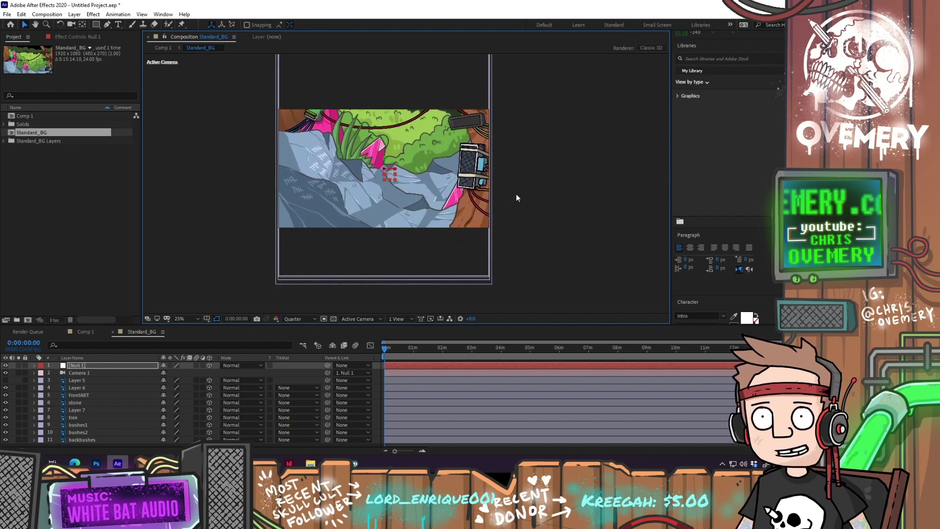
Return to 4 Views, push bushes1, bushes2 and backbushes further back in depth, and scale them down slightly
{"action": "left_click", "coordinate": [78, 380]}
{"action": "left_click", "coordinate": [95, 433]}
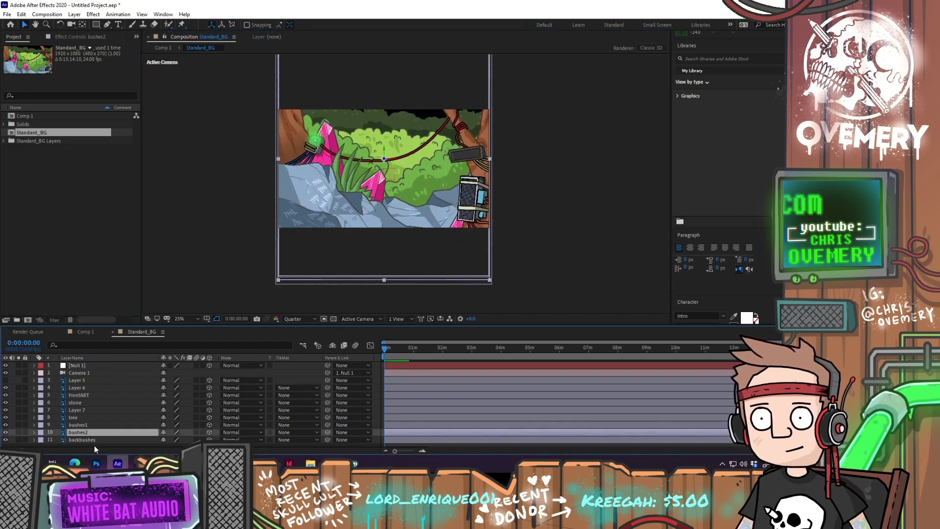
{"action": "left_click", "coordinate": [95, 439]}
{"action": "left_click", "coordinate": [98, 425], "text": "shift"}
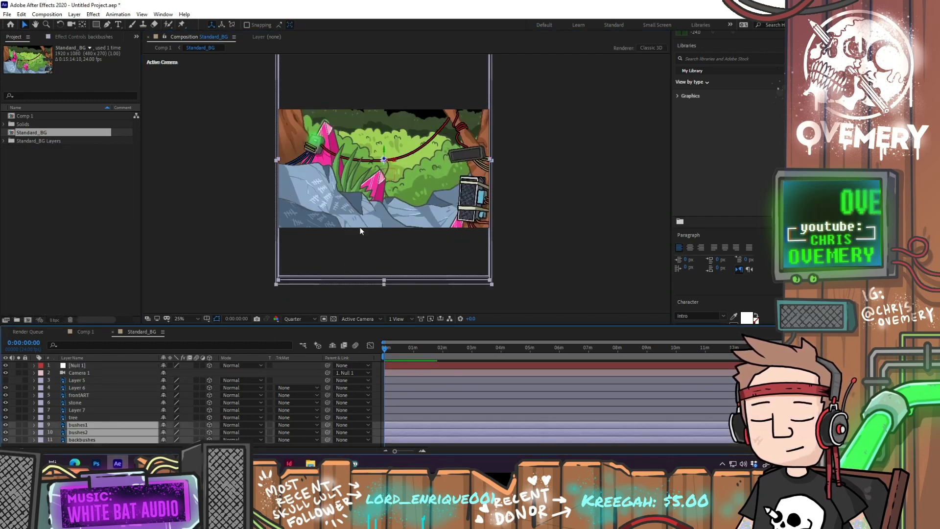
{"action": "left_click", "coordinate": [410, 316]}
{"action": "left_click", "coordinate": [408, 358]}
{"action": "key", "text": "ctrl+alt+shift+4"}
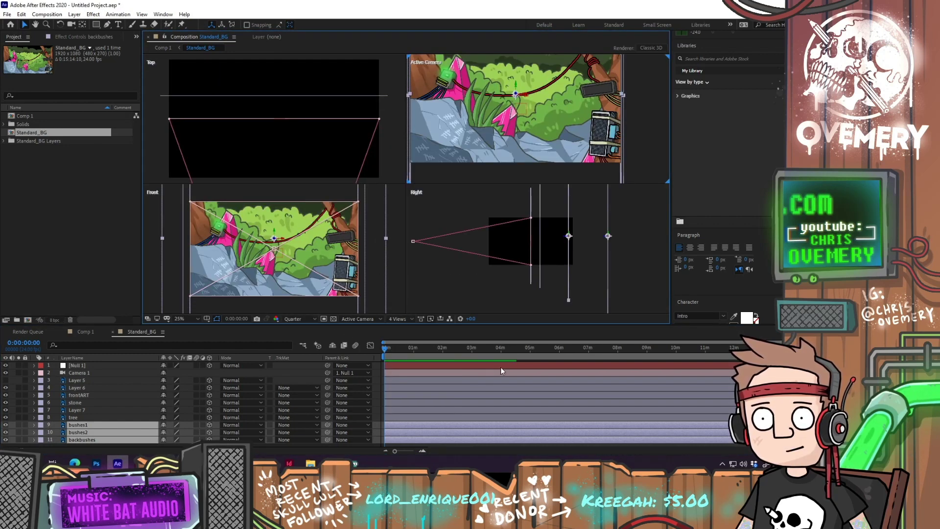
{"action": "left_click_drag", "start_coordinate": [569, 236], "coordinate": [588, 241]}
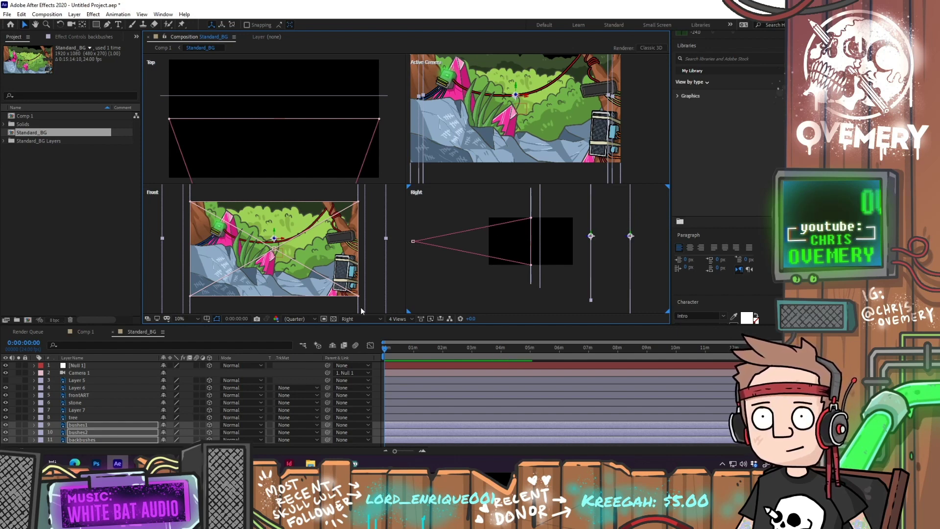
{"action": "scroll", "coordinate": [581, 121], "scroll_direction": "down", "scroll_amount": 1}
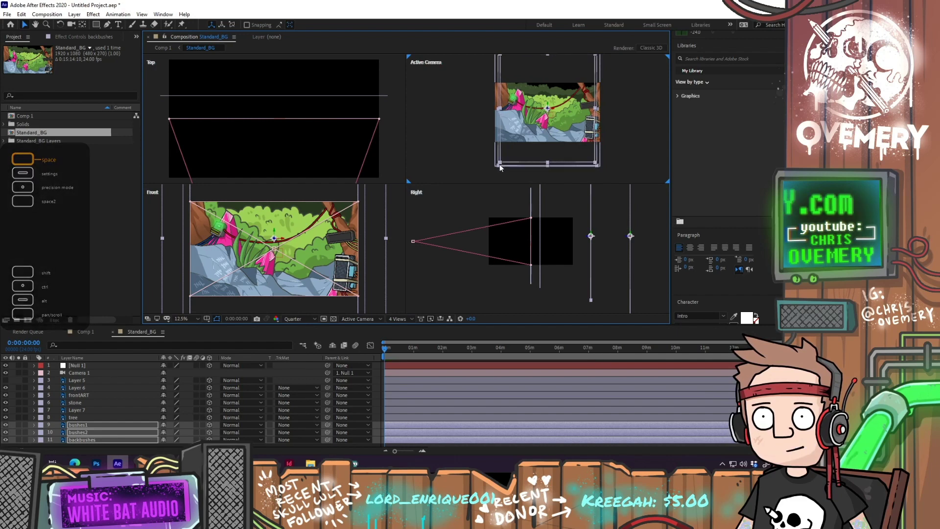
{"action": "left_click", "coordinate": [493, 169]}
{"action": "left_click_drag", "start_coordinate": [492, 171], "coordinate": [506, 163]}
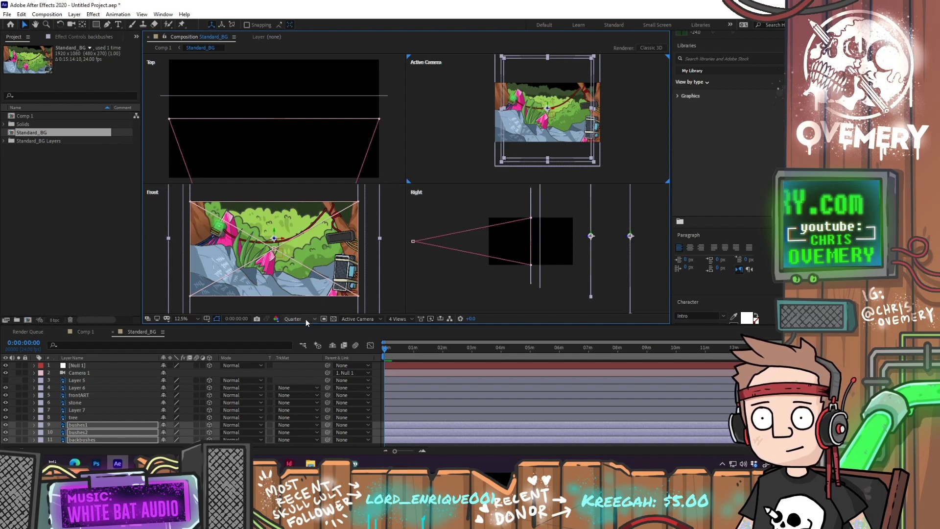
Check the layer coverage and parallax in an enlarged 1 View by moving Null 1, and undo the test move
{"action": "left_click", "coordinate": [394, 318]}
{"action": "left_click", "coordinate": [400, 330]}
{"action": "left_click", "coordinate": [469, 234]}
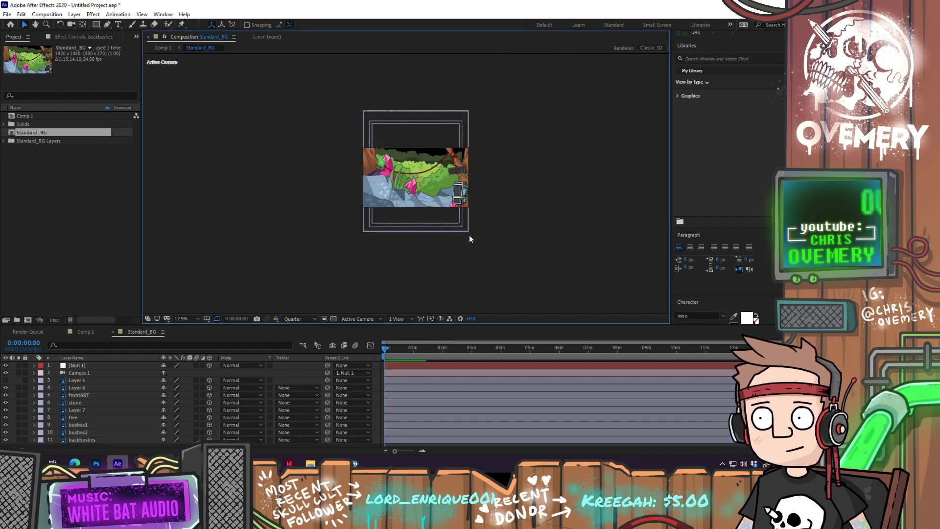
{"action": "scroll", "coordinate": [430, 210], "scroll_direction": "up", "scroll_amount": 1}
{"action": "left_click_drag", "start_coordinate": [442, 183], "coordinate": [502, 198]}
{"action": "scroll", "coordinate": [453, 212], "scroll_direction": "up", "scroll_amount": 1}
{"action": "left_click", "coordinate": [79, 365]}
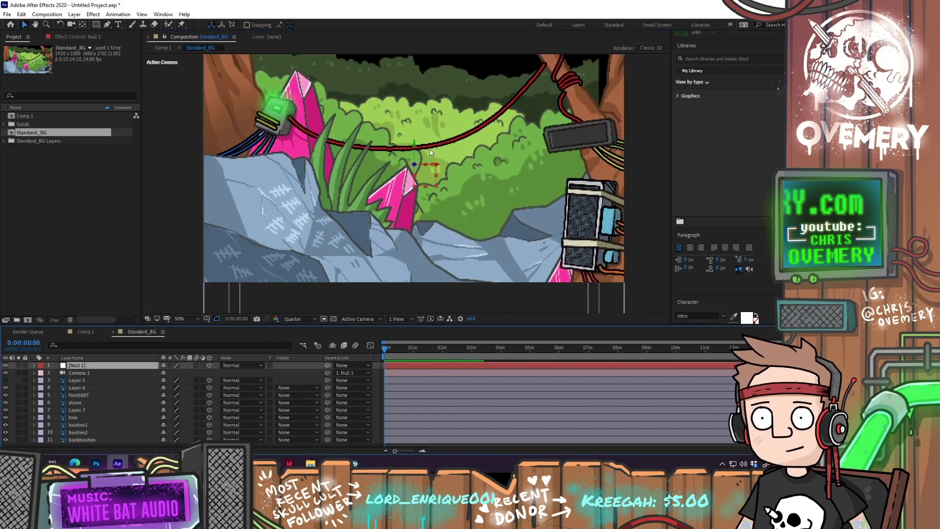
{"action": "left_click_drag", "start_coordinate": [414, 148], "coordinate": [459, 152]}
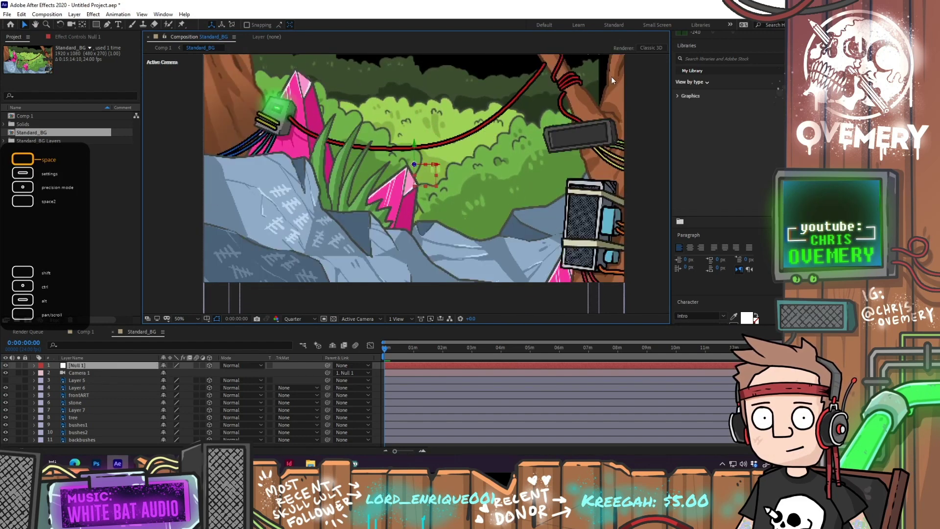
{"action": "left_click_drag", "start_coordinate": [604, 71], "coordinate": [595, 99]}
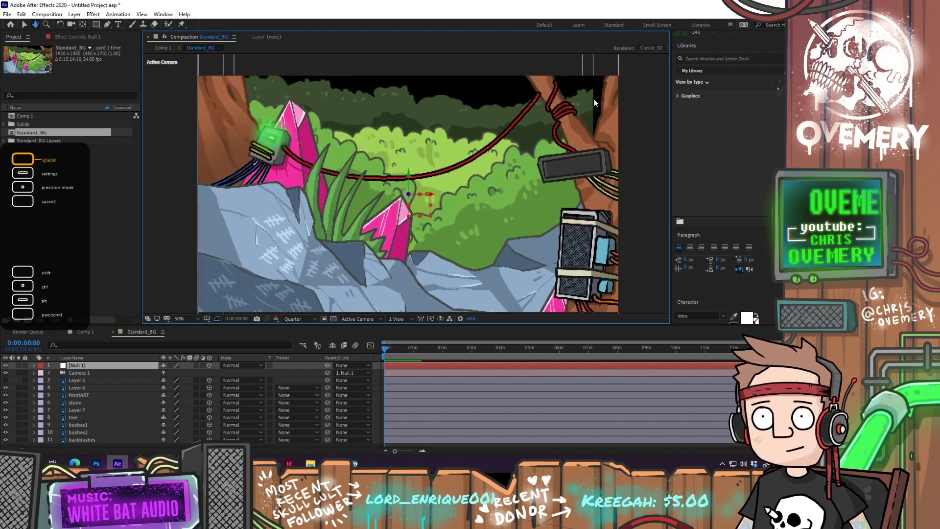
{"action": "mouse_move", "coordinate": [409, 218]}
{"action": "left_mouse_down"}
{"action": "mouse_move", "coordinate": [410, 295]}
{"action": "mouse_move", "coordinate": [415, 215]}
{"action": "mouse_move", "coordinate": [396, 206]}
{"action": "left_mouse_up"}
{"action": "key", "text": "ctrl+z"}
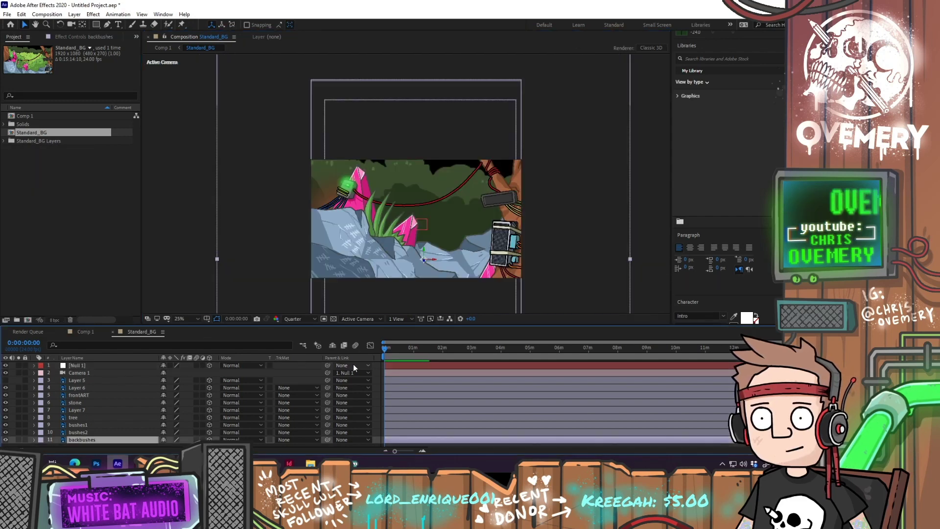
Show 4 Views again, move the backbushes layer far behind the other layers in depth and scale it up
{"action": "left_click", "coordinate": [404, 318]}
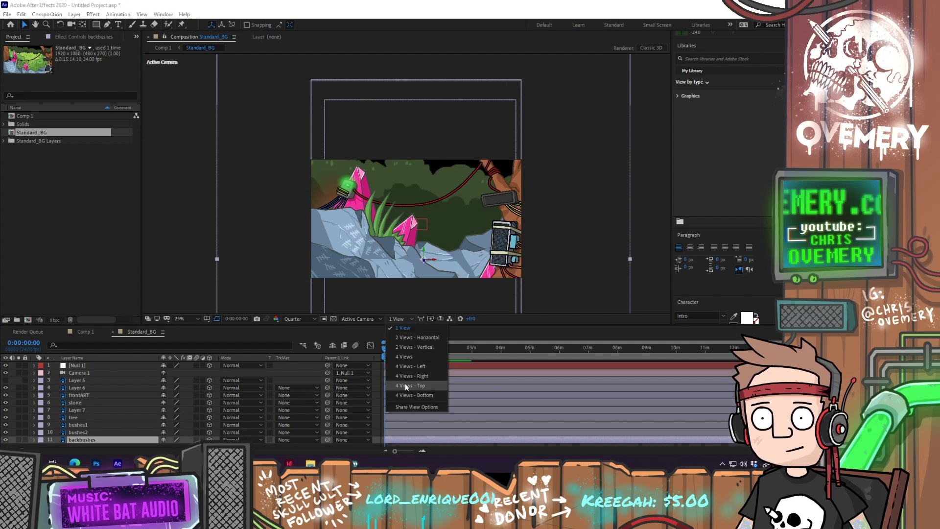
{"action": "left_click", "coordinate": [406, 357]}
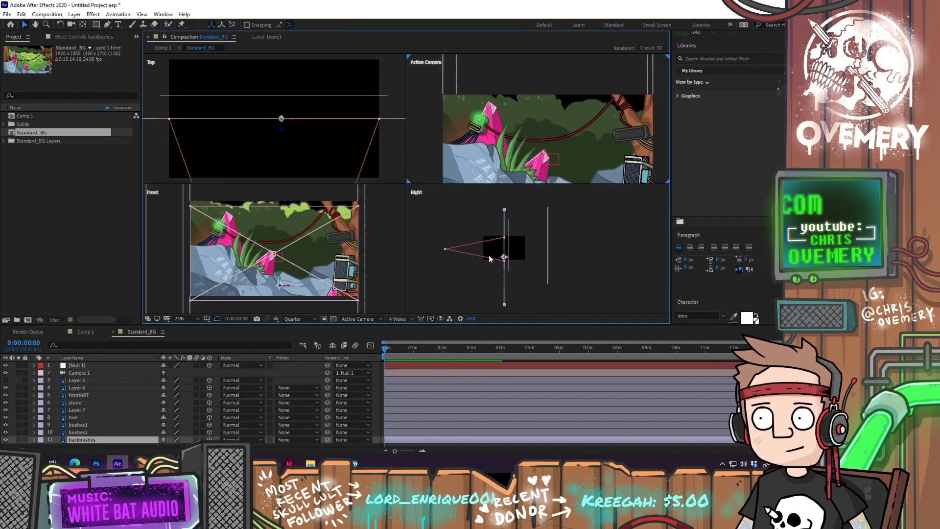
{"action": "left_click_drag", "start_coordinate": [501, 260], "coordinate": [567, 254]}
{"action": "left_click_drag", "start_coordinate": [561, 132], "coordinate": [564, 105]}
{"action": "left_click_drag", "start_coordinate": [569, 248], "coordinate": [619, 246]}
{"action": "left_click_drag", "start_coordinate": [623, 72], "coordinate": [640, 42]}
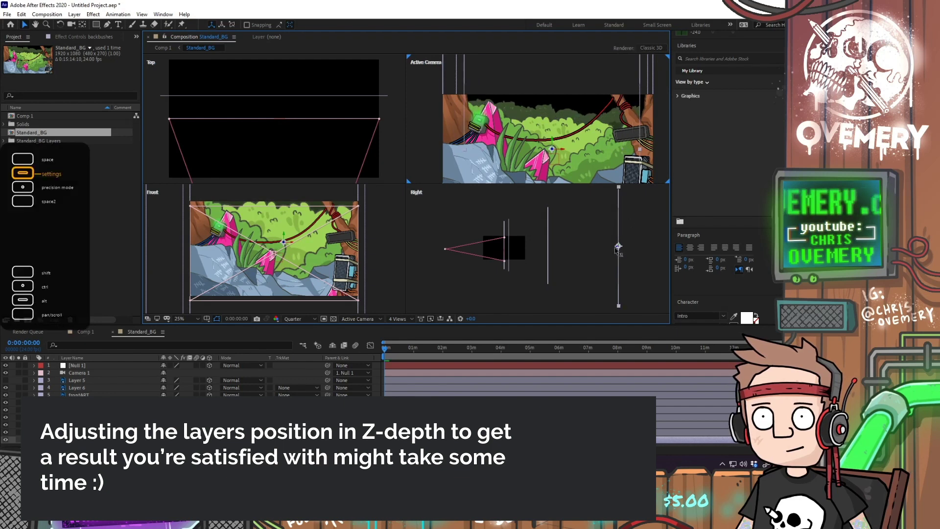
Nudge the backbushes layer further back, raise it within the camera frame and enlarge it to cover the frame width
{"action": "left_click_drag", "start_coordinate": [618, 246], "coordinate": [628, 248]}
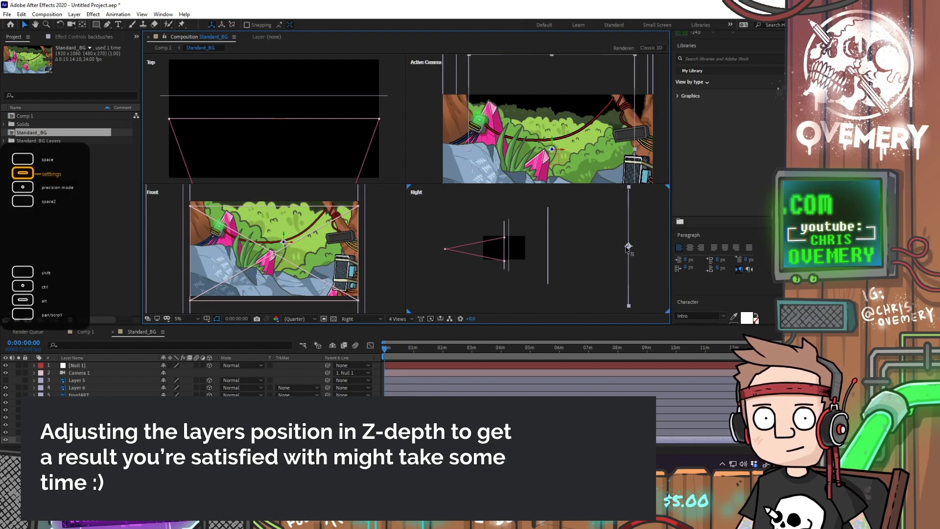
{"action": "left_click_drag", "start_coordinate": [579, 150], "coordinate": [592, 132]}
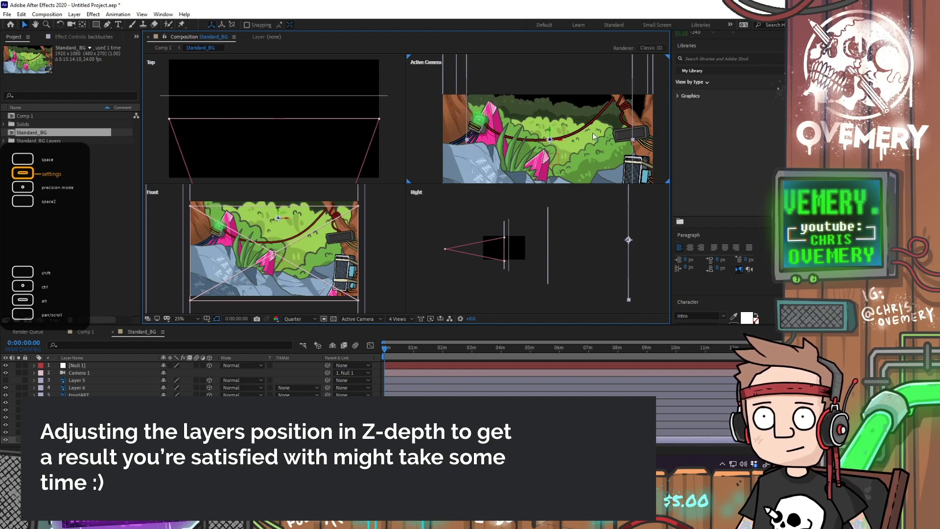
{"action": "scroll", "coordinate": [592, 132], "scroll_direction": "down", "scroll_amount": 1}
{"action": "left_click_drag", "start_coordinate": [618, 85], "coordinate": [622, 81]}
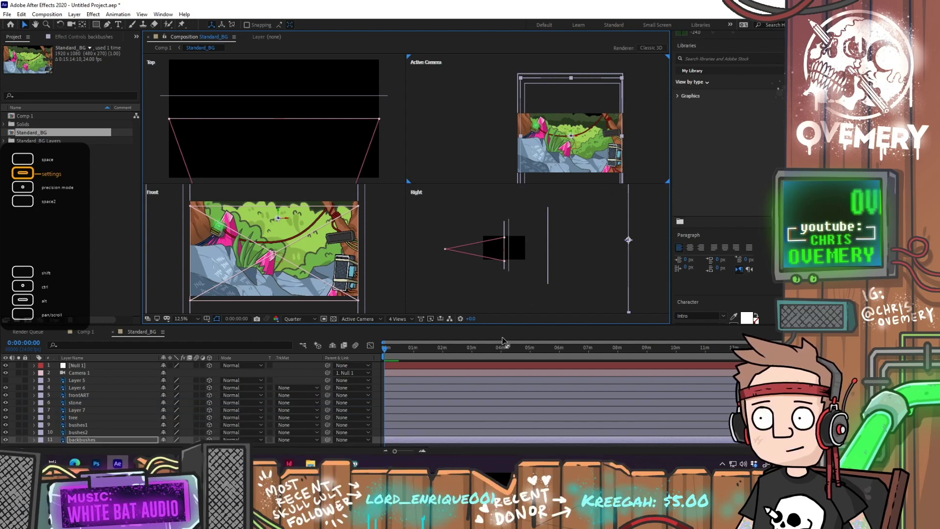
Return to 1 View, move the current time to 0:02:13:05 and start Position keyframing on Null 1
{"action": "left_click", "coordinate": [76, 365]}
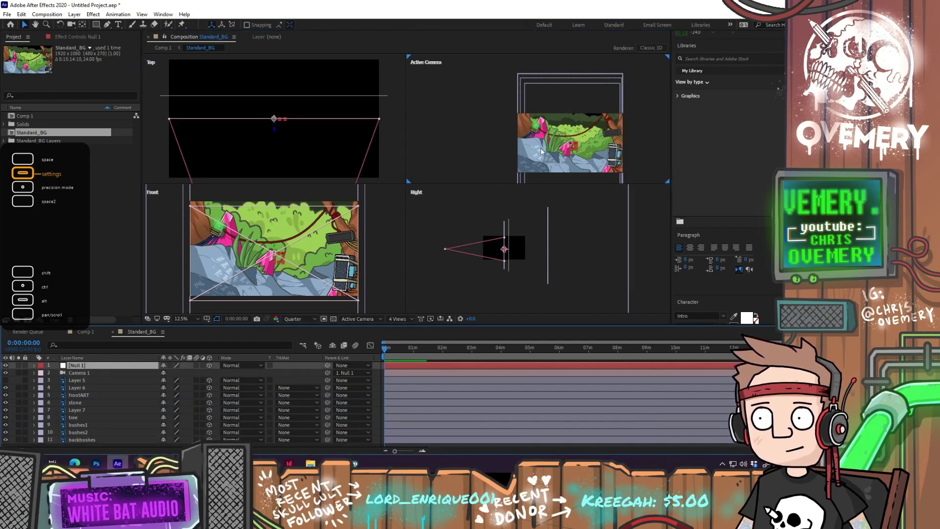
{"action": "scroll", "coordinate": [581, 139], "scroll_direction": "up", "scroll_amount": 1}
{"action": "key", "text": "space"}
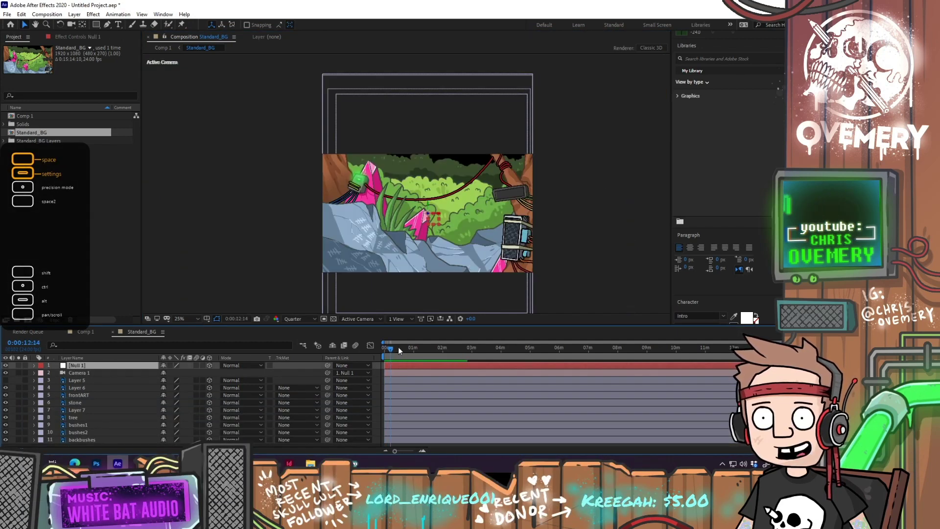
{"action": "left_click", "coordinate": [34, 365]}
{"action": "left_click", "coordinate": [41, 373]}
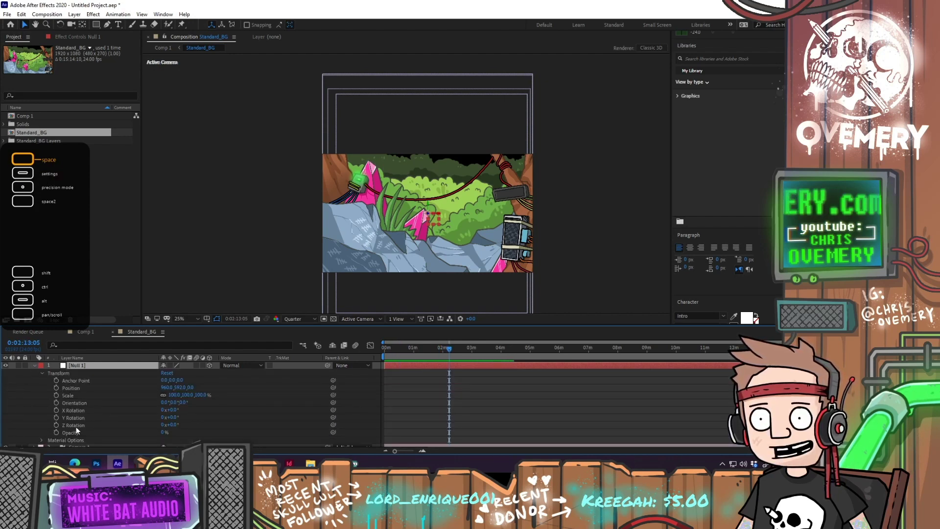
{"action": "left_click", "coordinate": [56, 387]}
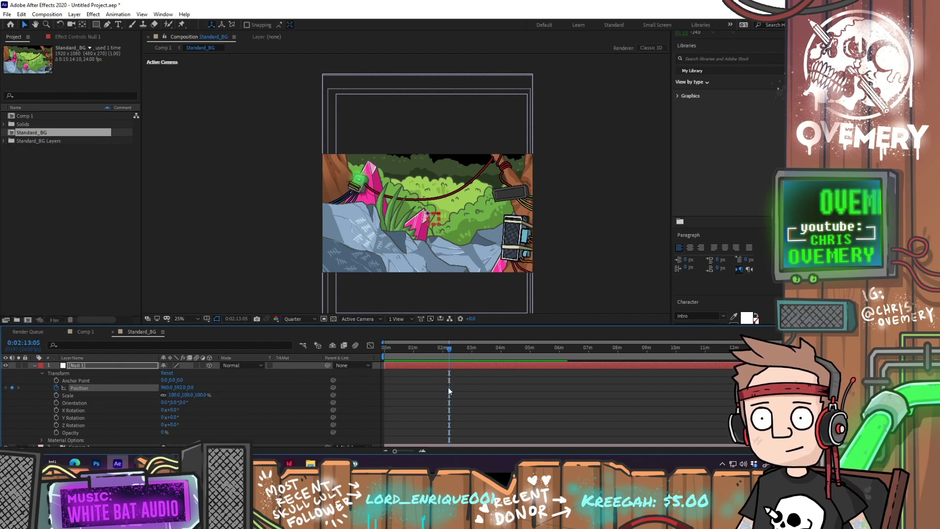
Move Null 1's Position keyframe to about 0:01:00 and set the composition duration to 0:10:14:10
{"action": "left_click_drag", "start_coordinate": [448, 390], "coordinate": [413, 391]}
{"action": "left_click", "coordinate": [47, 14]}
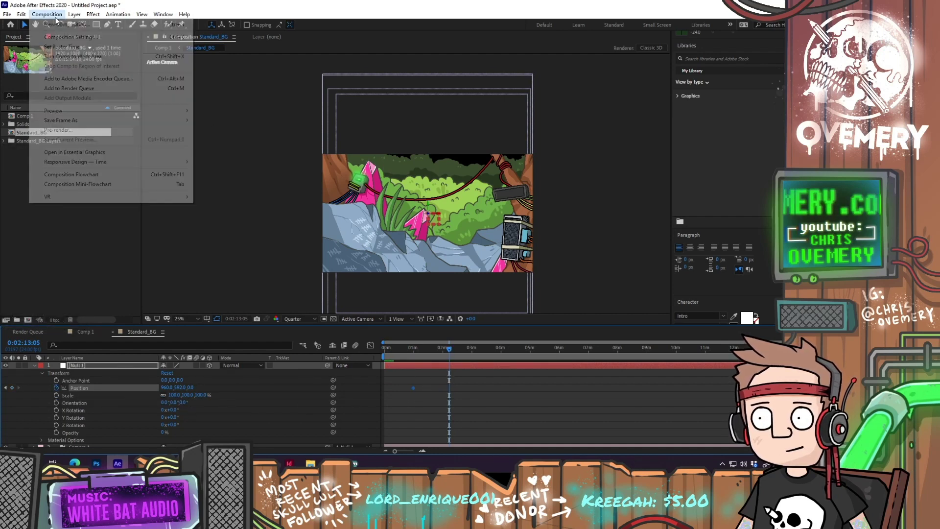
{"action": "left_click", "coordinate": [59, 36]}
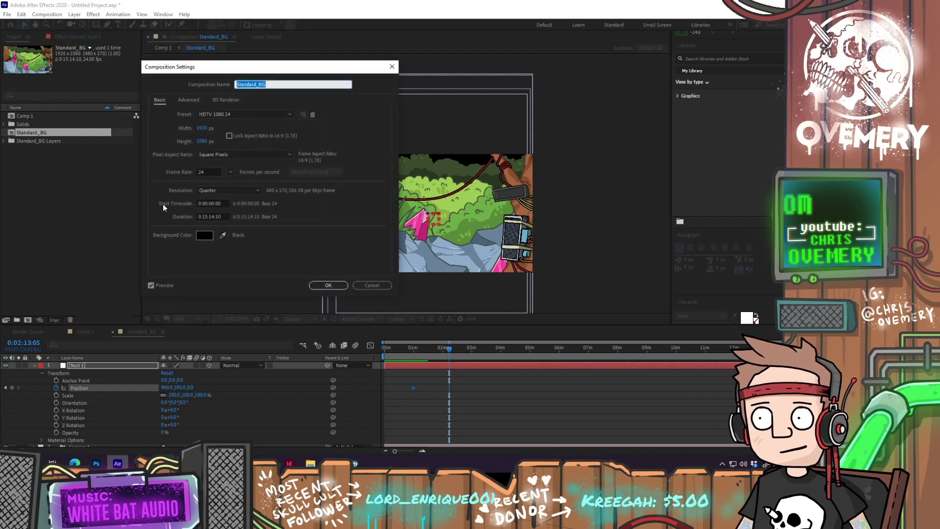
{"action": "left_click", "coordinate": [207, 216]}
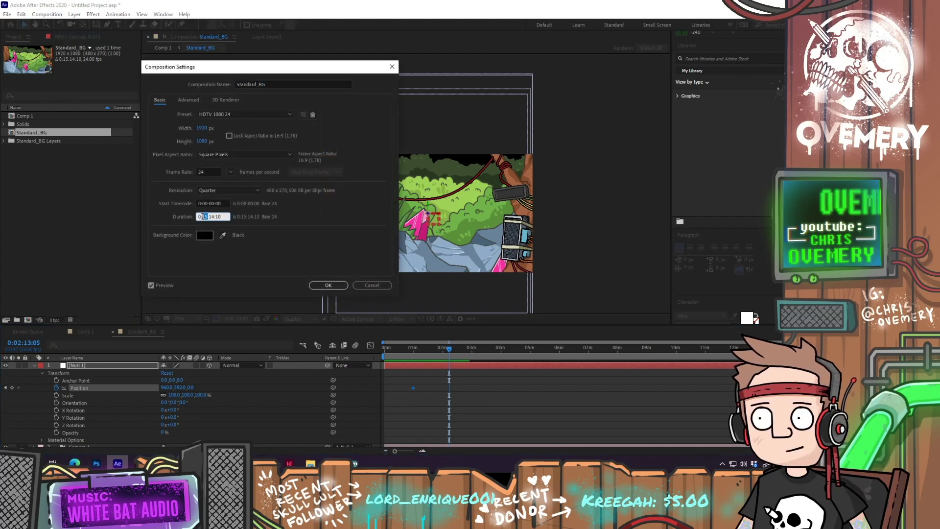
{"action": "type", "text": "10"}
{"action": "key", "text": "Return"}
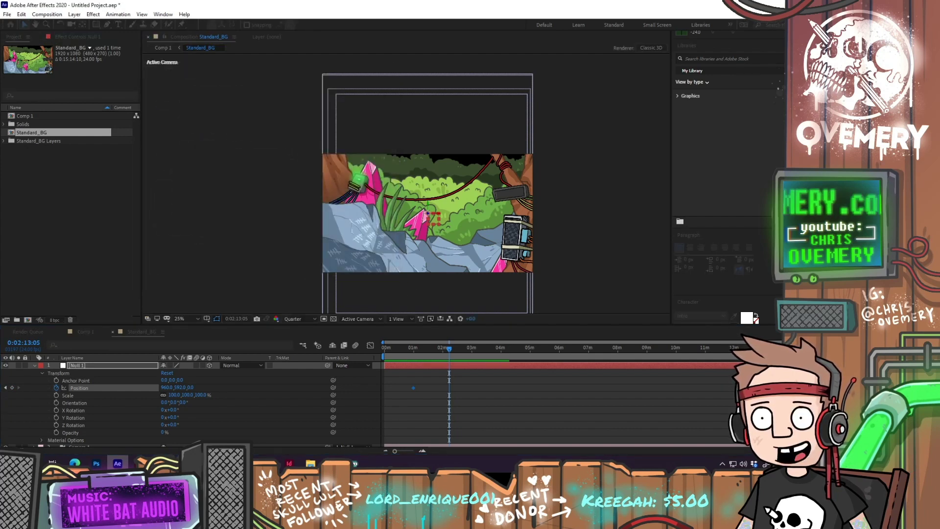
Set the current time to 0:00:37:00 and lower the camera view by moving Null 1 to Position 960, 924, 0
{"action": "left_click_drag", "start_coordinate": [398, 355], "coordinate": [416, 356]}
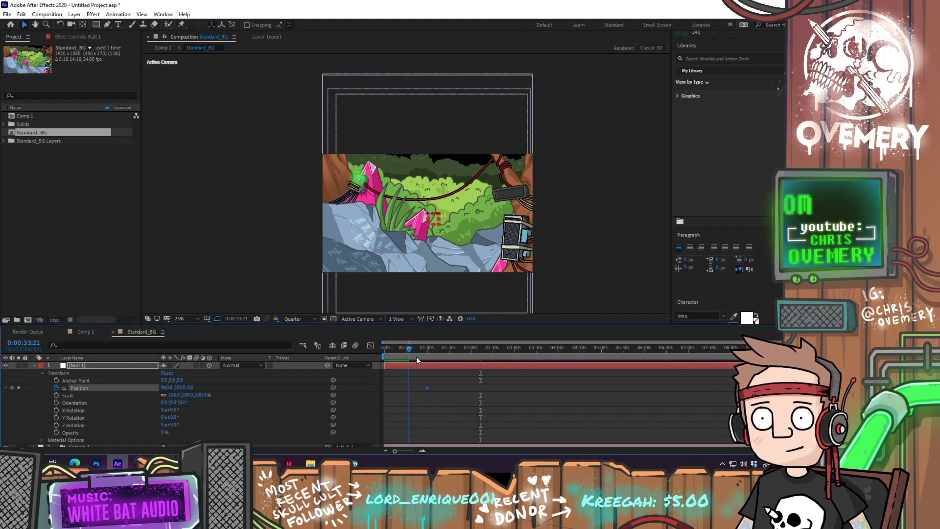
{"action": "scroll", "coordinate": [420, 381], "scroll_direction": "up", "scroll_amount": 4}
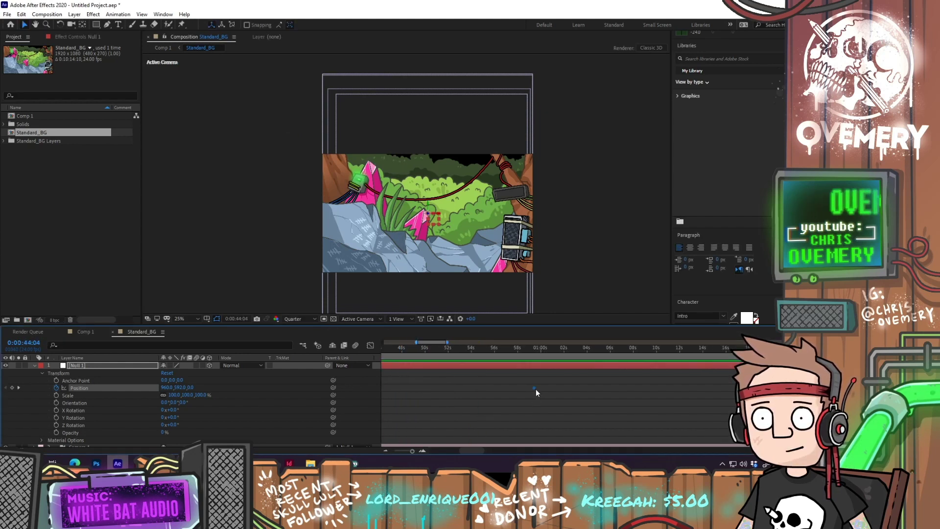
{"action": "scroll", "coordinate": [484, 399], "scroll_direction": "down", "scroll_amount": 2}
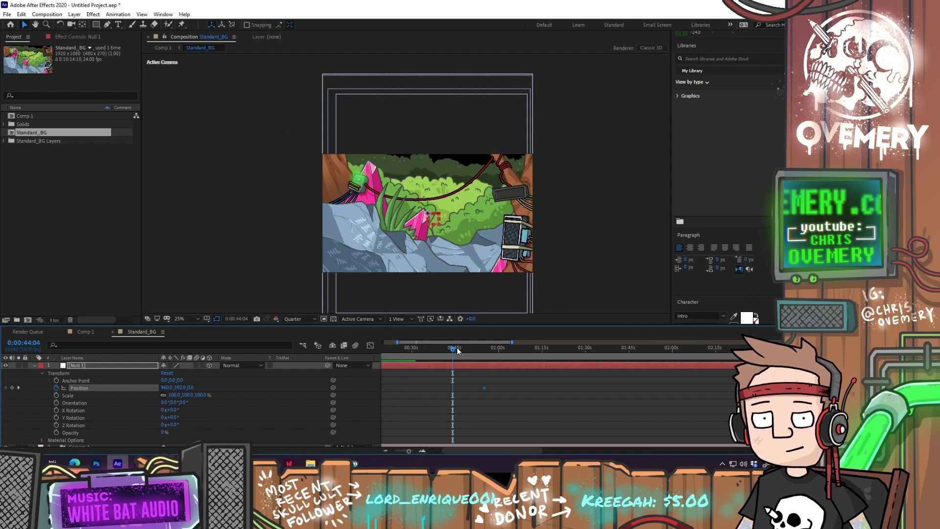
{"action": "left_click_drag", "start_coordinate": [456, 347], "coordinate": [431, 348]}
{"action": "key", "text": "space"}
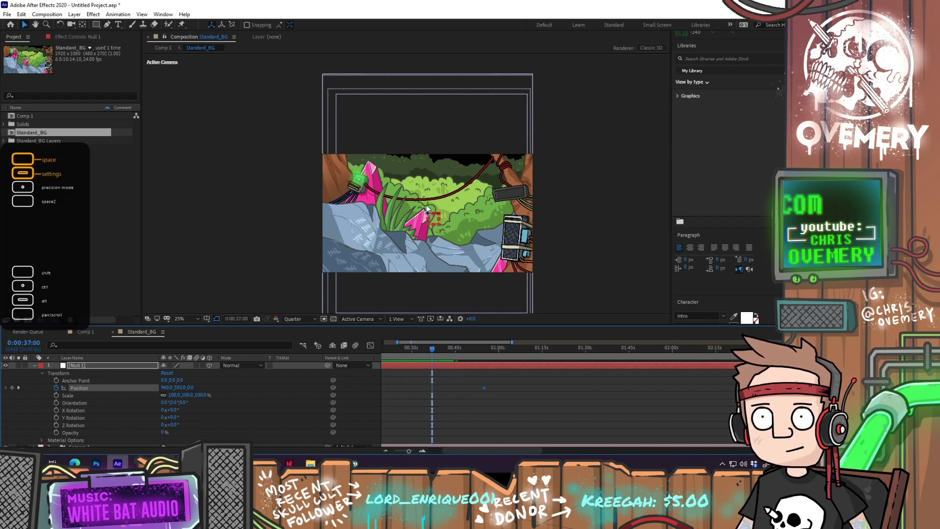
{"action": "left_click_drag", "start_coordinate": [427, 208], "coordinate": [430, 240]}
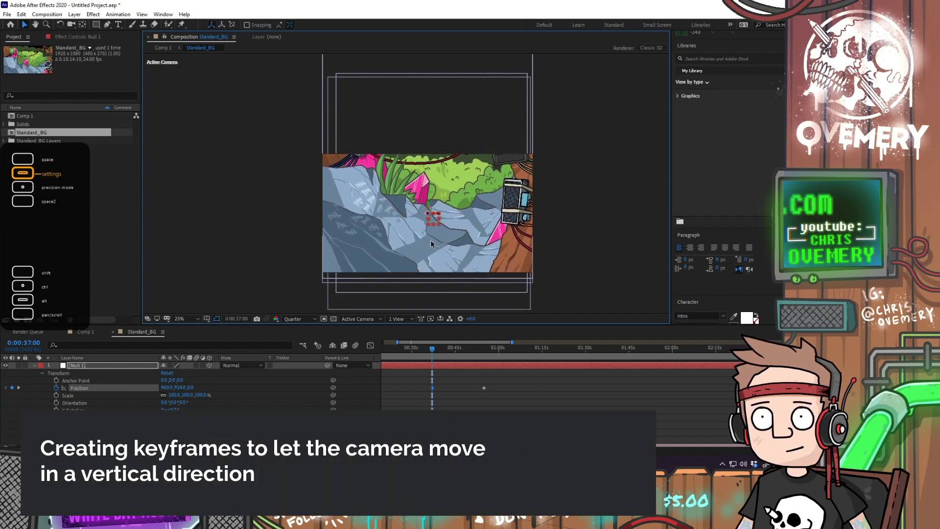
Apply Easy Ease to both of Null 1's Position keyframes
{"action": "left_click_drag", "start_coordinate": [494, 406], "coordinate": [431, 386]}
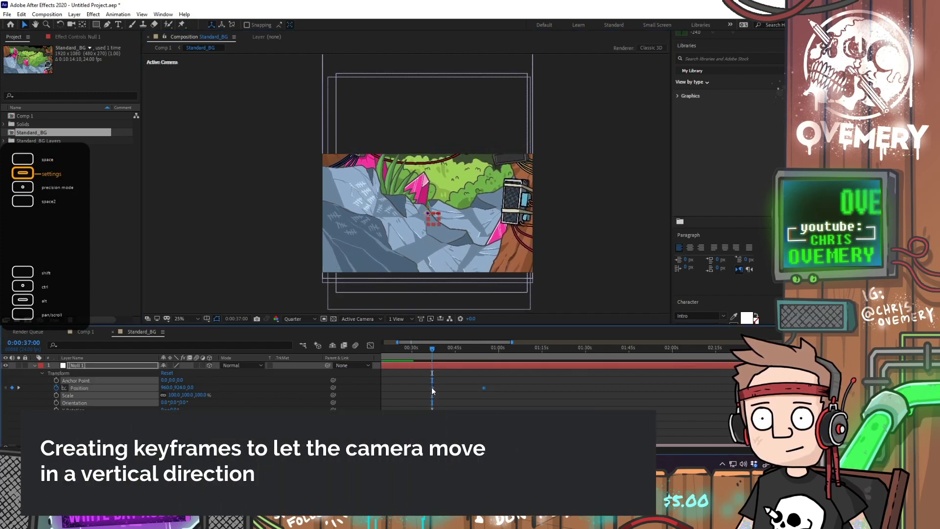
{"action": "right_click", "coordinate": [433, 386]}
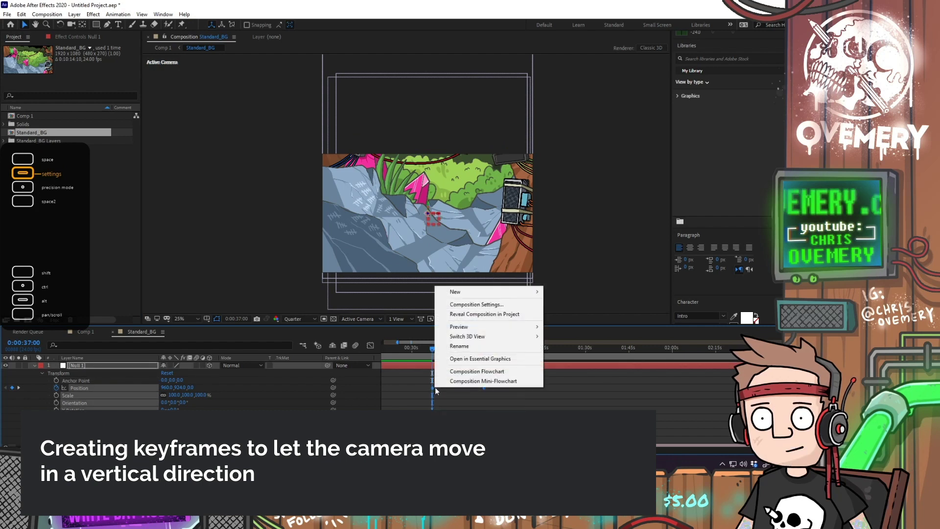
{"action": "right_click", "coordinate": [434, 386]}
{"action": "mouse_move", "coordinate": [468, 382]}
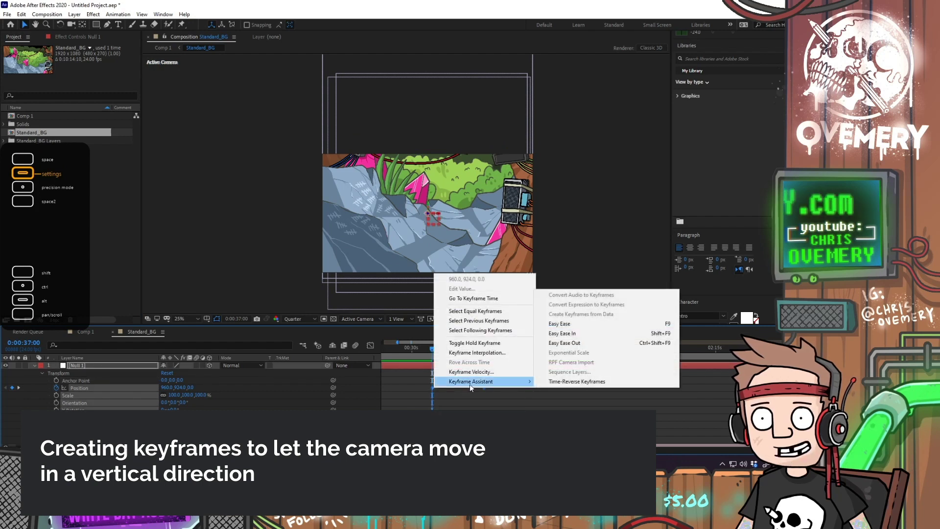
{"action": "left_click", "coordinate": [572, 325]}
Examine the eased Position curve in the Graph Editor and preview the camera move from its first keyframe
{"action": "left_click", "coordinate": [370, 345]}
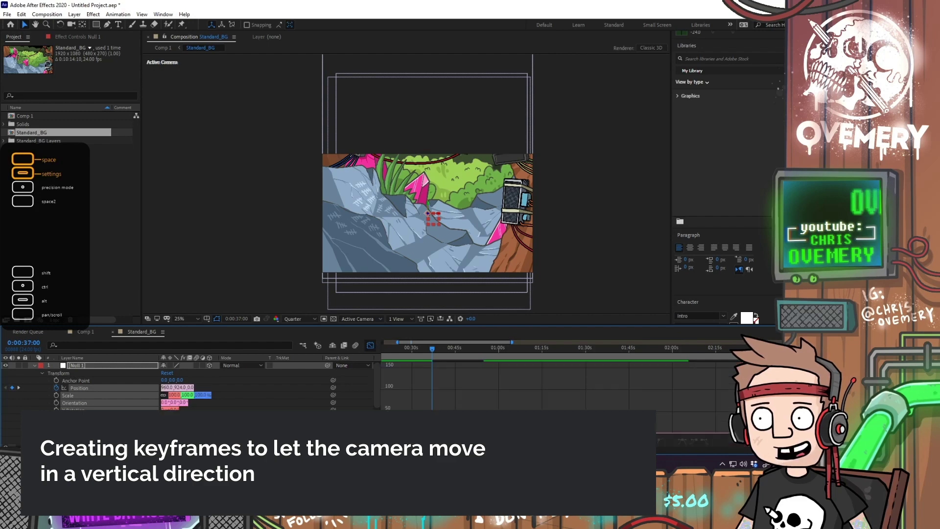
{"action": "left_click_drag", "start_coordinate": [448, 431], "coordinate": [468, 391]}
{"action": "key", "text": "equal"}
{"action": "left_click_drag", "start_coordinate": [432, 352], "coordinate": [383, 353]}
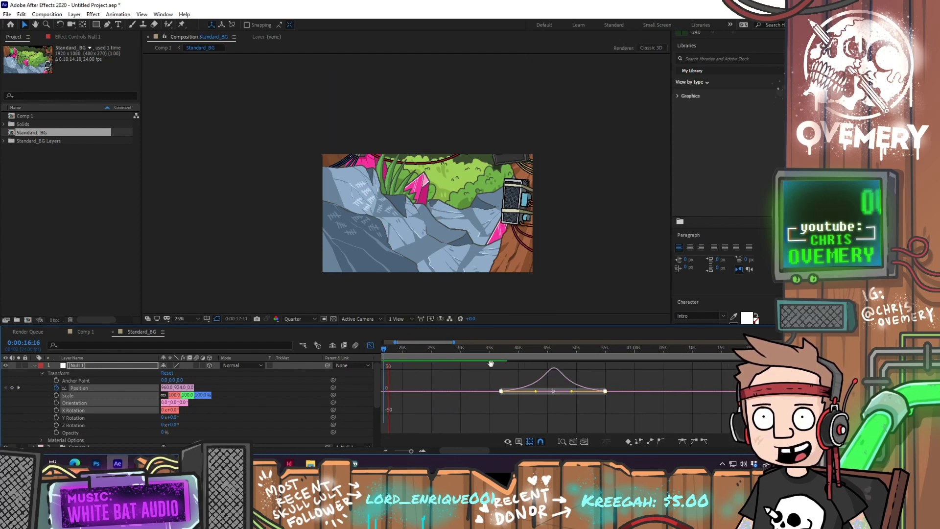
{"action": "left_click", "coordinate": [501, 347]}
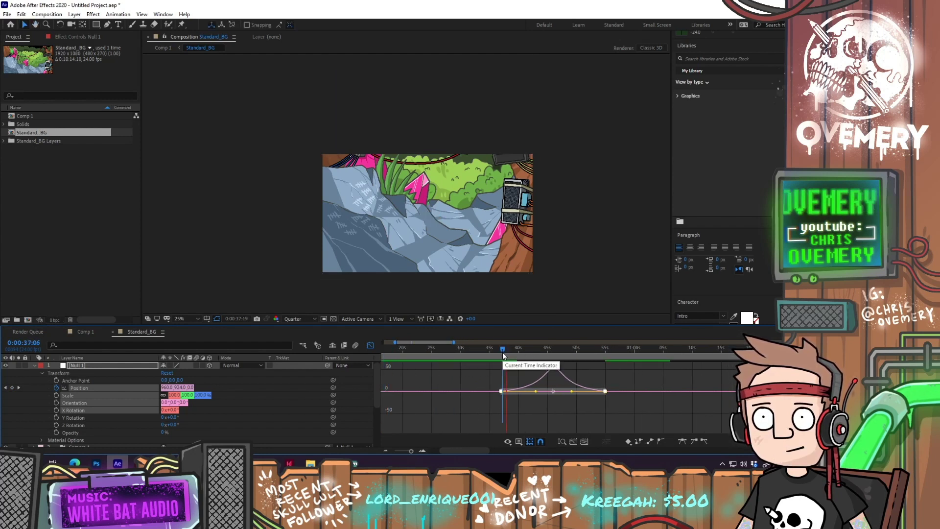
{"action": "key", "text": "space"}
Speed up the camera move by pulling the last Position keyframe in to about 0:00:41, previewing it, and close the Graph Editor
{"action": "left_click_drag", "start_coordinate": [605, 391], "coordinate": [548, 391]}
{"action": "left_click", "coordinate": [498, 349]}
{"action": "key", "text": "space"}
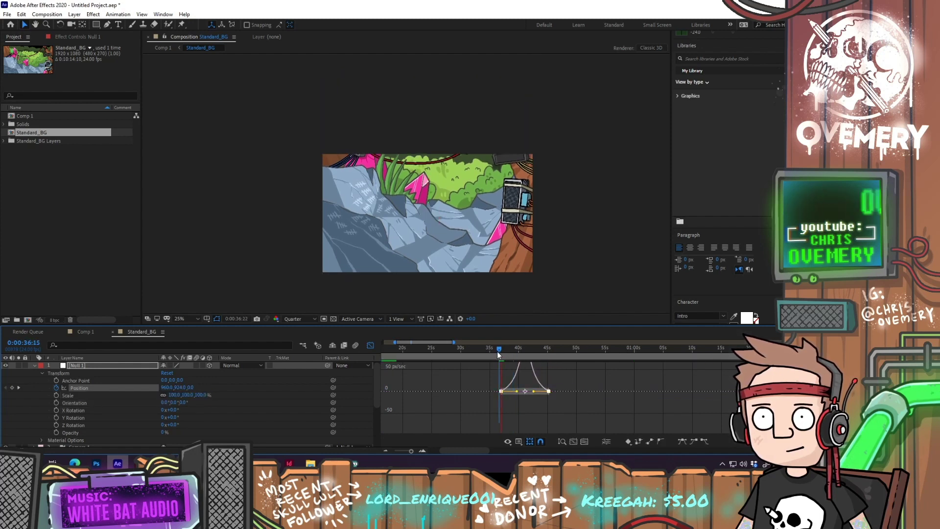
{"action": "left_click_drag", "start_coordinate": [548, 391], "coordinate": [524, 390]}
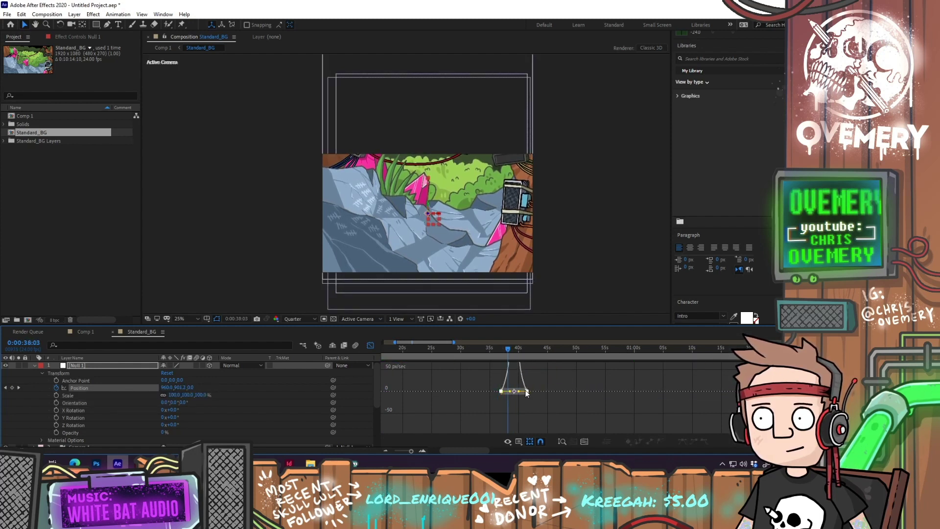
{"action": "key", "text": "space"}
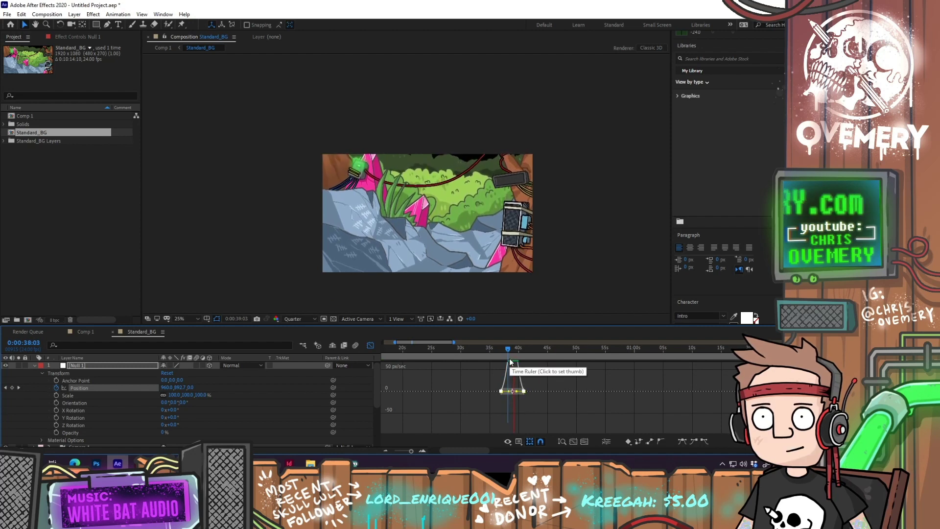
{"action": "key", "text": "space"}
{"action": "left_click", "coordinate": [373, 345]}
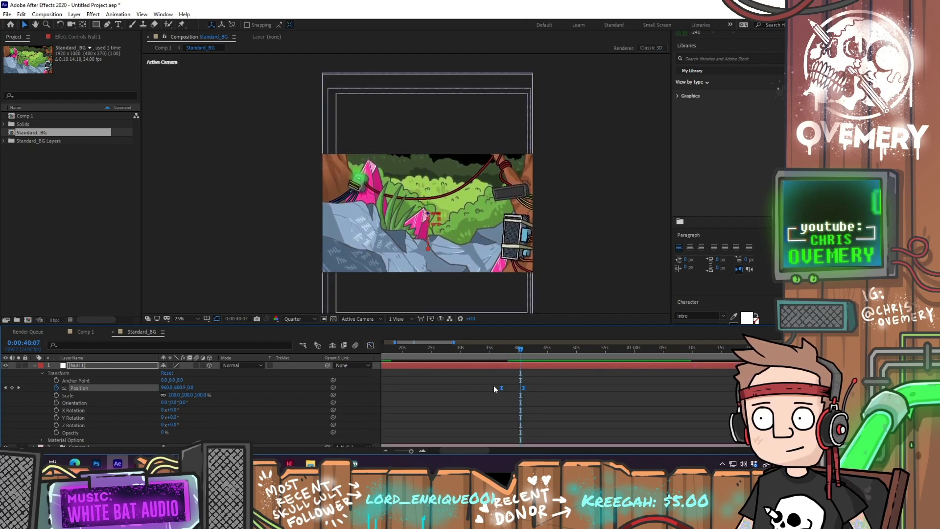
Shift both Position keyframes to the start of the timeline, bring the end keyframe to about 3 seconds and preview the move
{"action": "left_click_drag", "start_coordinate": [363, 386], "coordinate": [352, 385]}
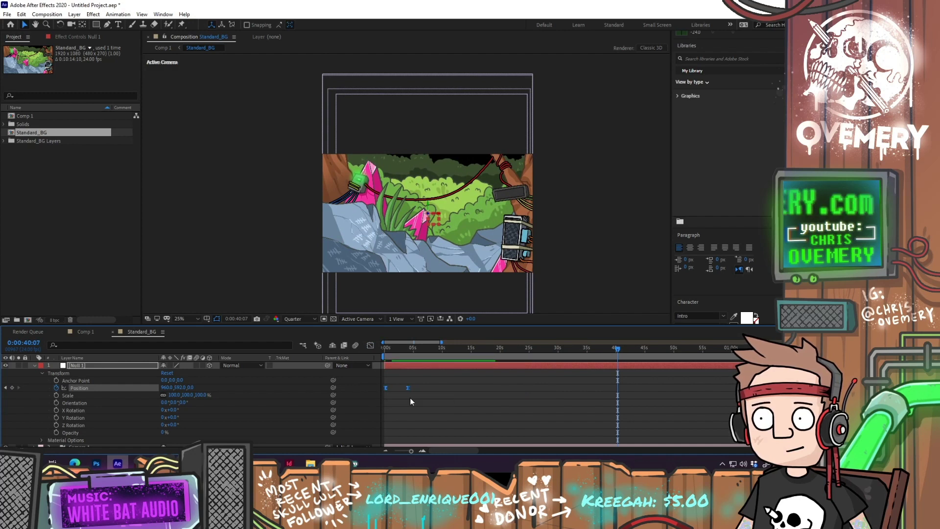
{"action": "left_click", "coordinate": [410, 398]}
{"action": "left_click_drag", "start_coordinate": [409, 389], "coordinate": [423, 391]}
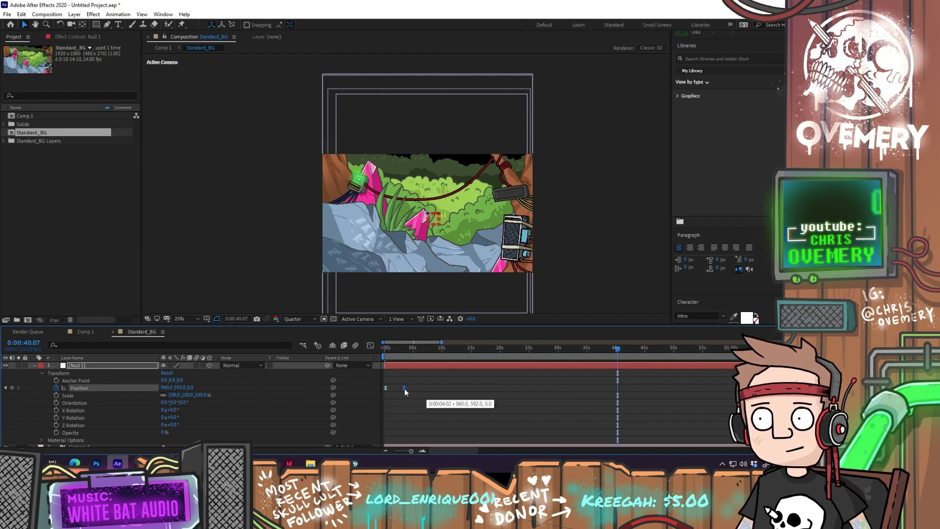
{"action": "left_click_drag", "start_coordinate": [405, 350], "coordinate": [350, 349]}
{"action": "key", "text": "equal"}
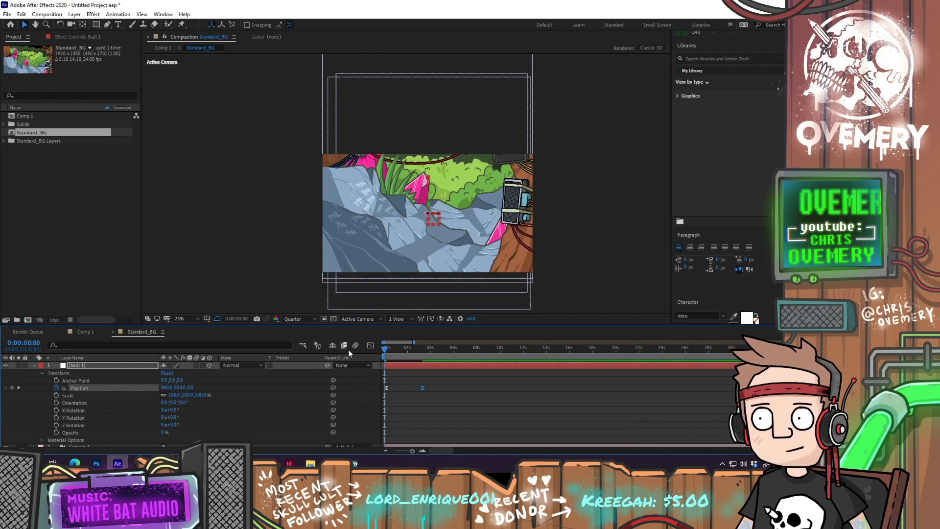
{"action": "key", "text": "space"}
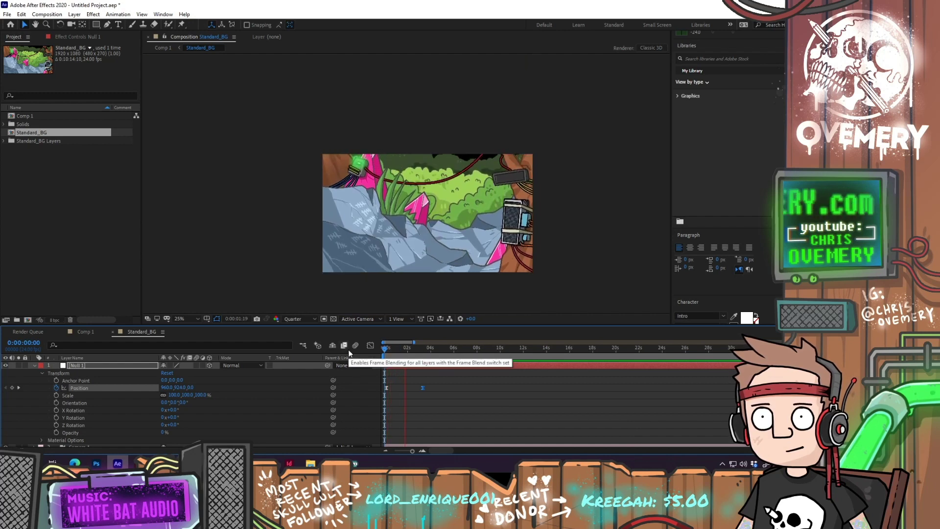
Move the end Position keyframe to about 5 seconds and preview the slower vertical camera move from the start
{"action": "left_click_drag", "start_coordinate": [422, 389], "coordinate": [445, 388]}
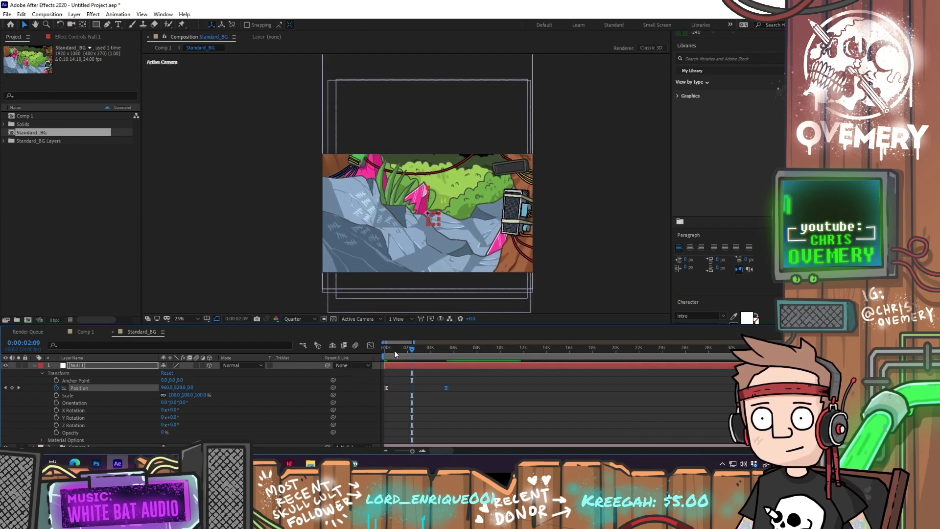
{"action": "key", "text": "Home"}
{"action": "key", "text": "space"}
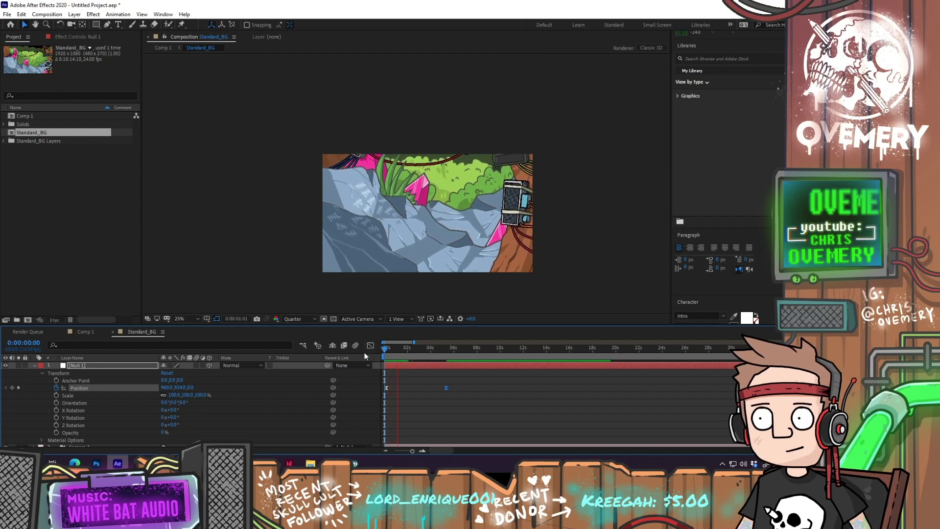
{"action": "left_click", "coordinate": [387, 388]}
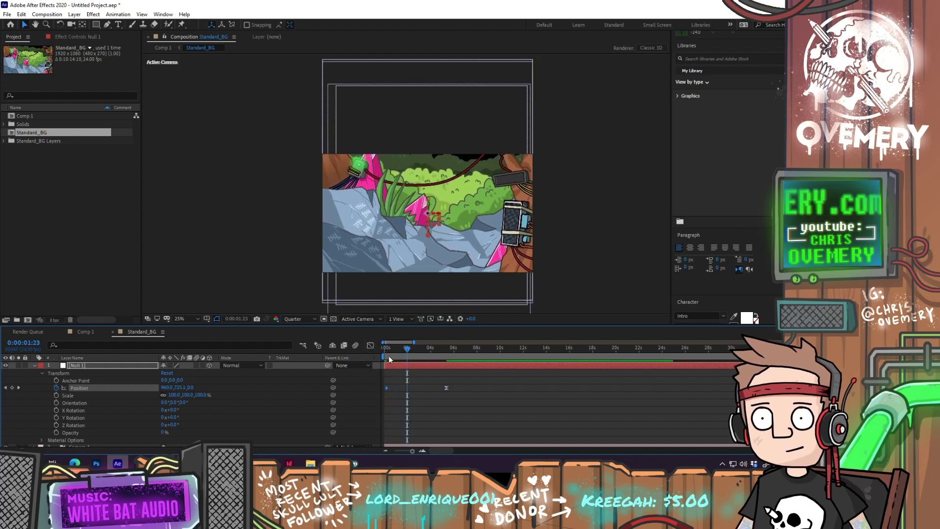
{"action": "key", "text": "Home"}
{"action": "key", "text": "space"}
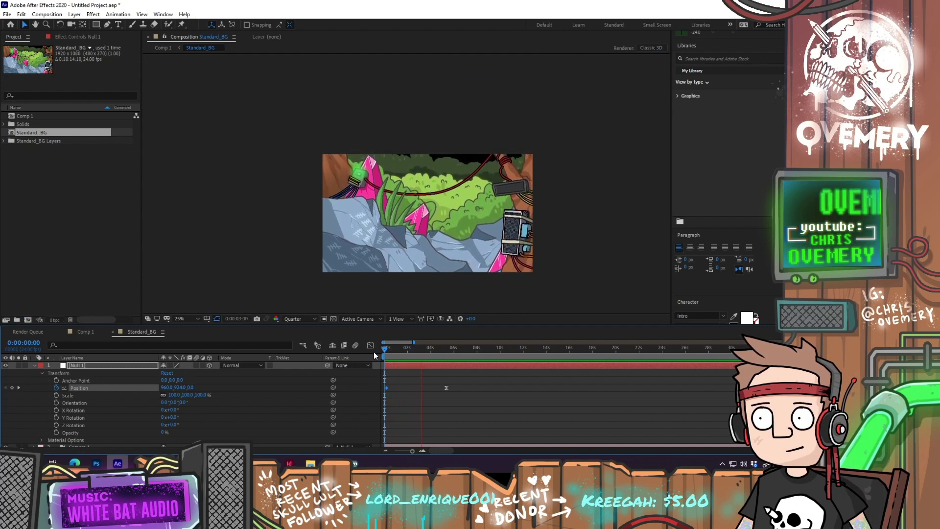
{"action": "key", "text": "space"}
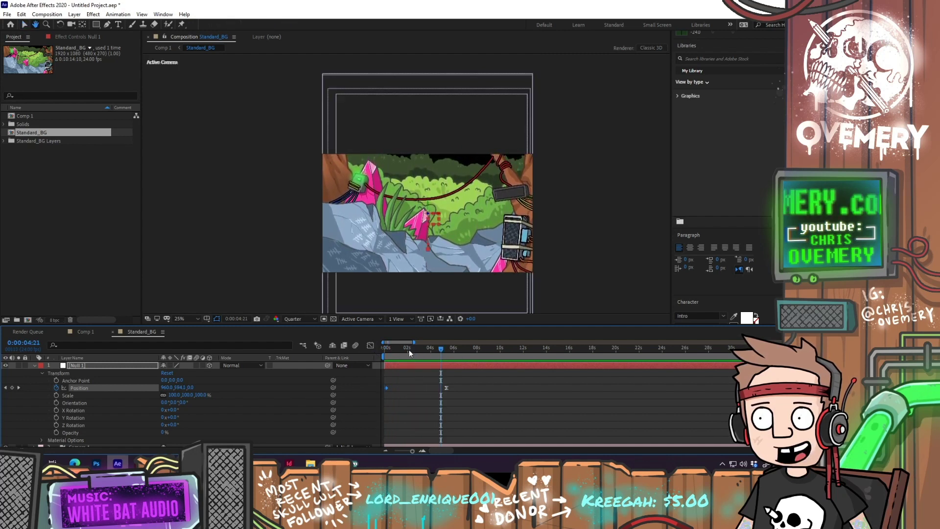
{"action": "key", "text": "Home"}
{"action": "key", "text": "space"}
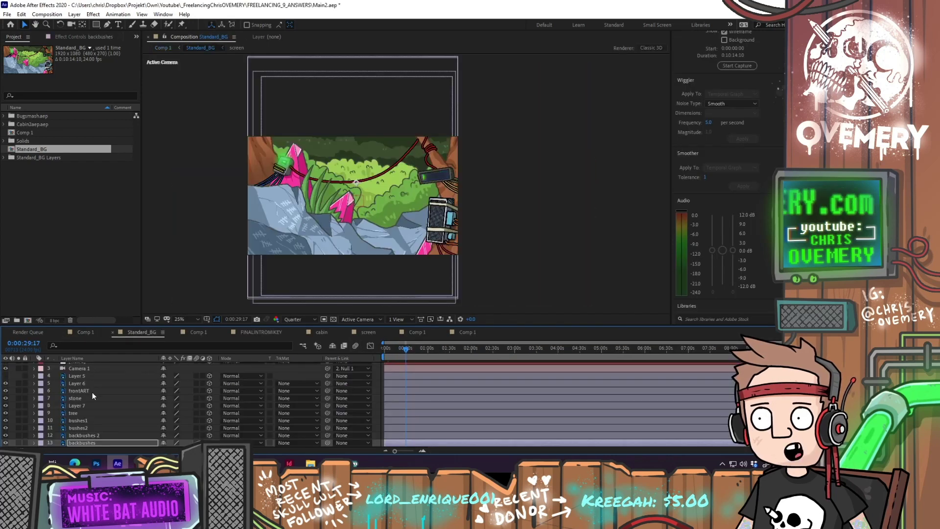
Add the expression wiggle (10,2) to the Opacity of Layer 6 so the green lamp's glow flickers
{"action": "scroll", "coordinate": [92, 395], "scroll_direction": "up", "scroll_amount": 1}
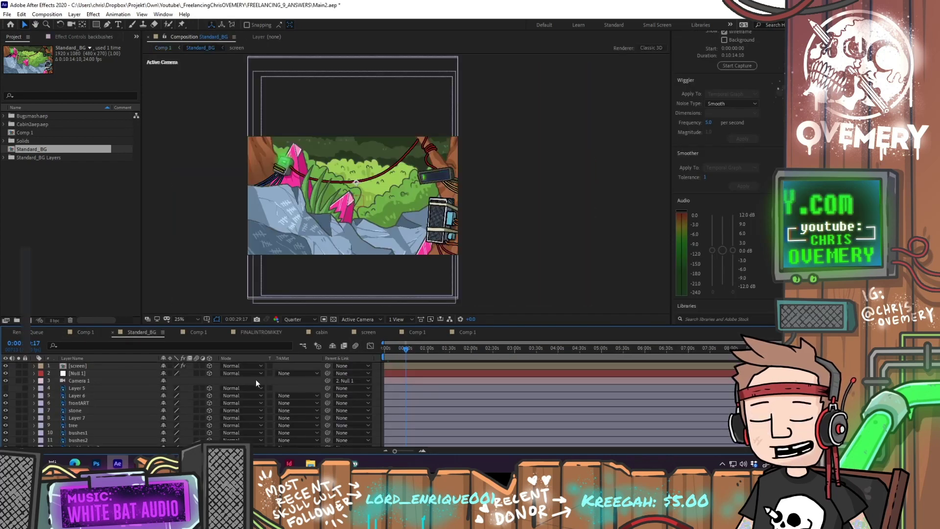
{"action": "left_click", "coordinate": [74, 394]}
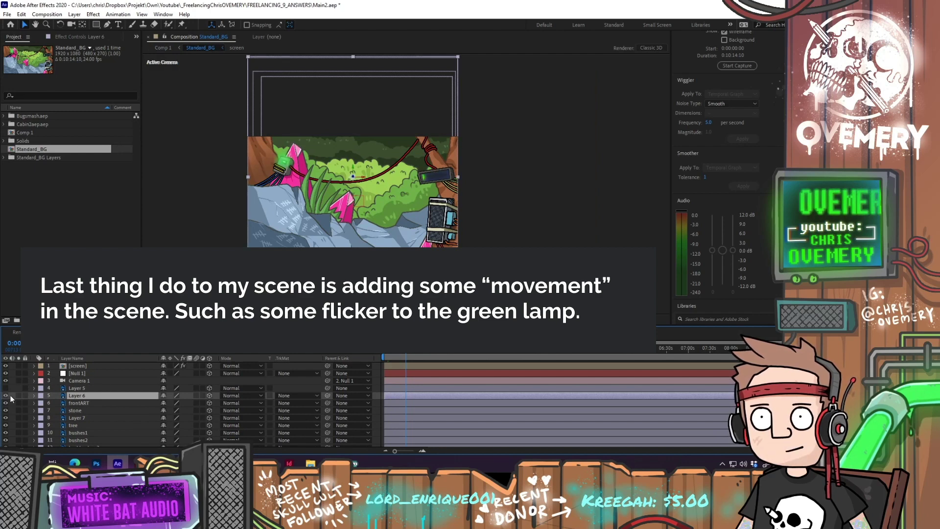
{"action": "scroll", "coordinate": [235, 203], "scroll_direction": "up", "scroll_amount": 2}
{"action": "left_click_drag", "start_coordinate": [375, 111], "coordinate": [289, 203]}
{"action": "left_click", "coordinate": [33, 395]}
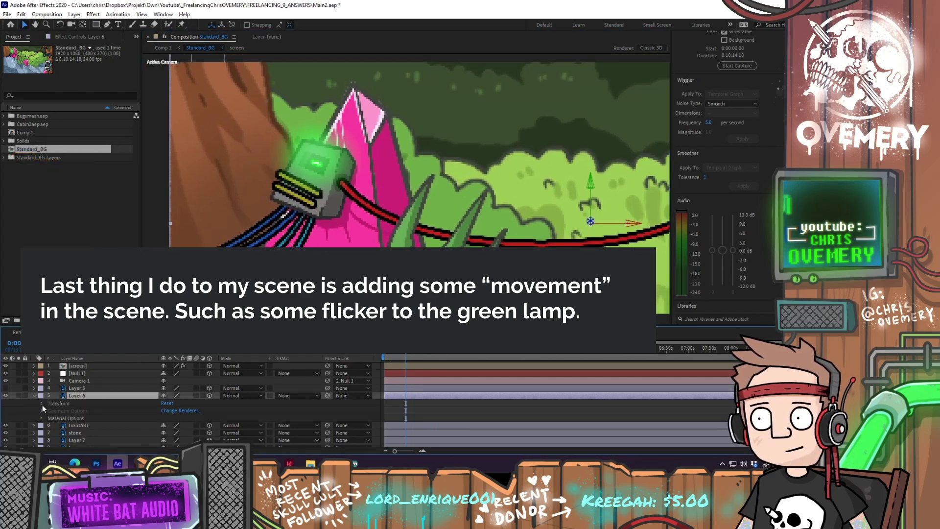
{"action": "left_click", "coordinate": [42, 404]}
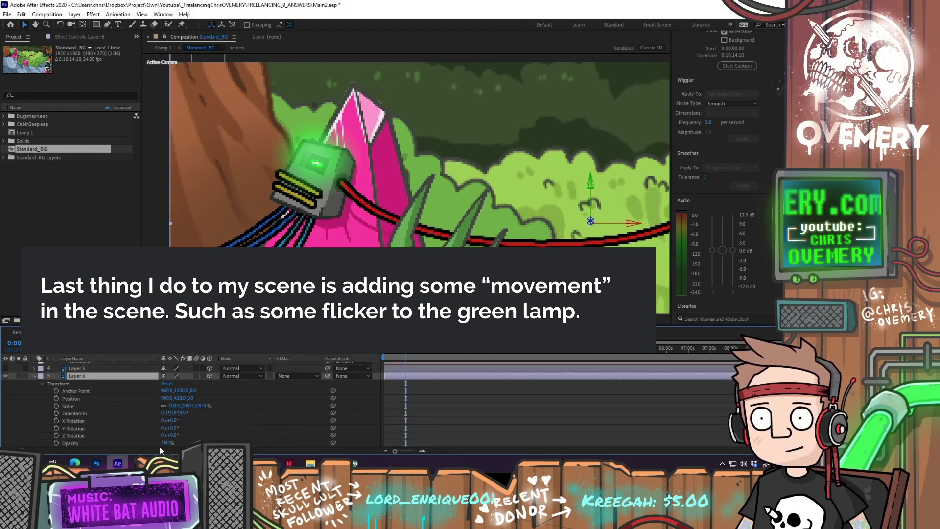
{"action": "left_click", "coordinate": [57, 444], "text": "alt"}
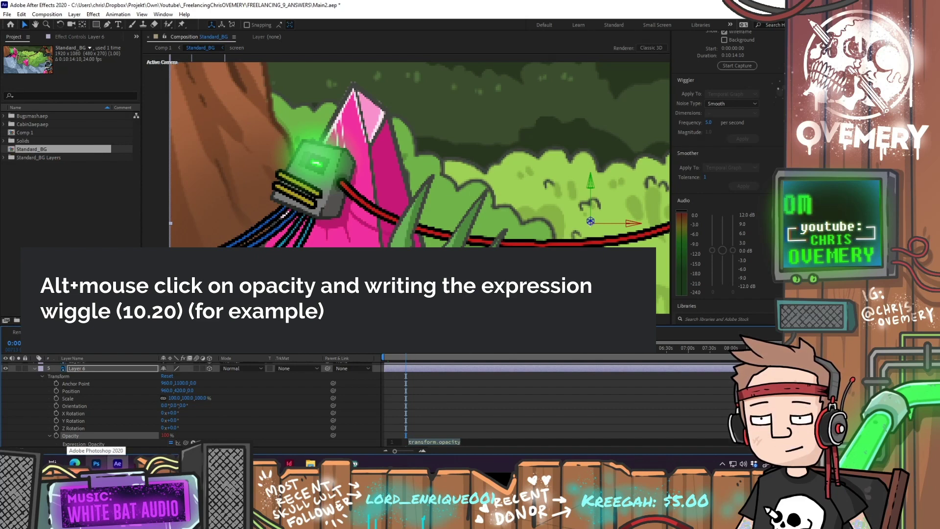
{"action": "type", "text": "wiggle (10,2"}
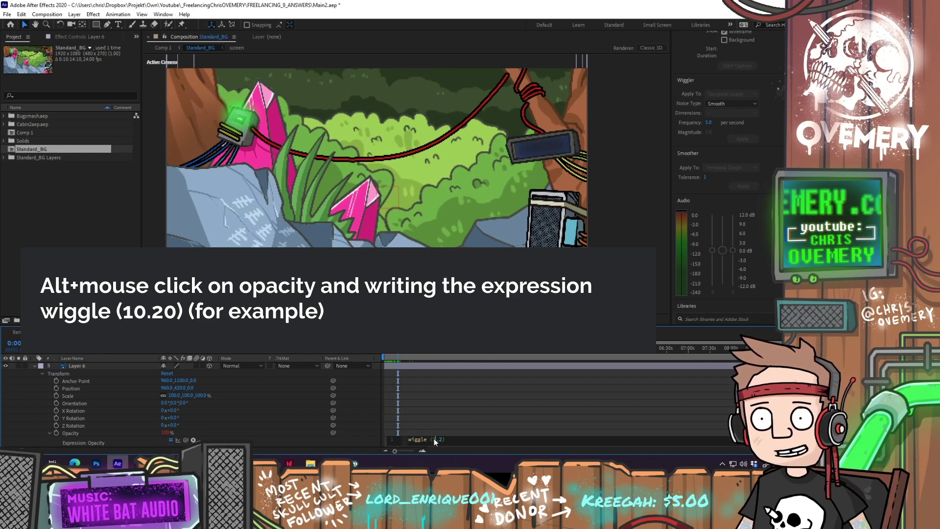
Change Layer 6's Opacity expression to wiggle (10,20) and preview the lamp's flicker at several times
{"action": "left_click_drag", "start_coordinate": [442, 439], "coordinate": [446, 437]}
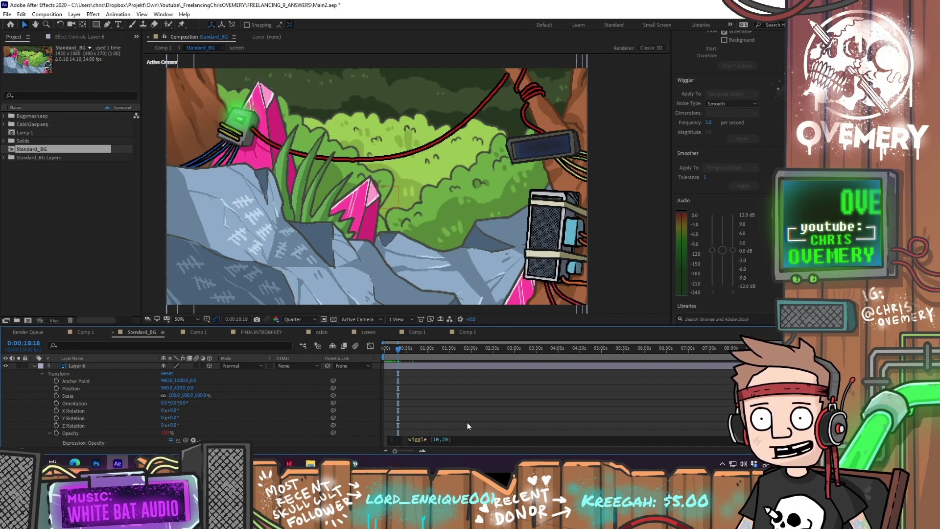
{"action": "left_click_drag", "start_coordinate": [401, 348], "coordinate": [431, 353]}
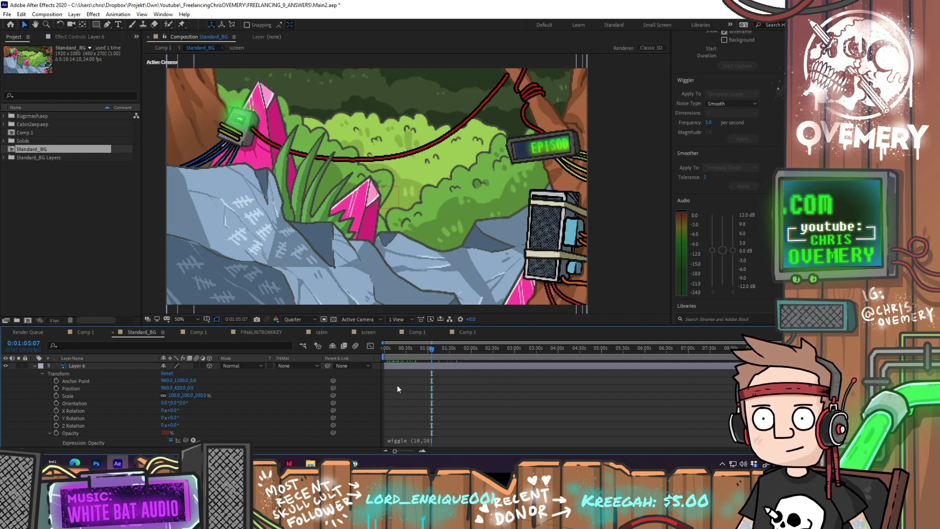
{"action": "key", "text": "Home"}
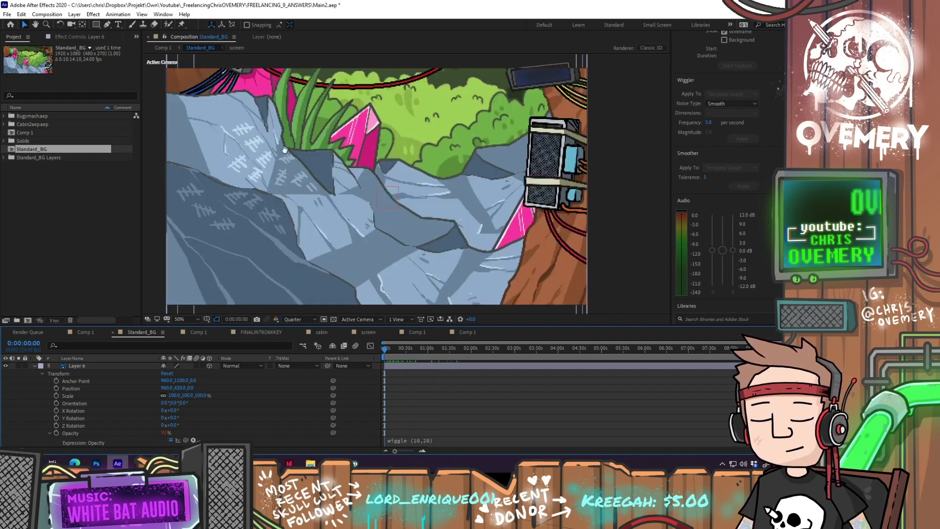
{"action": "left_click_drag", "start_coordinate": [284, 149], "coordinate": [291, 172]}
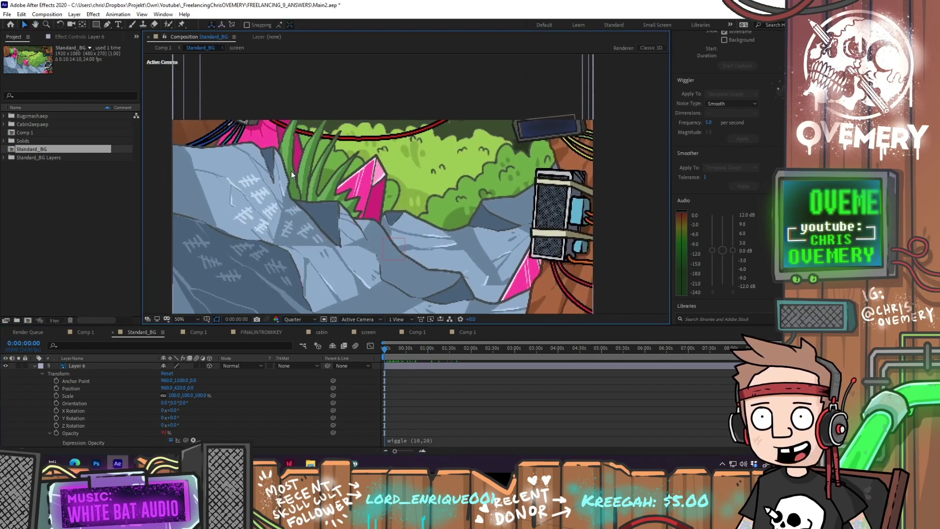
{"action": "left_click", "coordinate": [411, 347]}
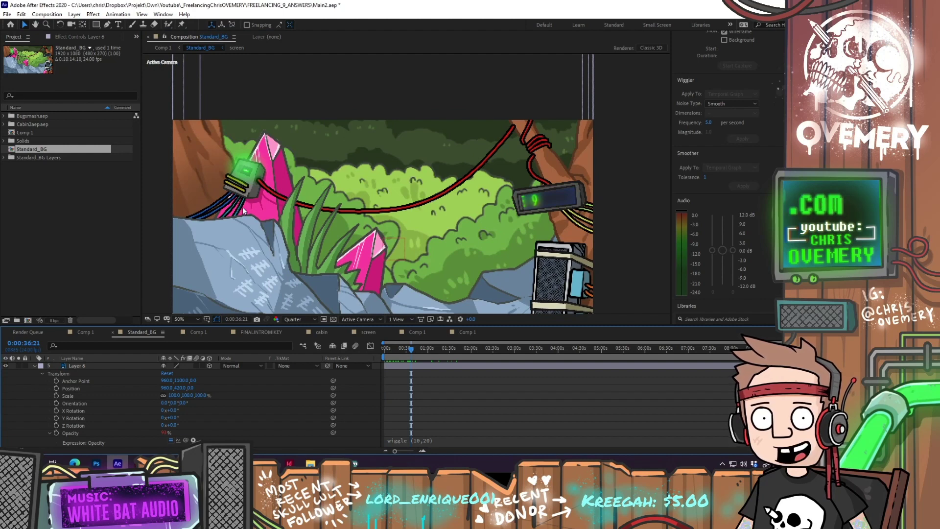
{"action": "left_click", "coordinate": [93, 434]}
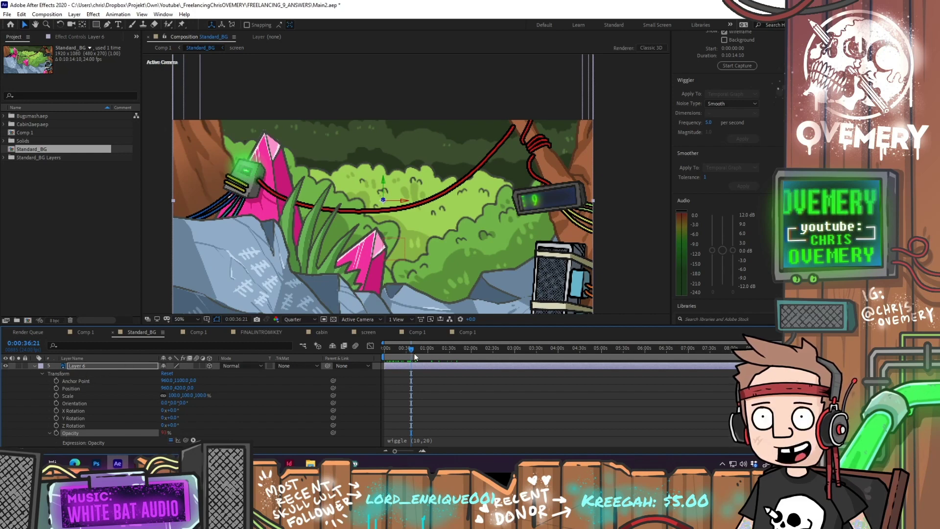
{"action": "left_click_drag", "start_coordinate": [415, 357], "coordinate": [389, 355]}
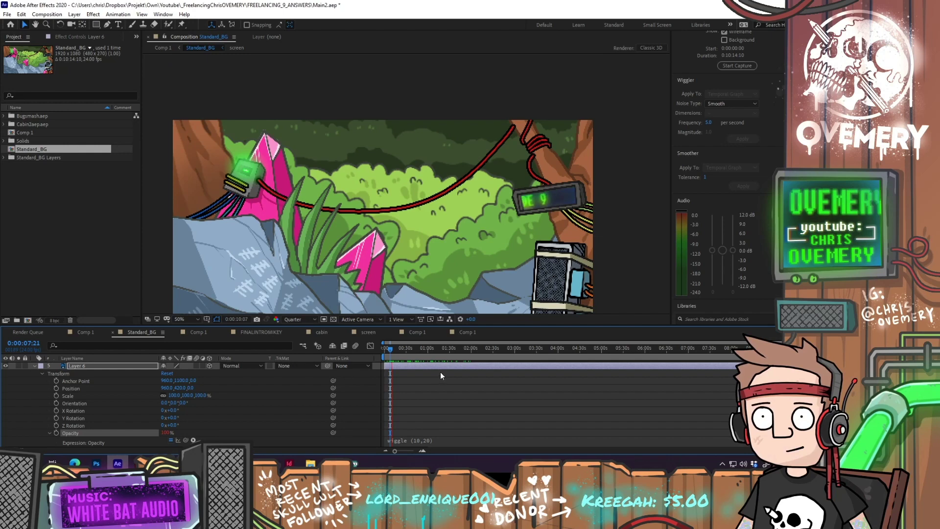
Raise the amplitude in Layer 6's Opacity expression to wiggle (10,30) and play back the flicker
{"action": "left_click", "coordinate": [423, 439]}
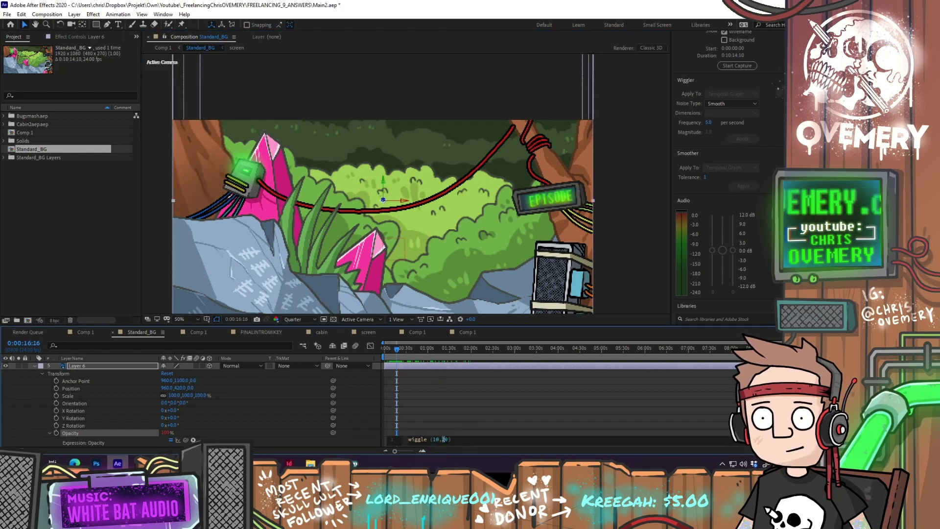
{"action": "type", "text": "3"}
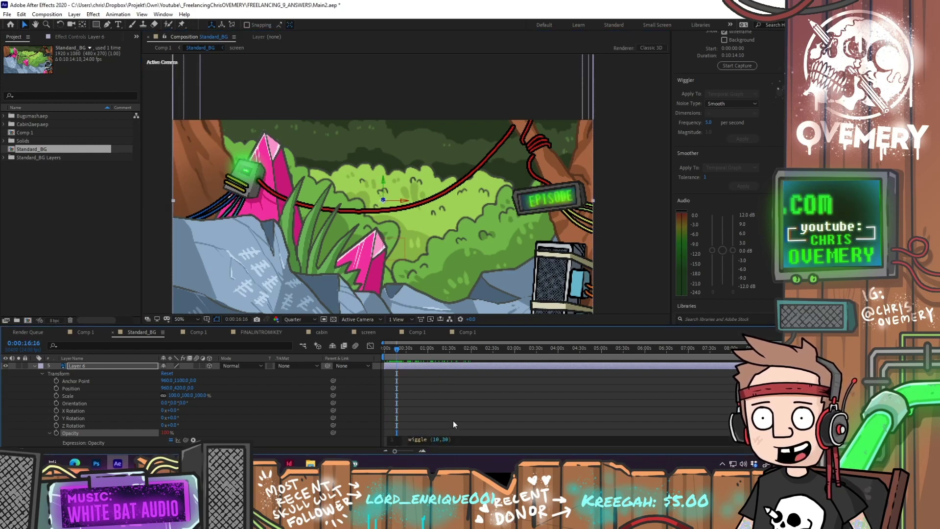
{"action": "left_click", "coordinate": [434, 363]}
{"action": "left_click_drag", "start_coordinate": [398, 348], "coordinate": [393, 348]}
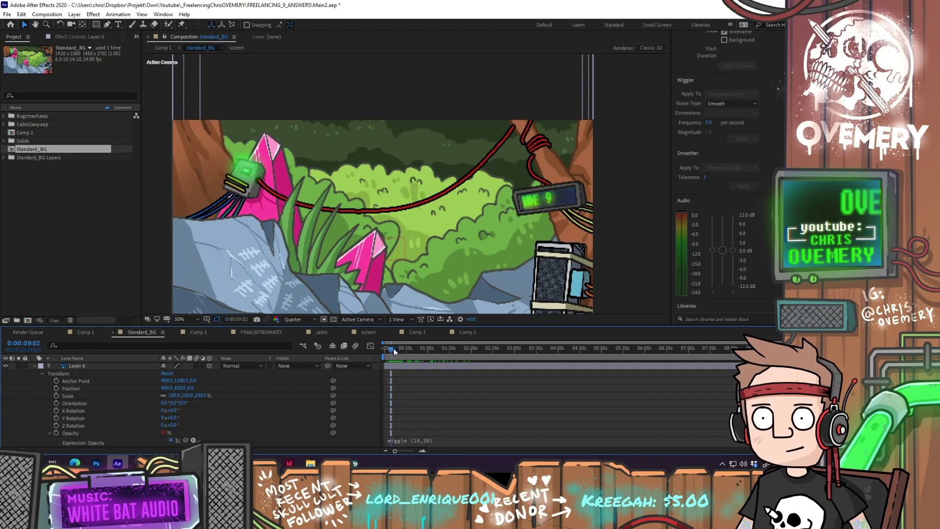
{"action": "key", "text": "space"}
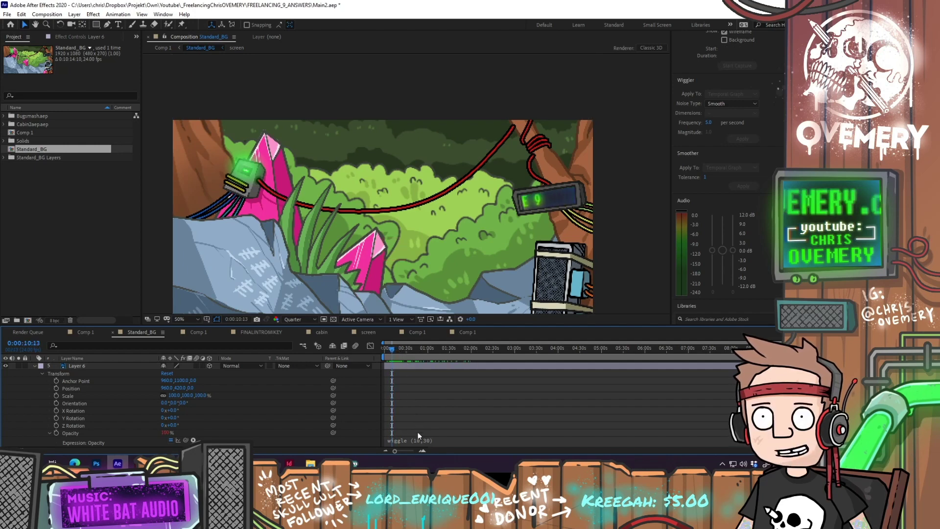
Strengthen the lamp's flicker by setting Layer 6's Opacity expression to wiggle (10,100) and preview it
{"action": "left_click", "coordinate": [428, 444]}
{"action": "double_click", "coordinate": [444, 439]}
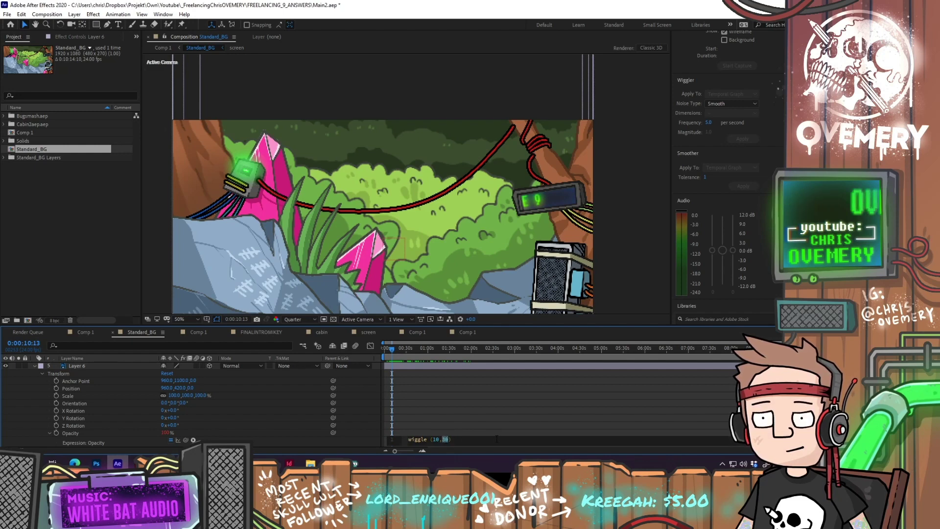
{"action": "type", "text": "400"}
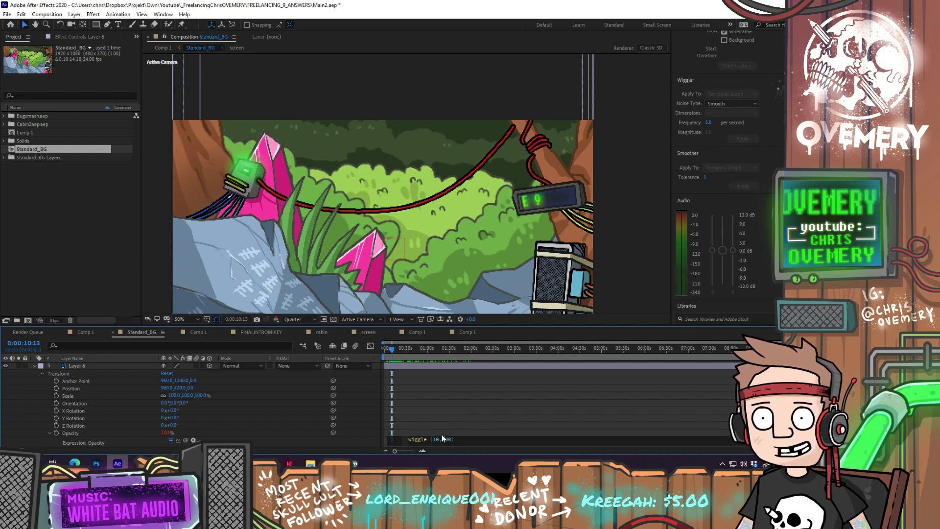
{"action": "left_click", "coordinate": [439, 381]}
{"action": "left_click", "coordinate": [404, 349]}
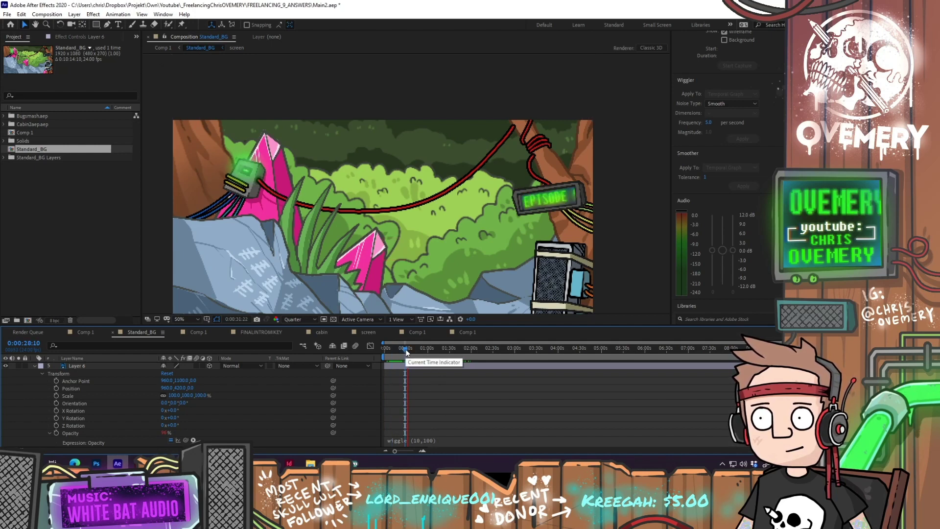
{"action": "key", "text": "space"}
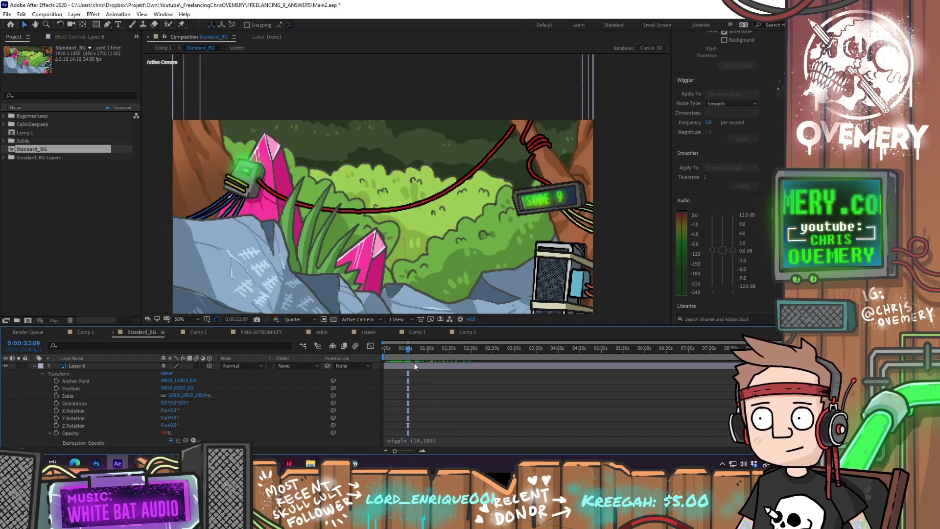
{"action": "left_click", "coordinate": [391, 348]}
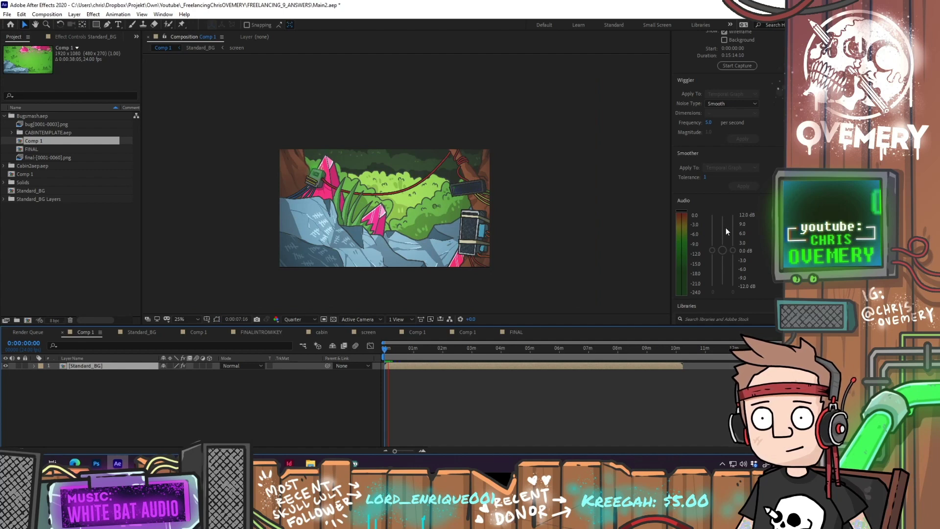
Examine the flickering lamp and the scrolling sign in Comp 1's playback, both close up and at full frame
{"action": "scroll", "coordinate": [513, 181], "scroll_direction": "up", "scroll_amount": 1}
{"action": "left_click_drag", "start_coordinate": [335, 207], "coordinate": [443, 195]}
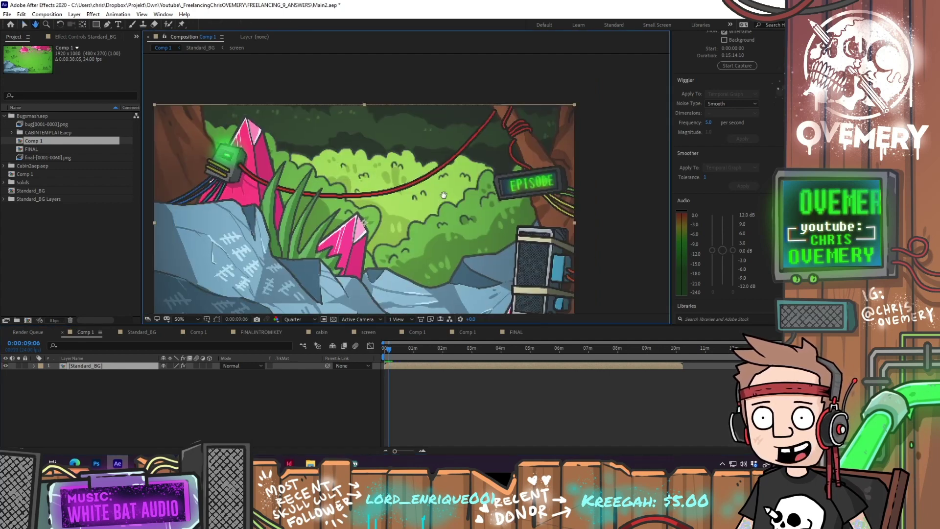
{"action": "scroll", "coordinate": [501, 192], "scroll_direction": "down", "scroll_amount": 2}
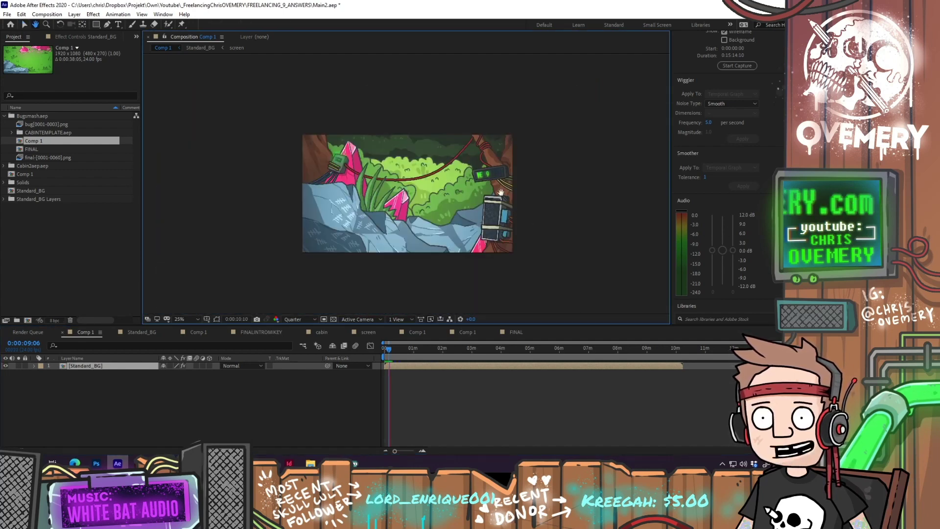
{"action": "left_click_drag", "start_coordinate": [500, 192], "coordinate": [467, 180]}
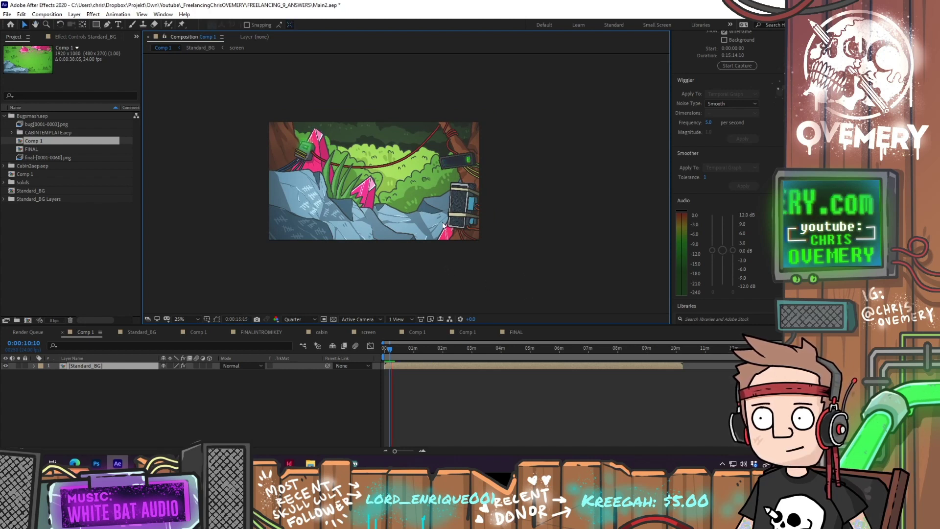
{"action": "scroll", "coordinate": [441, 223], "scroll_direction": "up", "scroll_amount": 1}
{"action": "key", "text": "space"}
{"action": "left_click_drag", "start_coordinate": [441, 223], "coordinate": [515, 273]}
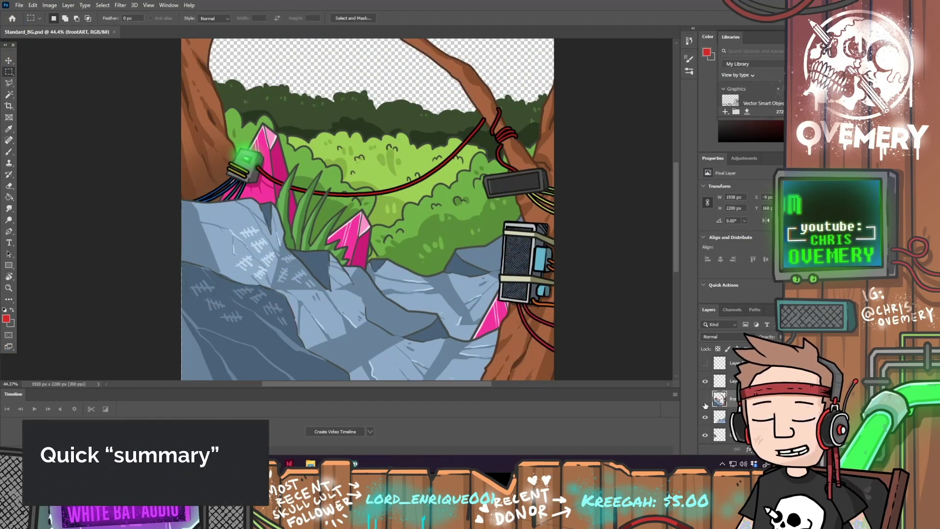
Toggle the visibility of the frontART and tree layers in Standard_BG.psd to examine the art painted behind them
{"action": "left_click", "coordinate": [705, 399]}
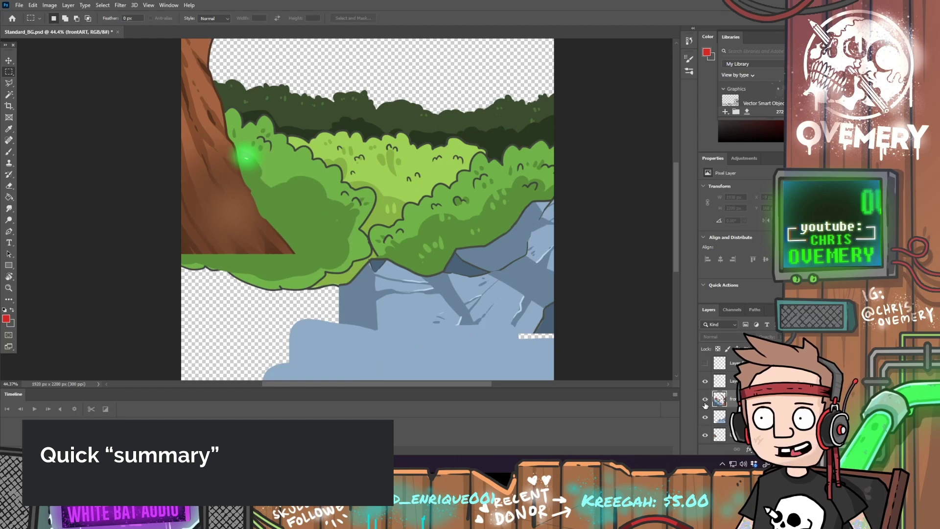
{"action": "left_click", "coordinate": [704, 399]}
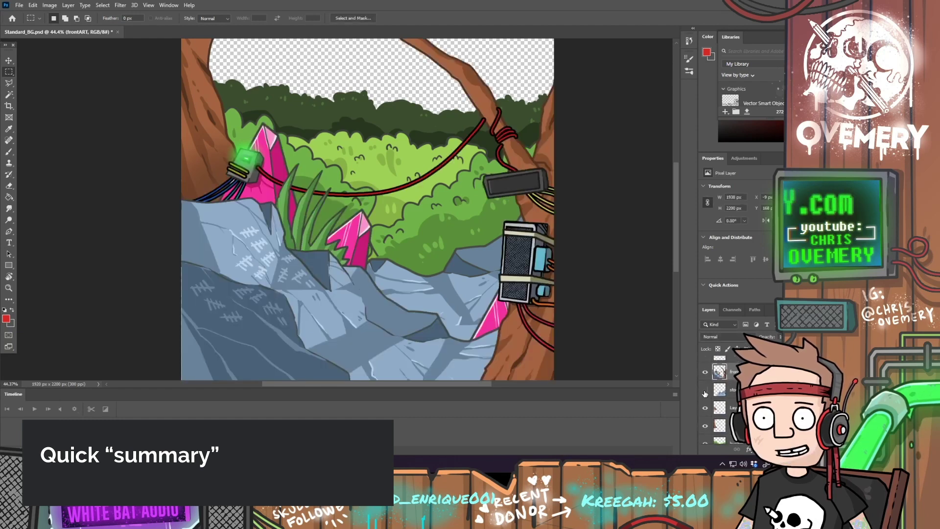
{"action": "left_click", "coordinate": [705, 372]}
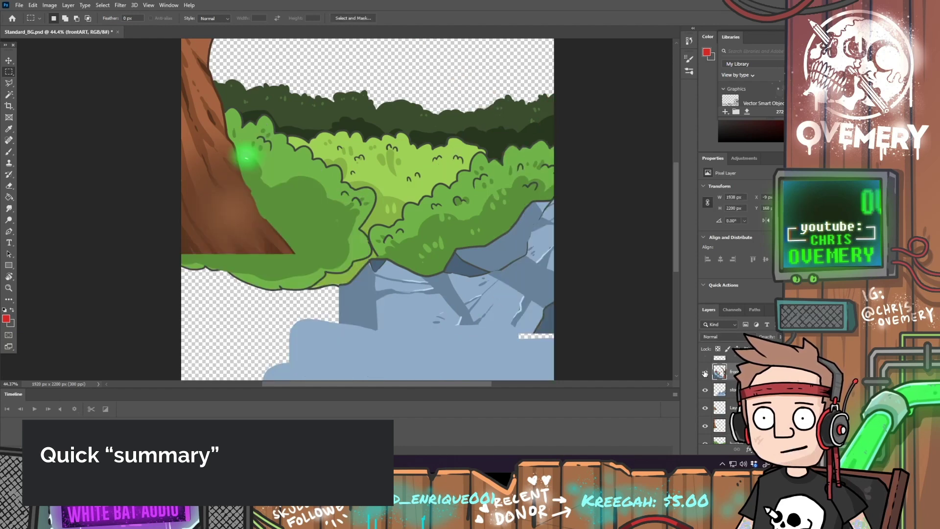
{"action": "left_click", "coordinate": [705, 373]}
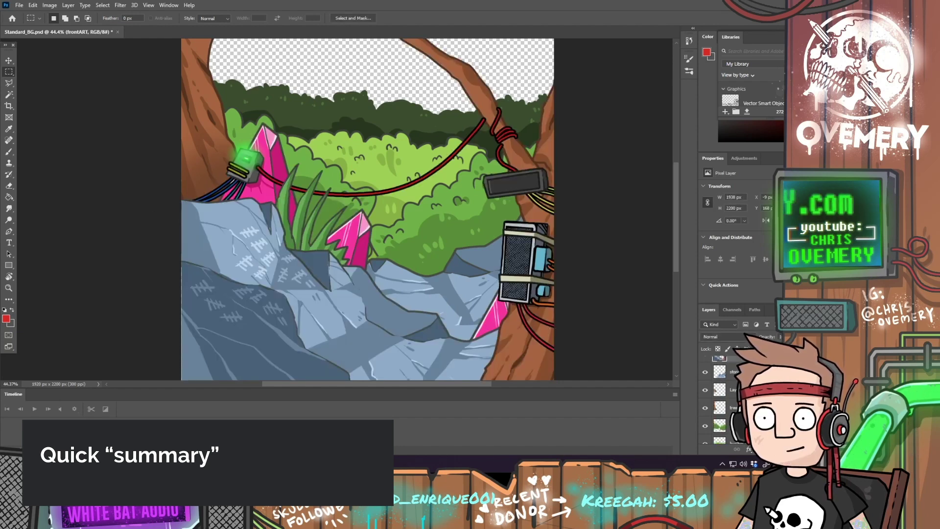
{"action": "left_click", "coordinate": [705, 410]}
{"action": "left_click", "coordinate": [705, 410]}
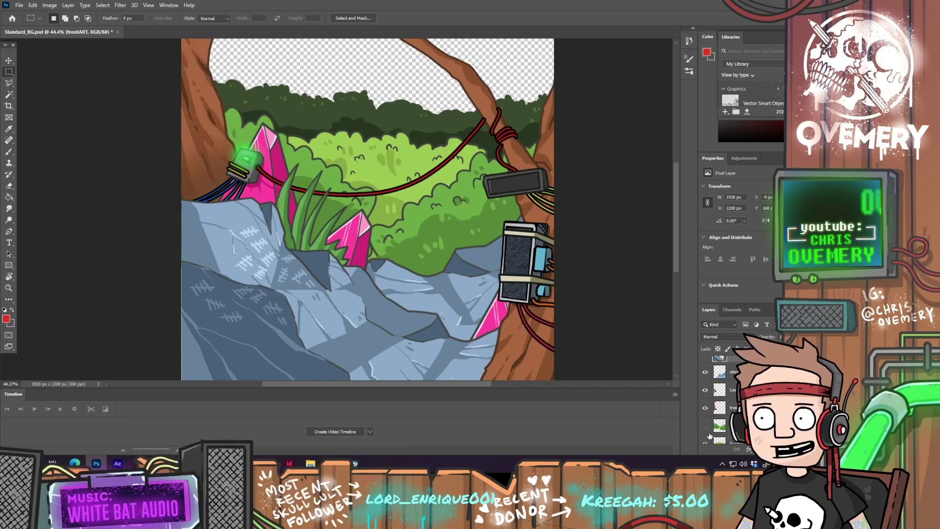
Hide and reshow each bush layer in turn to examine the background's depth separation, and select the hidden Layer 5
{"action": "scroll", "coordinate": [715, 411], "scroll_direction": "down", "scroll_amount": 1}
{"action": "left_click", "coordinate": [705, 408]}
{"action": "left_click", "coordinate": [705, 407]}
{"action": "left_click", "coordinate": [705, 417]}
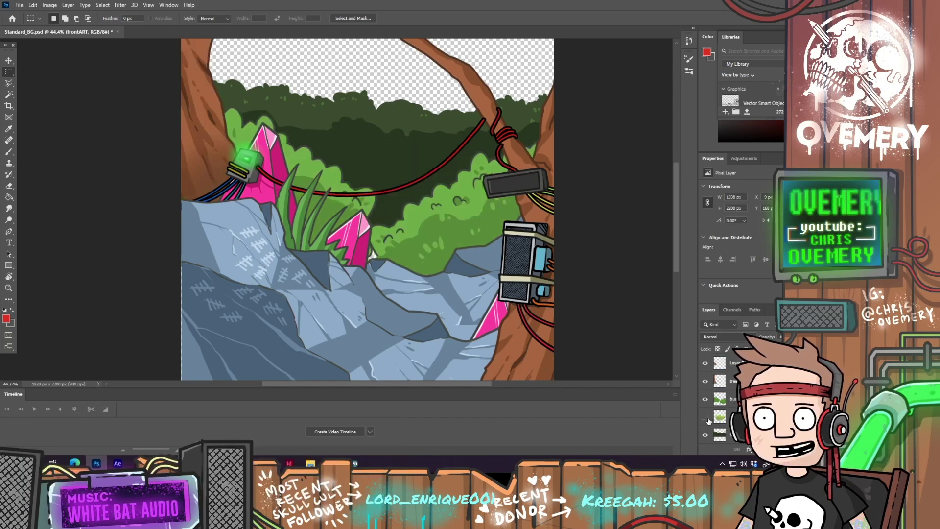
{"action": "left_click", "coordinate": [705, 417]}
{"action": "left_click", "coordinate": [705, 435]}
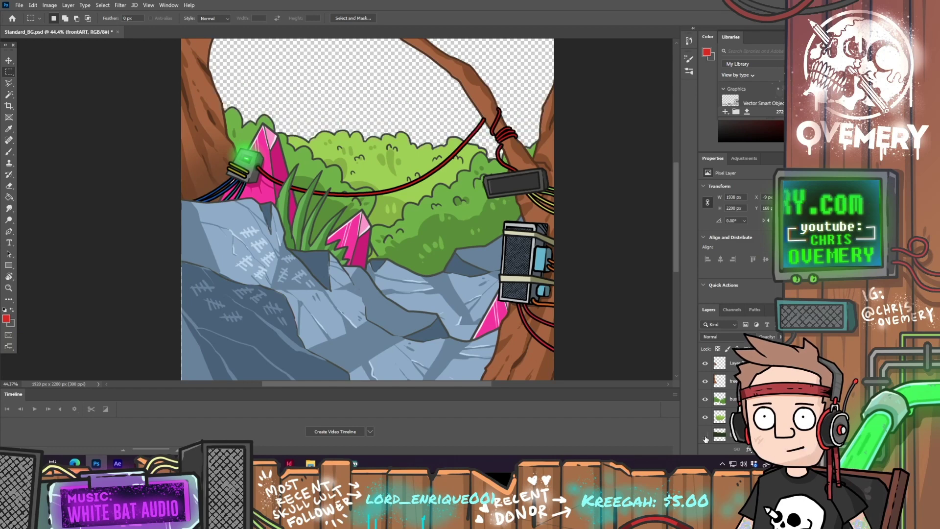
{"action": "left_click", "coordinate": [705, 435]}
{"action": "left_click", "coordinate": [705, 416]}
{"action": "left_click", "coordinate": [705, 417]}
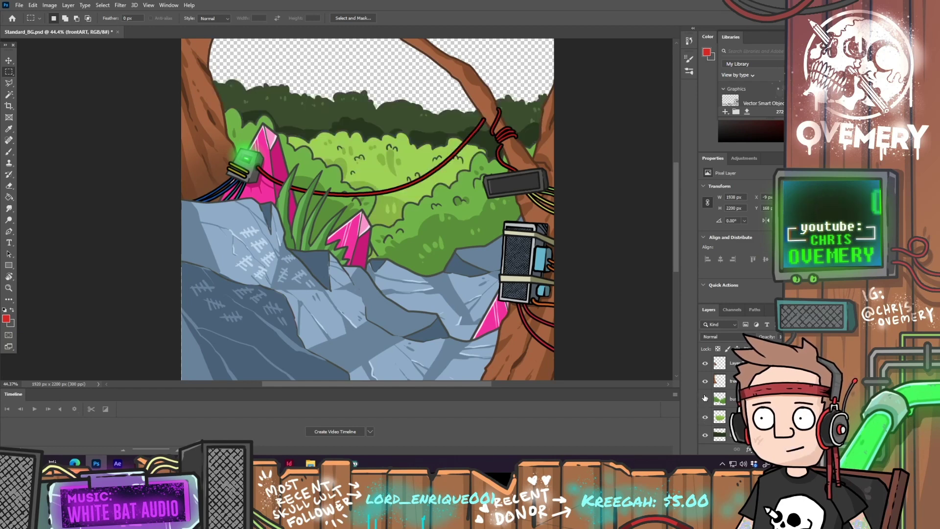
{"action": "left_click", "coordinate": [705, 398]}
{"action": "left_click", "coordinate": [705, 398]}
{"action": "scroll", "coordinate": [720, 399], "scroll_direction": "up", "scroll_amount": 1}
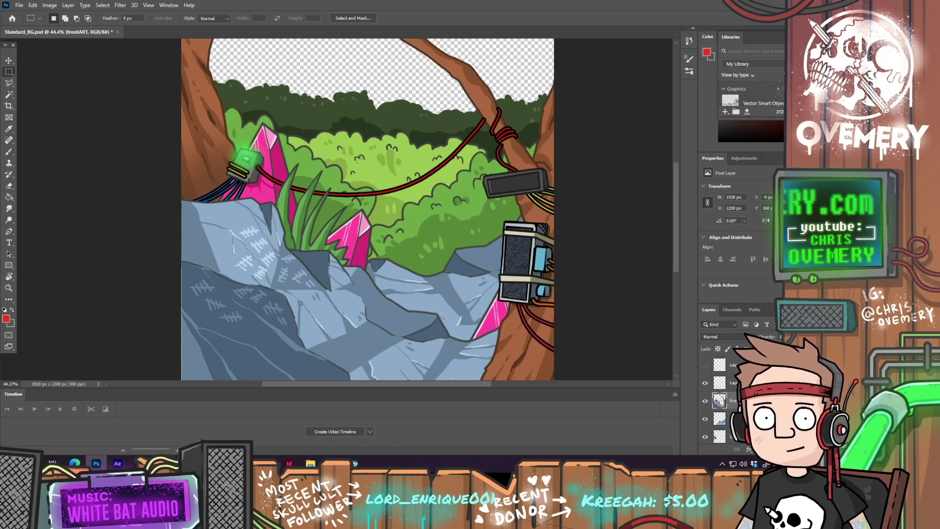
{"action": "left_click", "coordinate": [724, 364]}
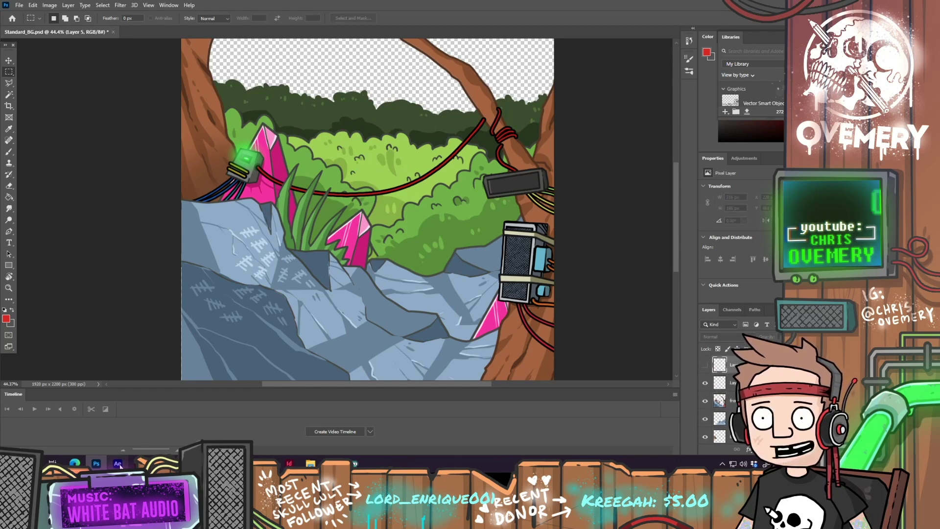
Switch to After Effects and review the 3D layer stack of Standard_BG, selecting the stone layer and finally Null 1
{"action": "left_click", "coordinate": [118, 463]}
{"action": "left_click", "coordinate": [71, 410]}
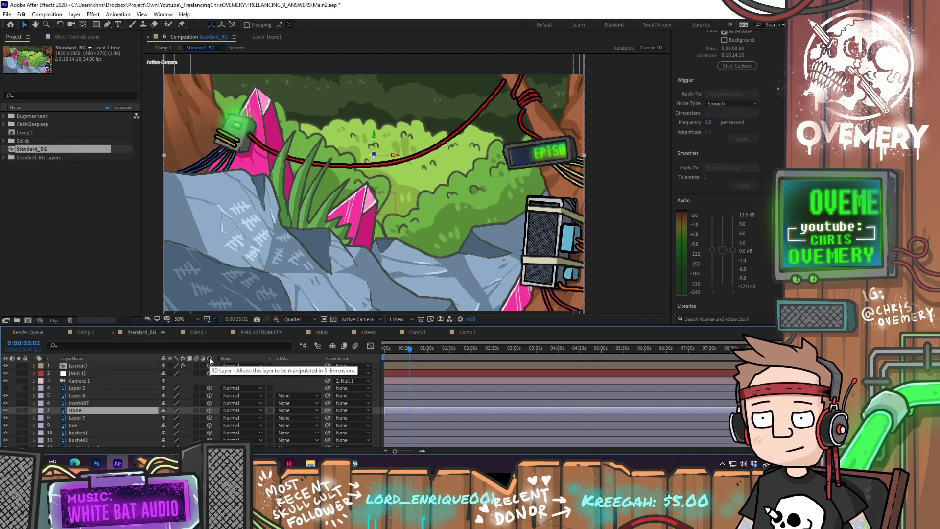
{"action": "left_click", "coordinate": [79, 374]}
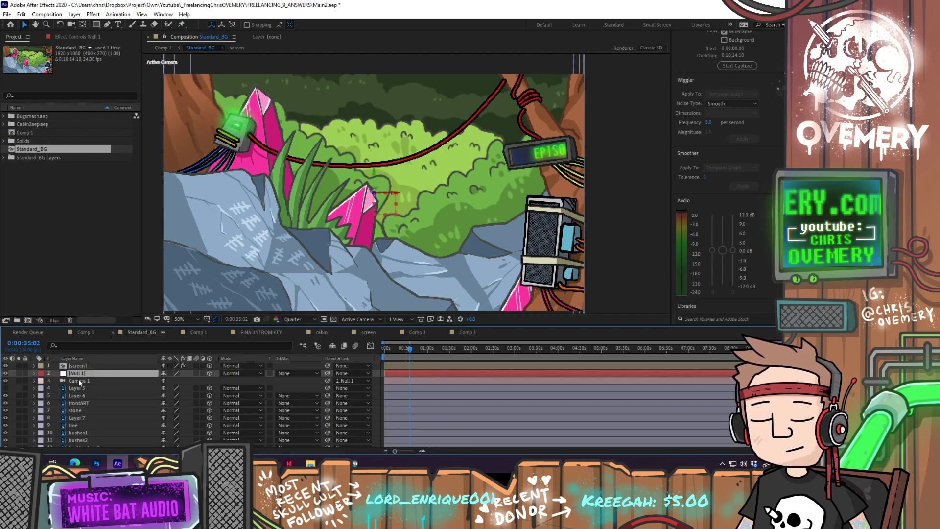
Scrub the opening seconds of Standard_BG to review the null-driven vertical camera move and parallax between the layers
{"action": "left_click", "coordinate": [385, 349]}
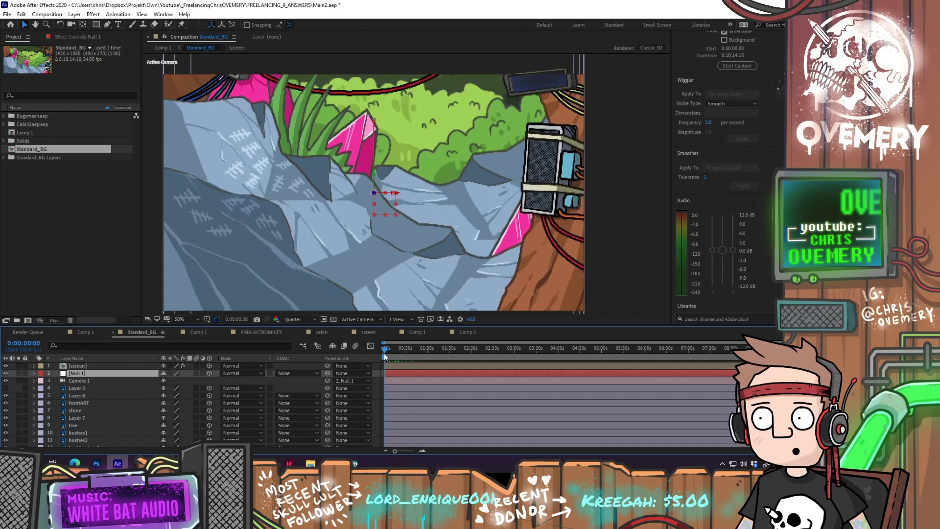
{"action": "left_click_drag", "start_coordinate": [385, 350], "coordinate": [381, 355]}
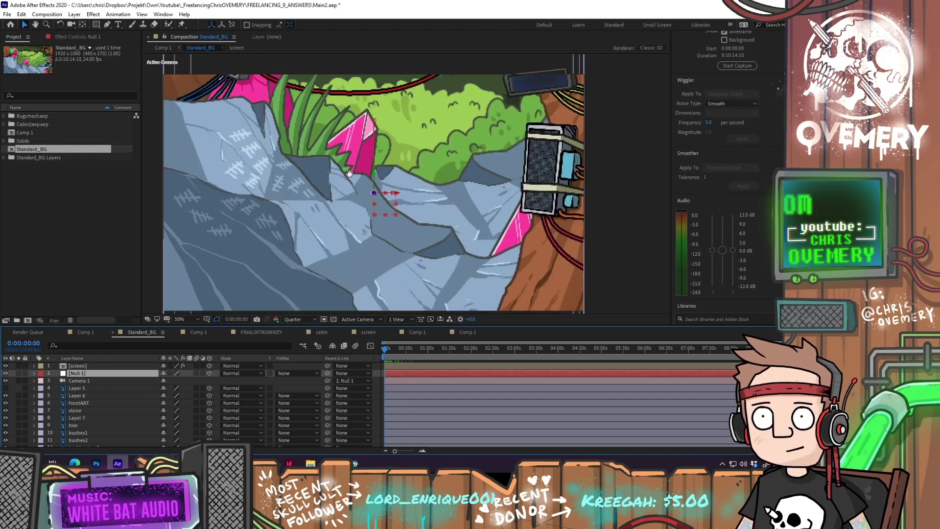
{"action": "mouse_move", "coordinate": [361, 186]}
{"action": "left_mouse_down"}
{"action": "mouse_move", "coordinate": [384, 200]}
{"action": "mouse_move", "coordinate": [373, 180]}
{"action": "left_mouse_up"}
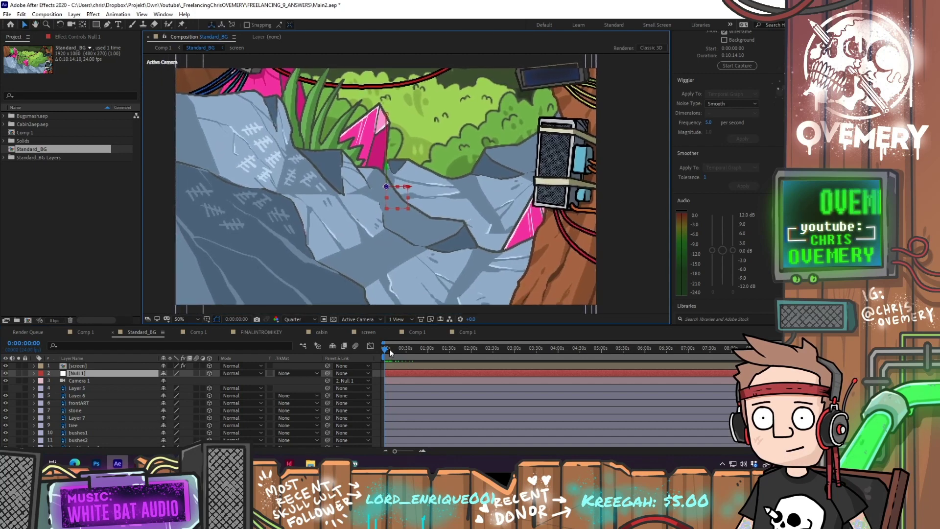
{"action": "mouse_move", "coordinate": [389, 350]}
{"action": "left_mouse_down"}
{"action": "mouse_move", "coordinate": [400, 351]}
{"action": "mouse_move", "coordinate": [382, 354]}
{"action": "left_mouse_up"}
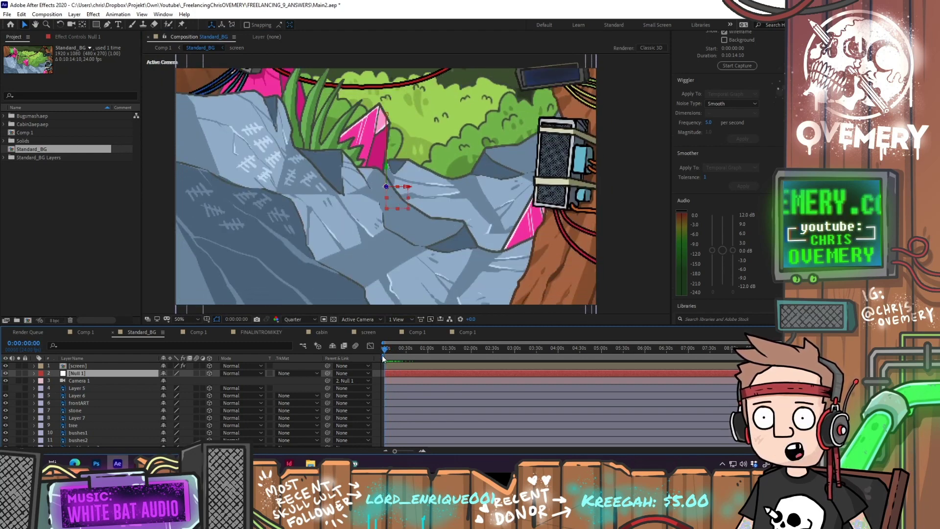
{"action": "left_click_drag", "start_coordinate": [382, 355], "coordinate": [386, 356]}
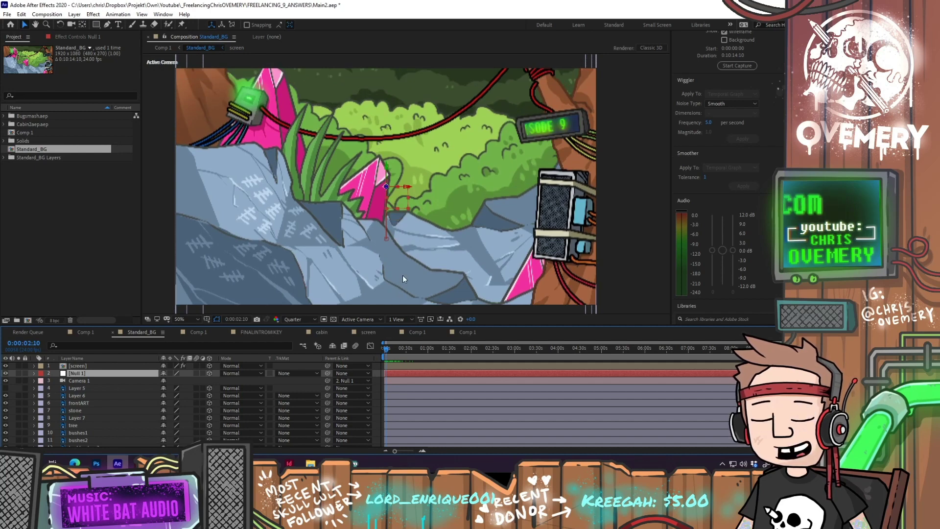
{"action": "mouse_move", "coordinate": [429, 248]}
{"action": "left_mouse_down"}
{"action": "mouse_move", "coordinate": [426, 260]}
{"action": "mouse_move", "coordinate": [420, 248]}
{"action": "left_mouse_up"}
{"action": "left_click", "coordinate": [393, 348]}
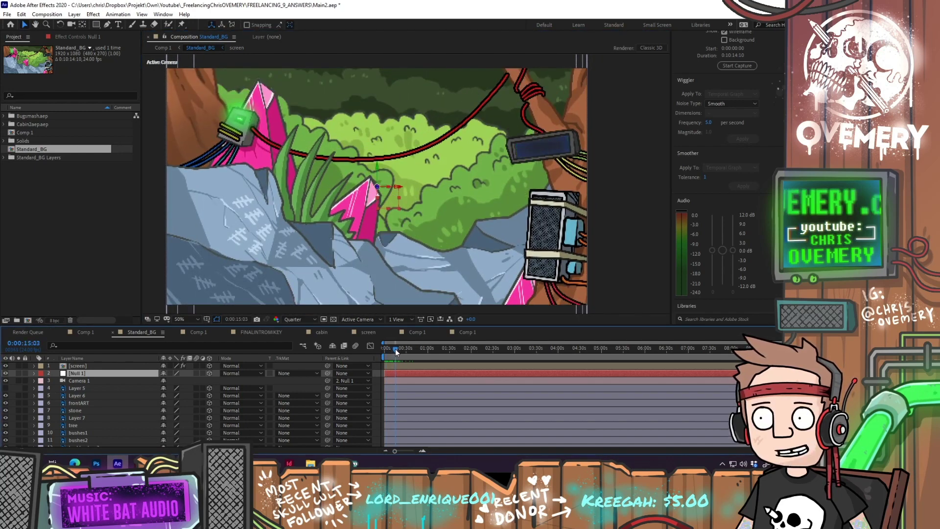
{"action": "left_click_drag", "start_coordinate": [393, 351], "coordinate": [394, 352]}
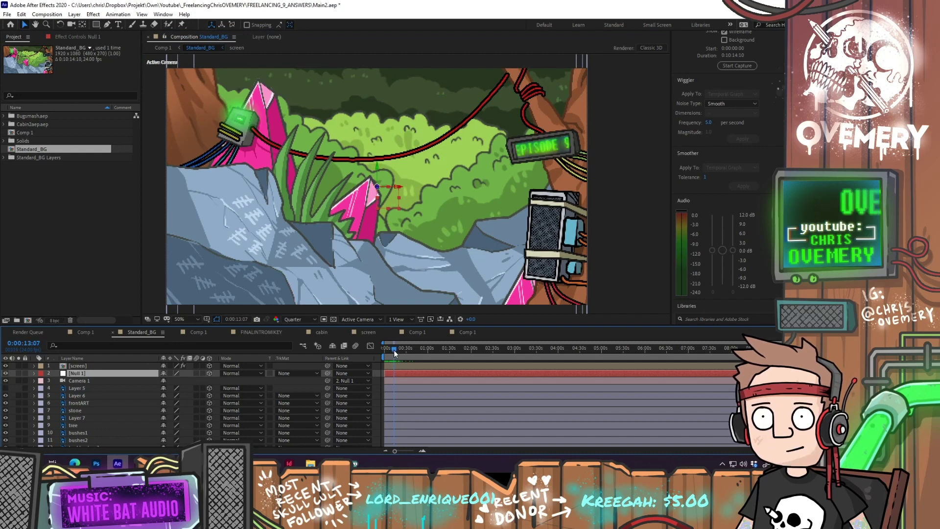